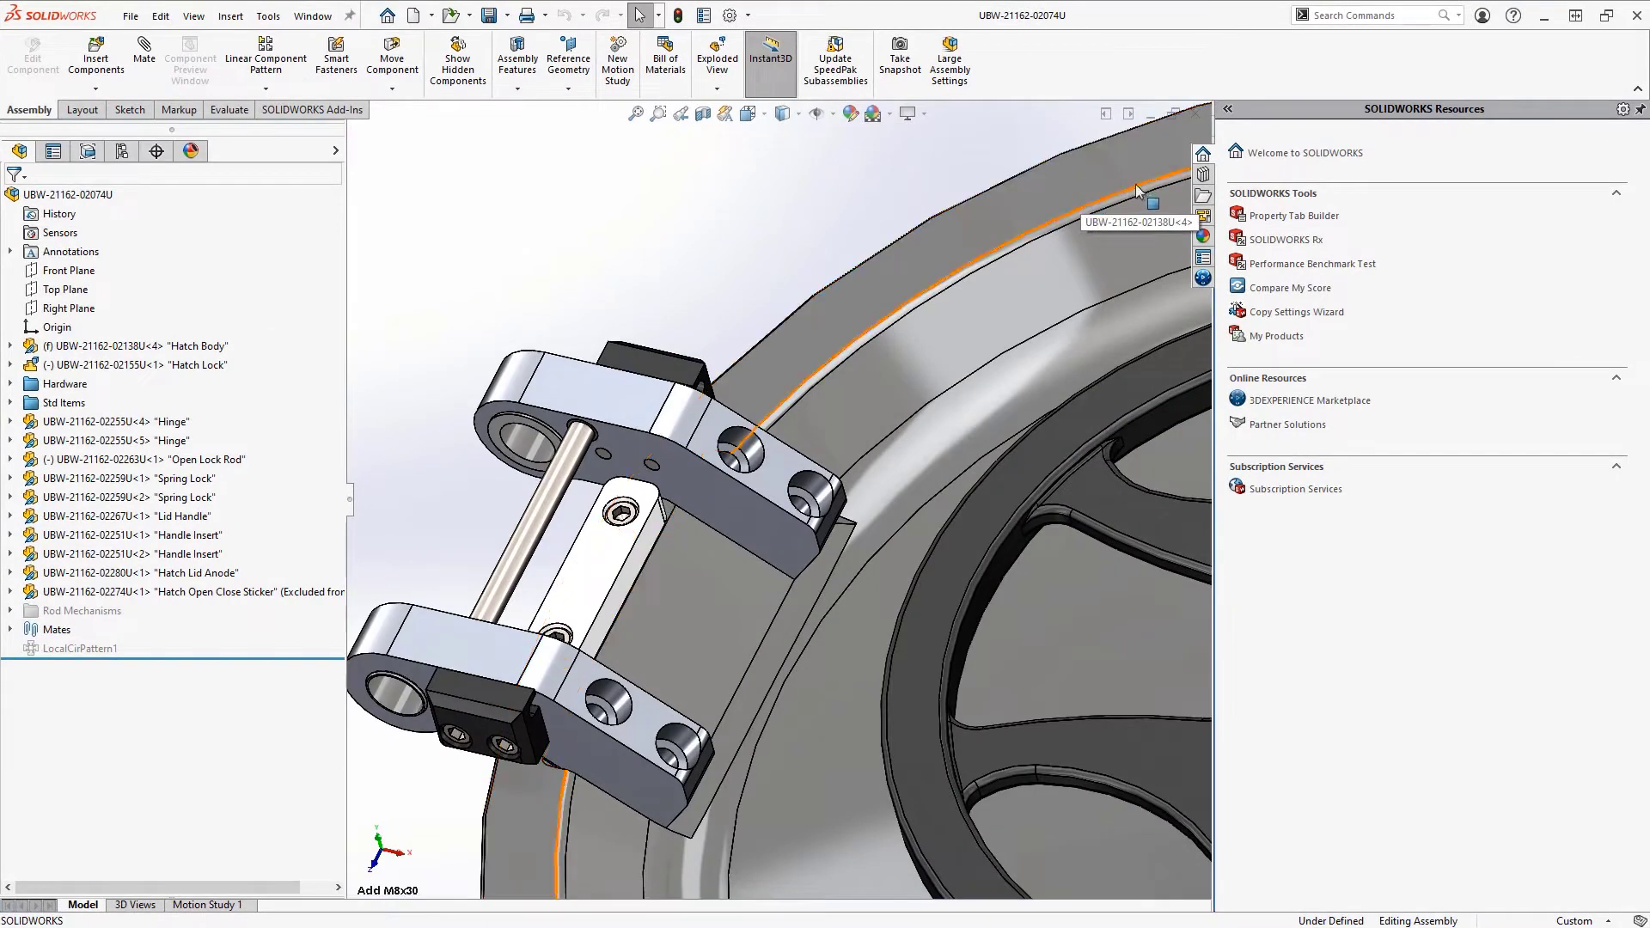
{"action": "left_click", "coordinate": [1203, 176]}
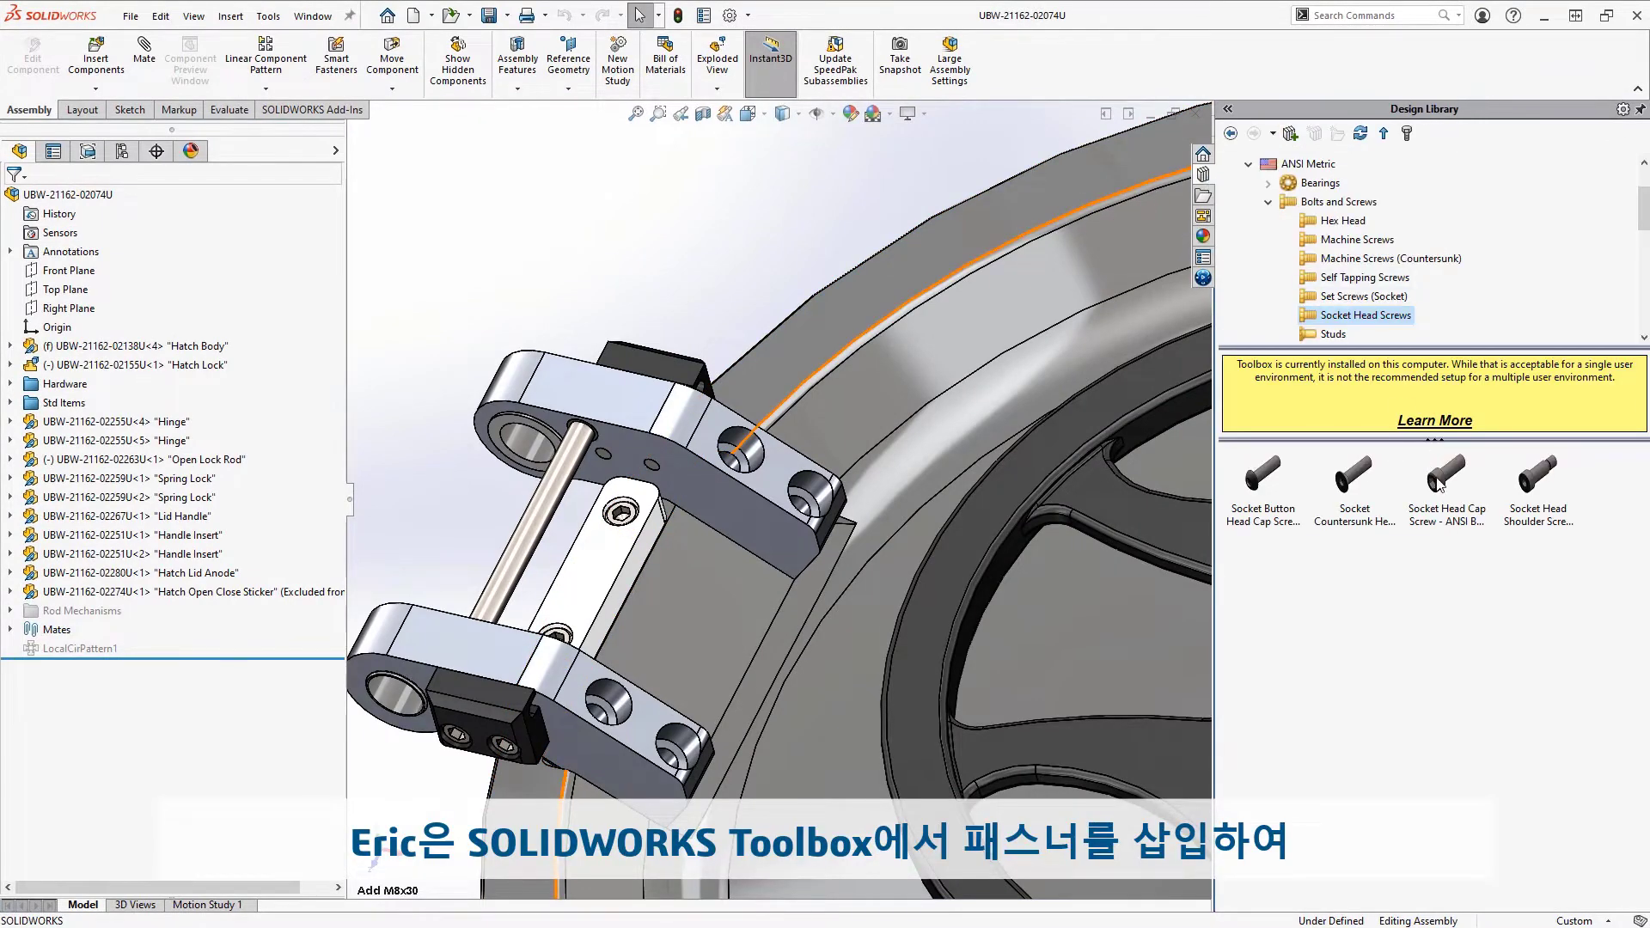
{"action": "left_click_drag", "start_coordinate": [1427, 477], "coordinate": [741, 459]}
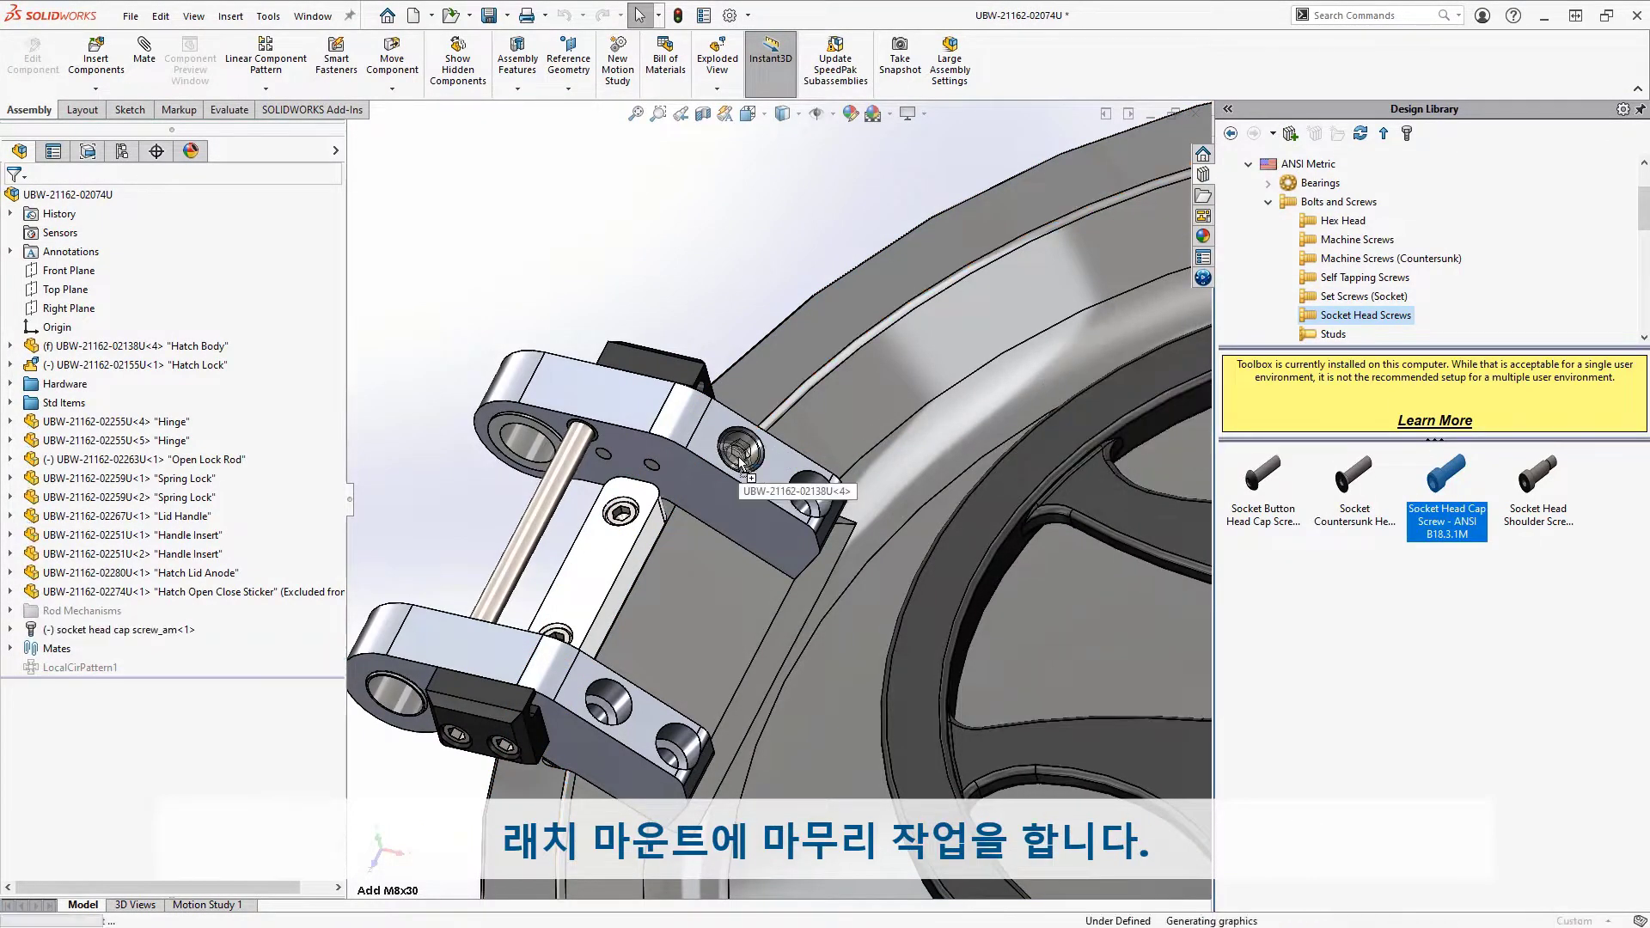
{"action": "left_click", "coordinate": [286, 327]}
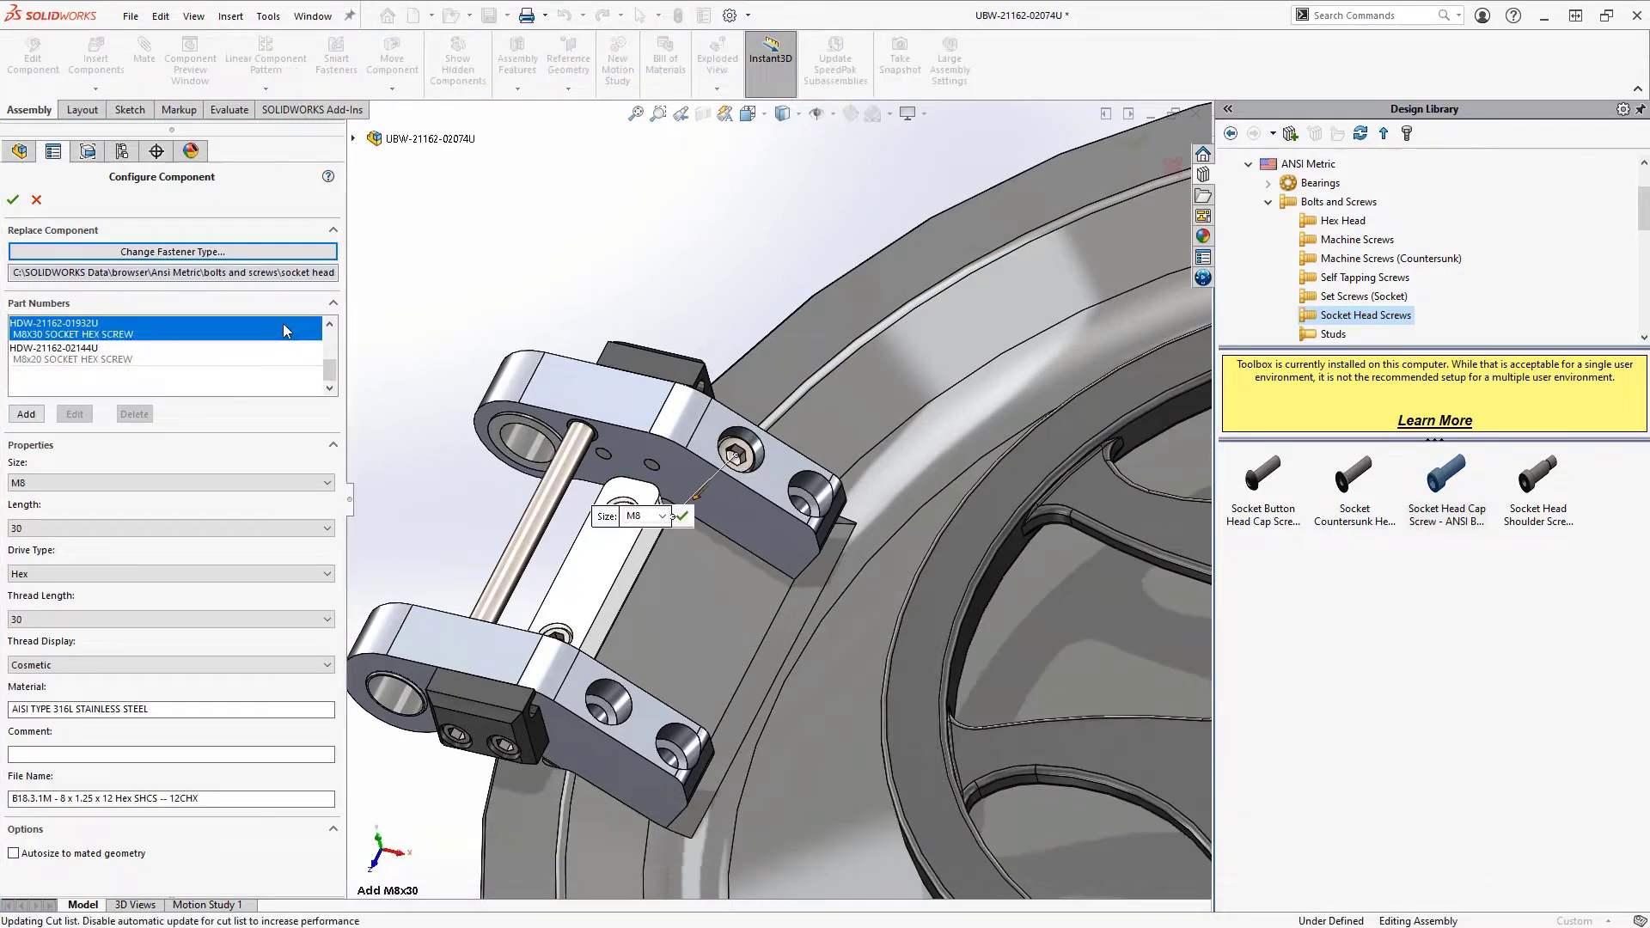
{"action": "key", "text": "Return"}
{"action": "left_click", "coordinate": [681, 517]}
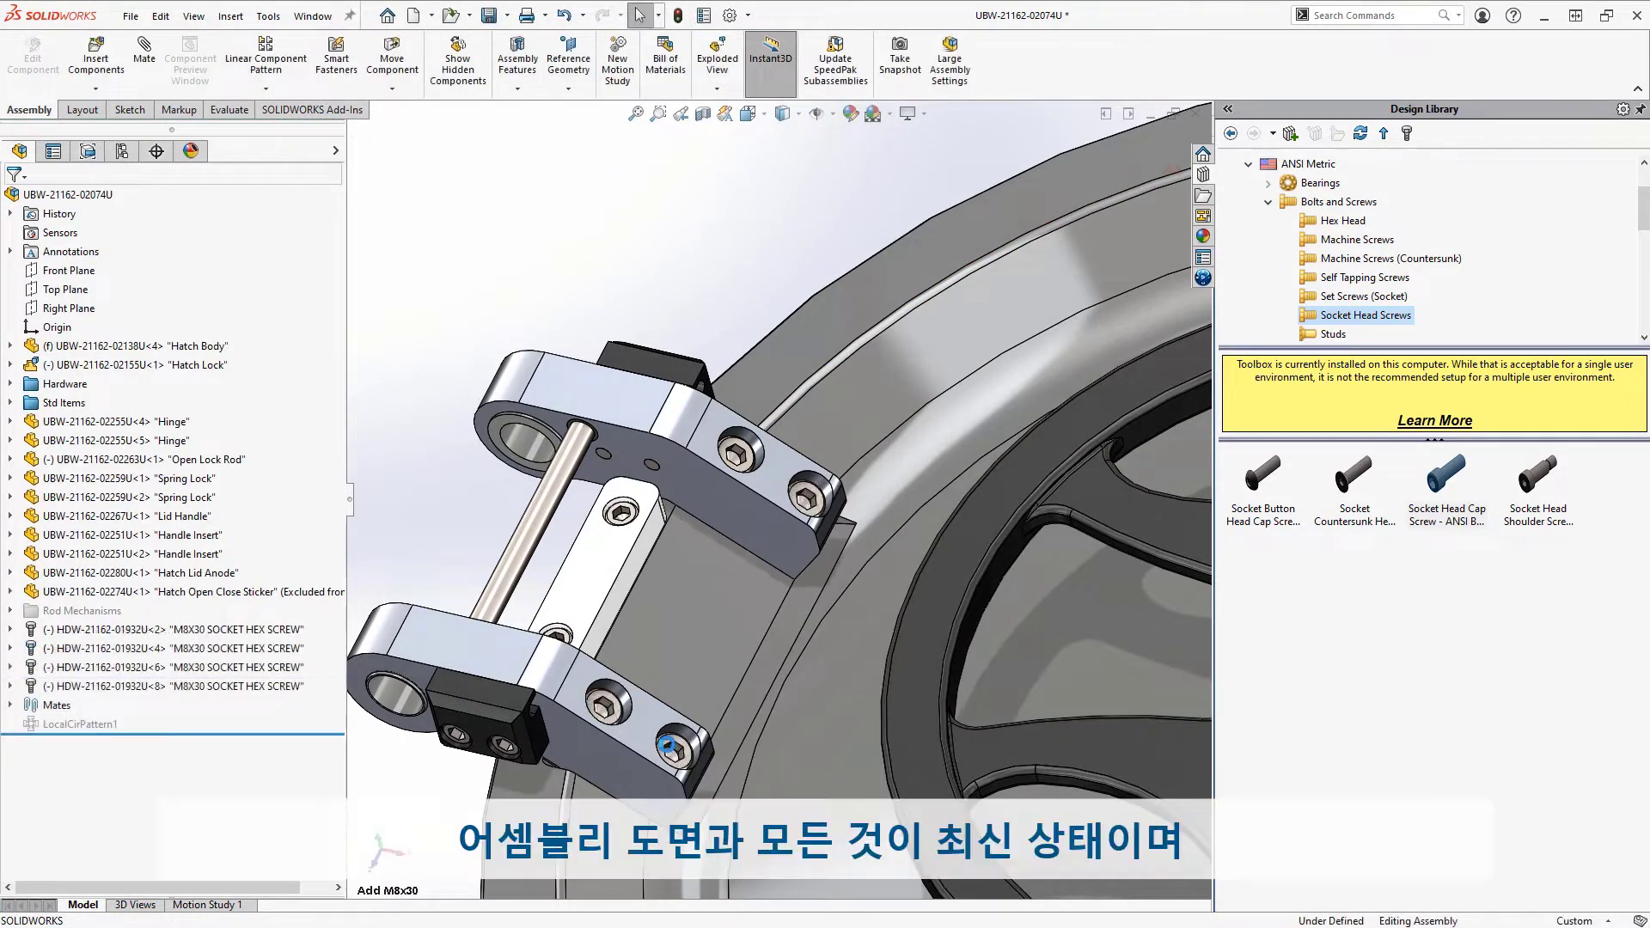
{"action": "key", "text": "f"}
{"action": "right_click", "coordinate": [101, 191]}
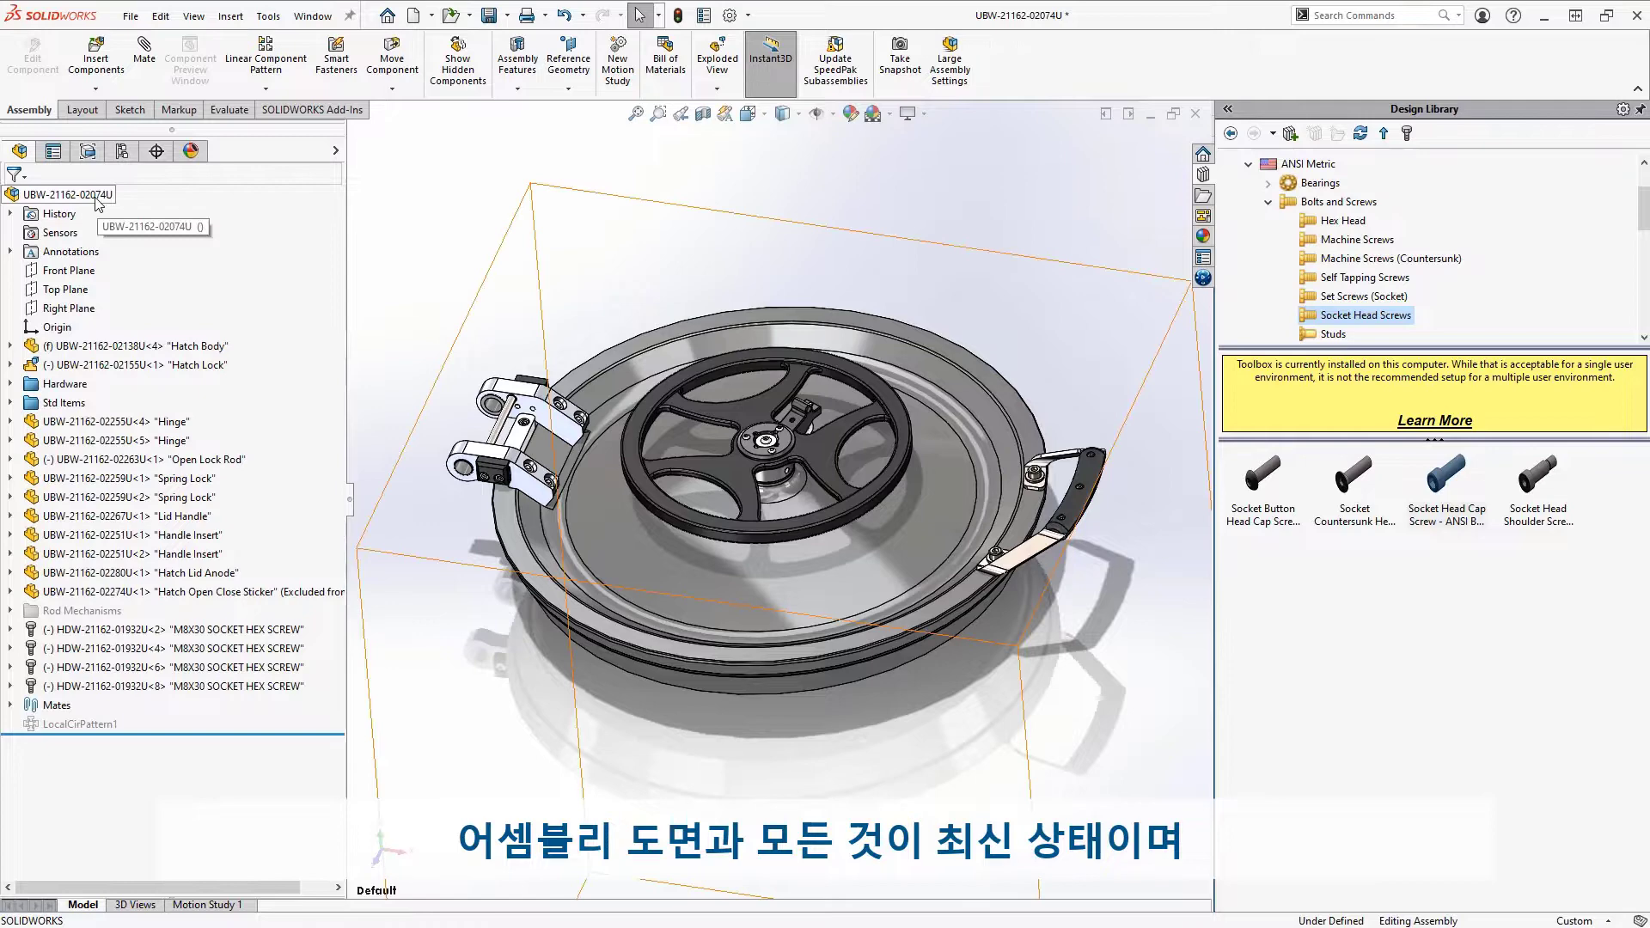
Open the hatch assembly's drawing and log in to 3DEXPERIENCE to show MySession.
{"action": "left_click", "coordinate": [110, 121]}
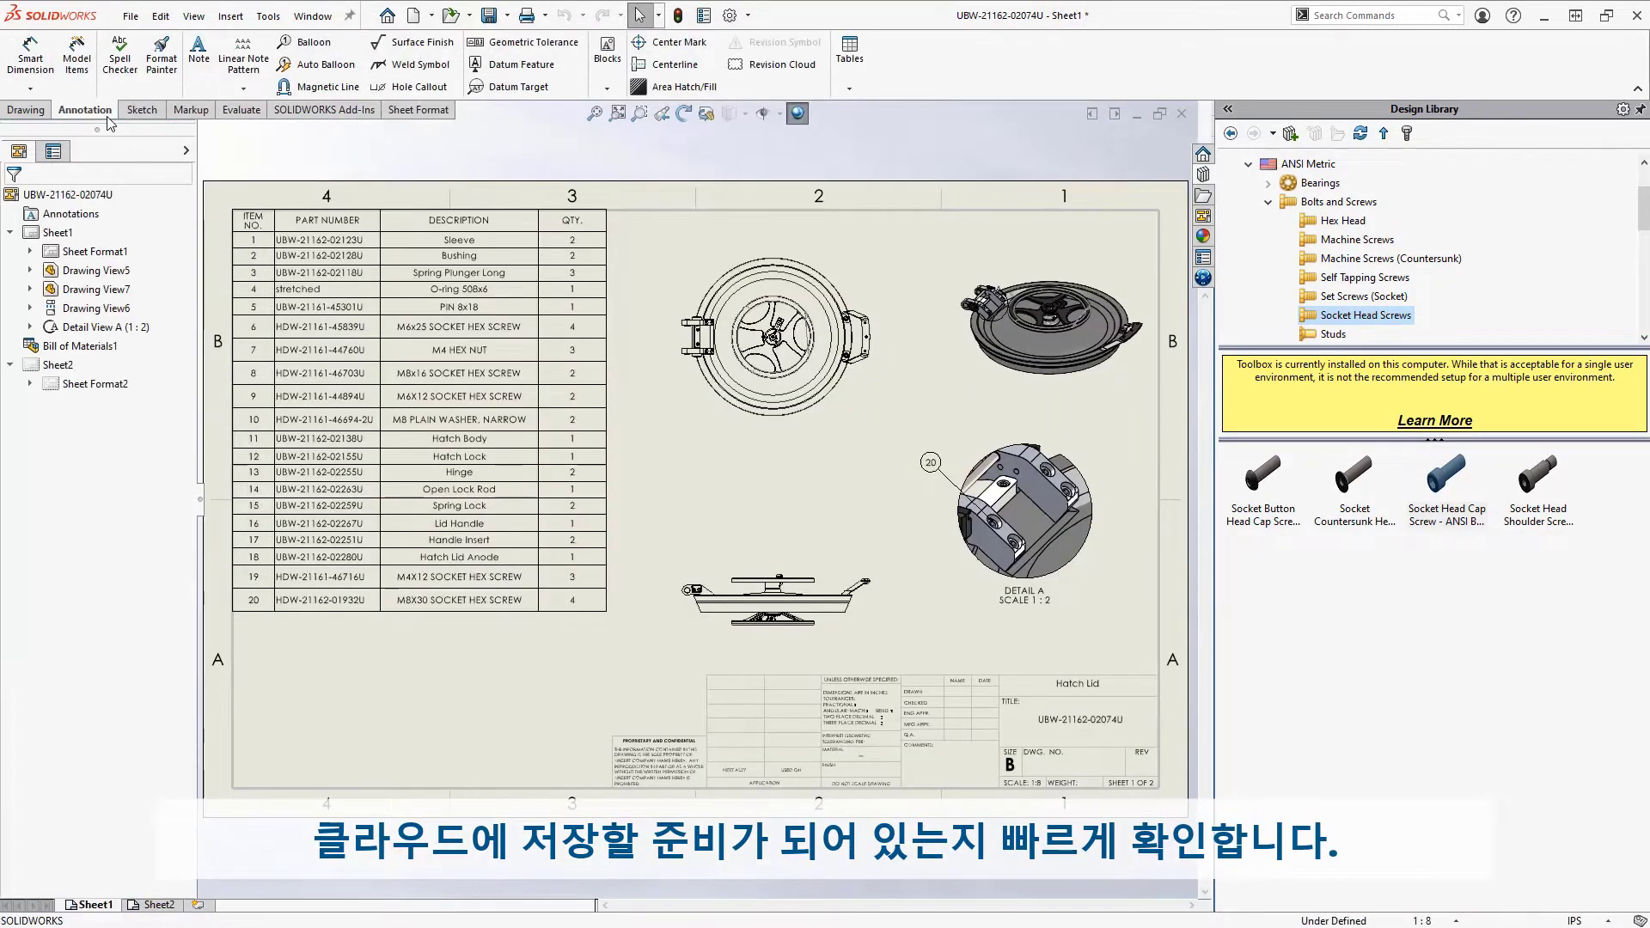
{"action": "left_click", "coordinate": [1203, 278]}
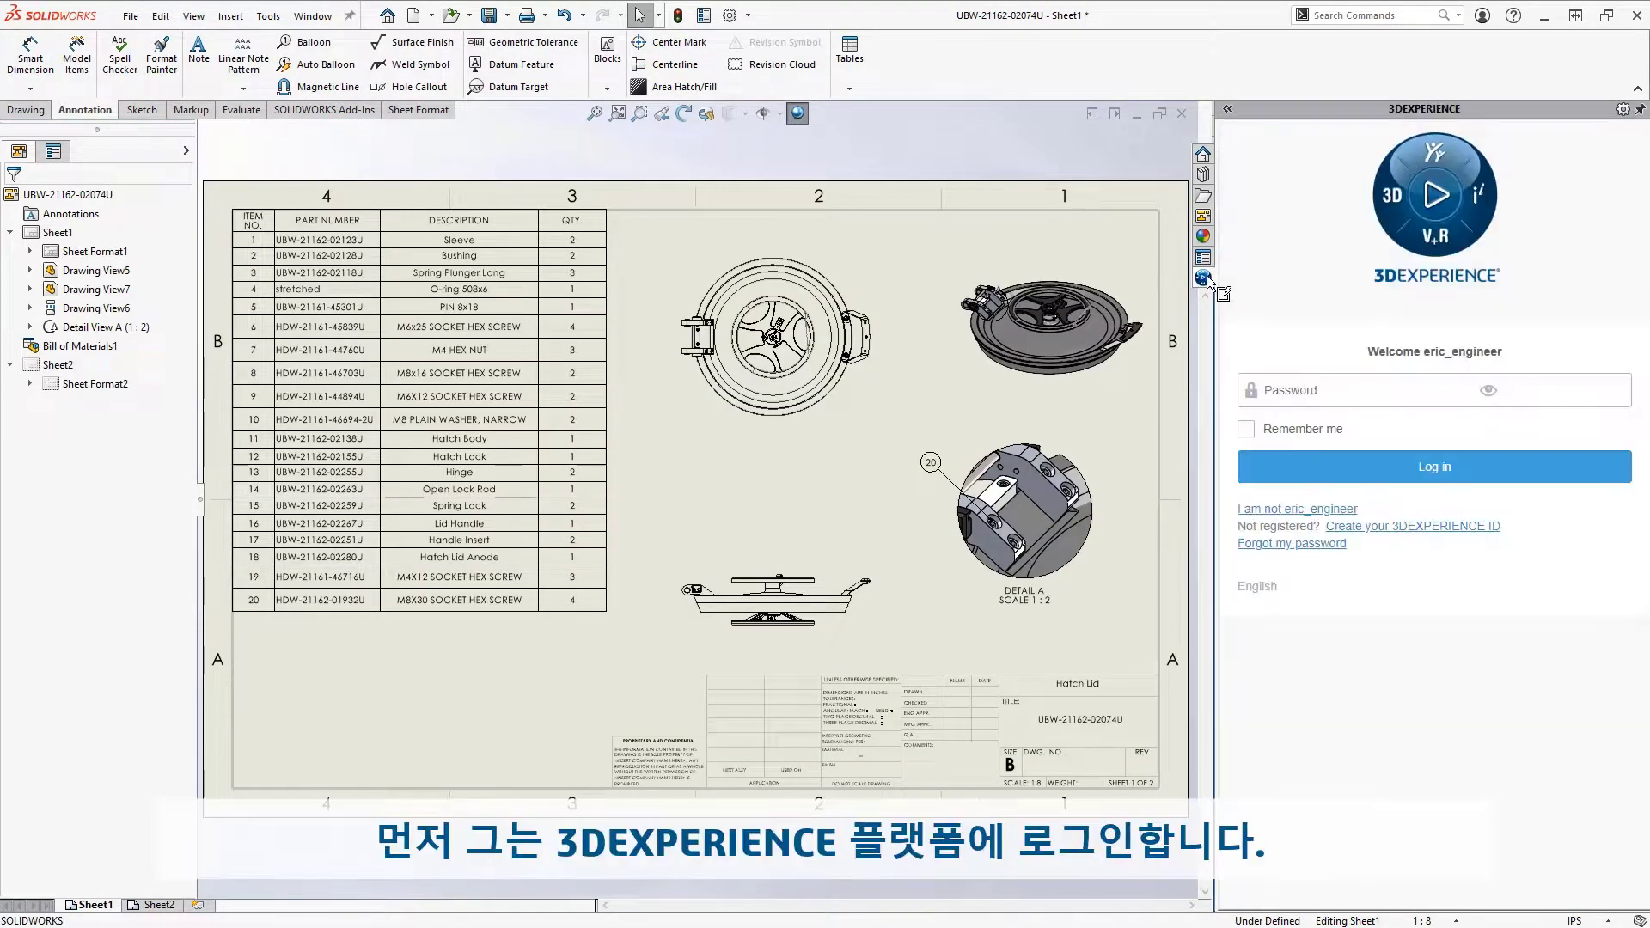
{"action": "left_click", "coordinate": [1277, 468]}
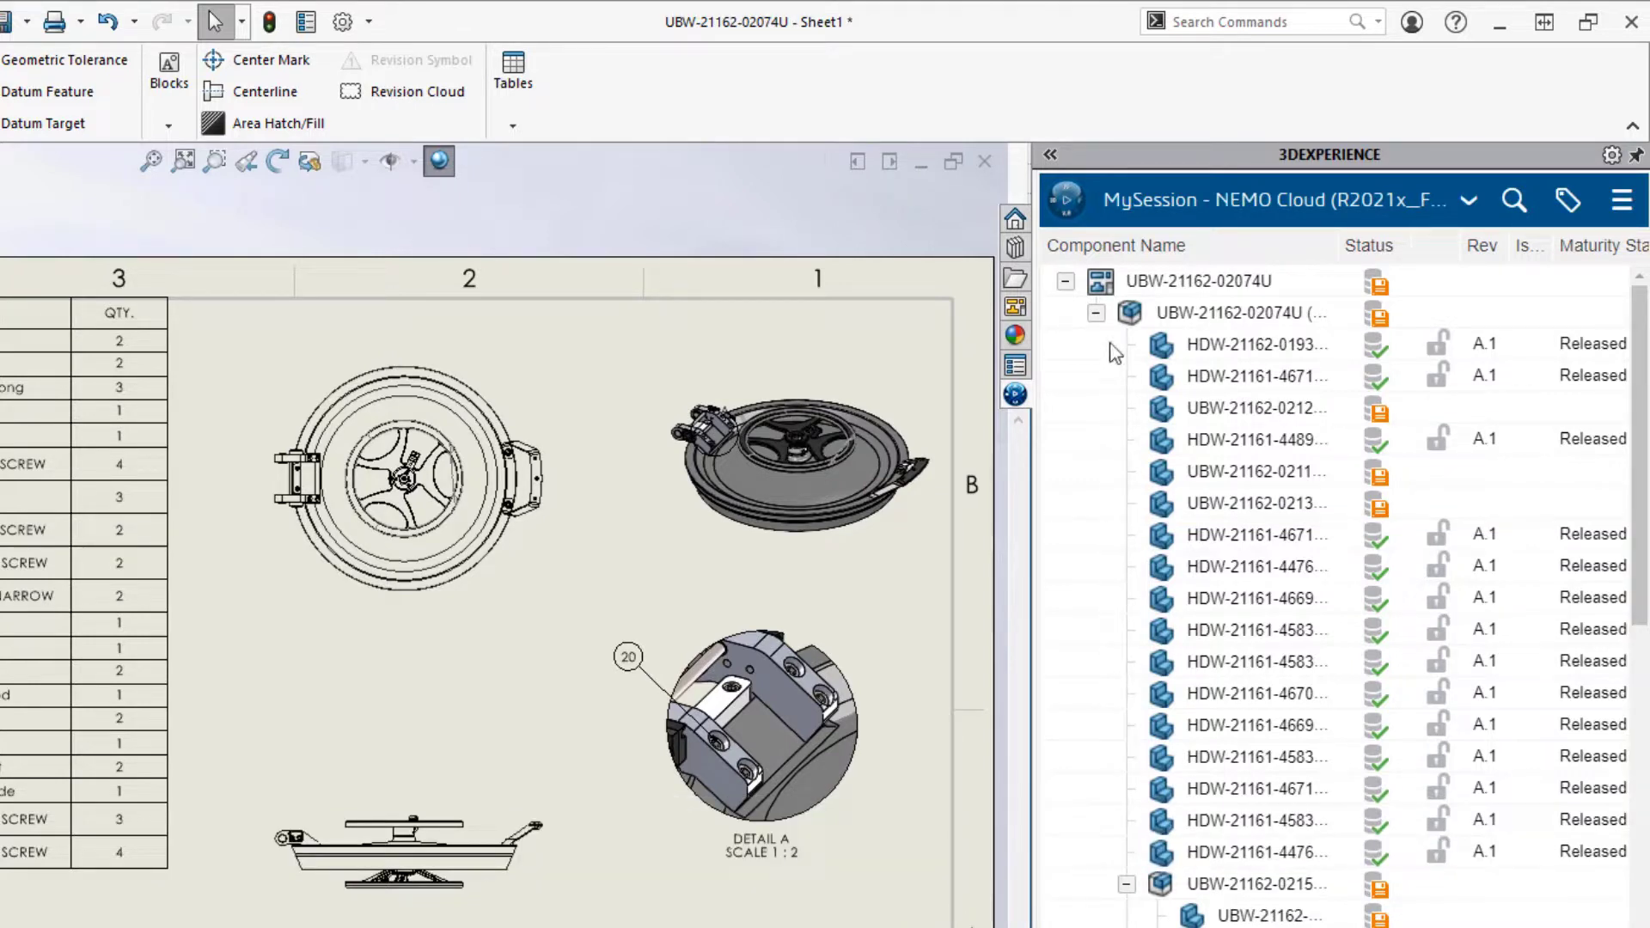
Save the assembly and drawing to 3DEXPERIENCE, bookmarking the drawing under NEMO Hatch.
{"action": "right_click", "coordinate": [1101, 295]}
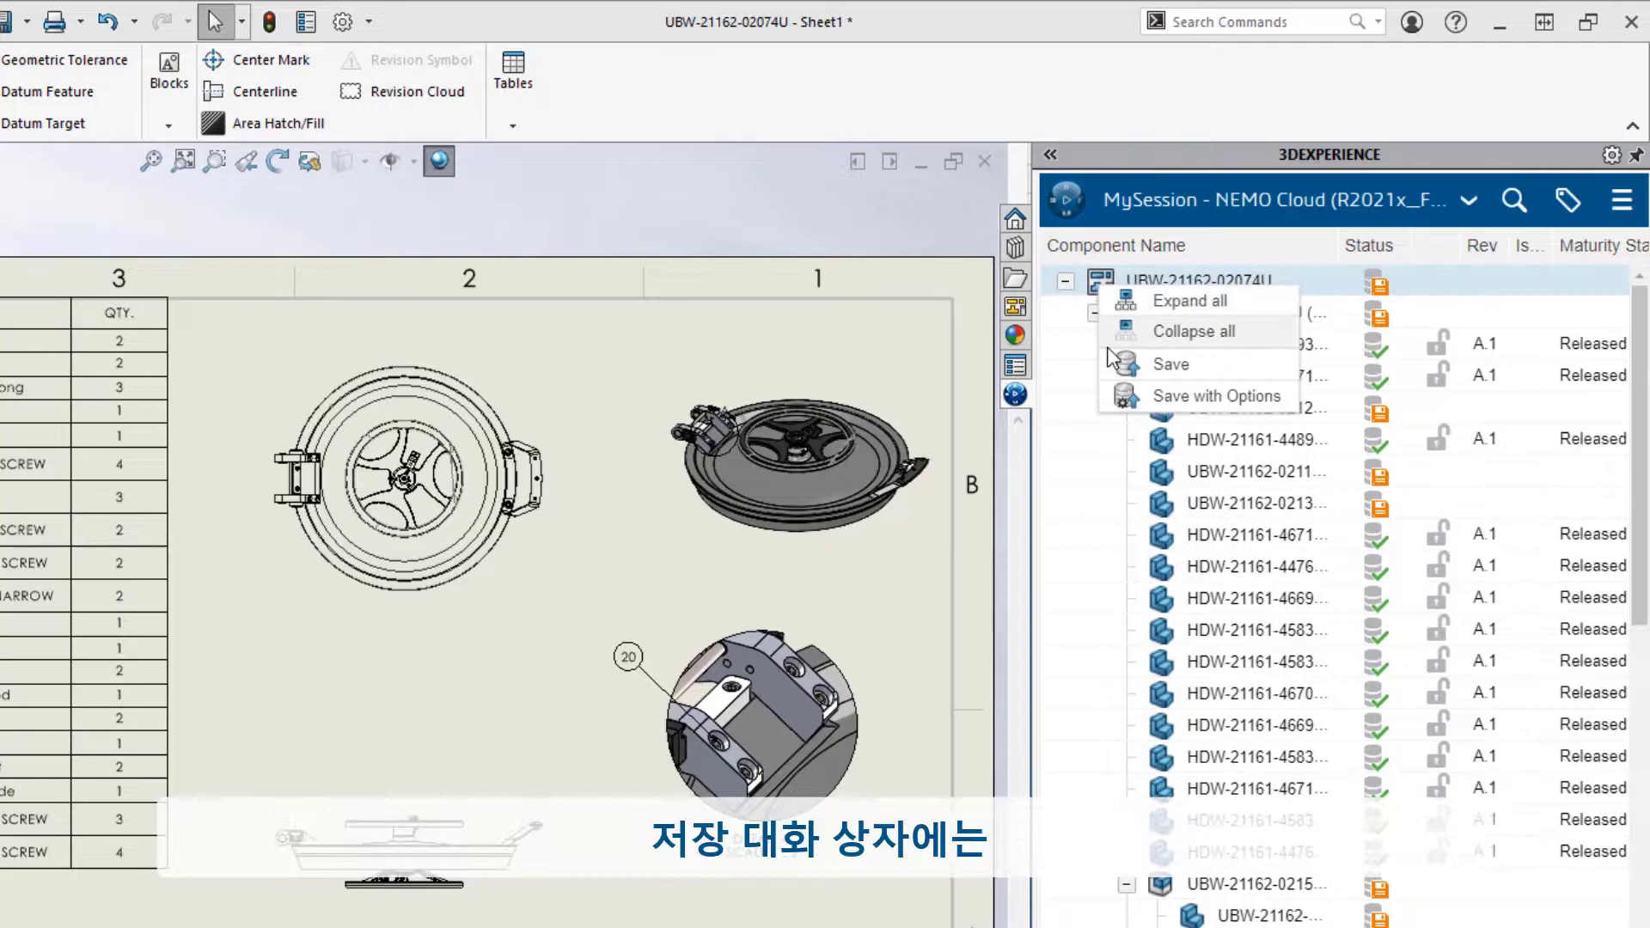
{"action": "left_click", "coordinate": [1214, 395]}
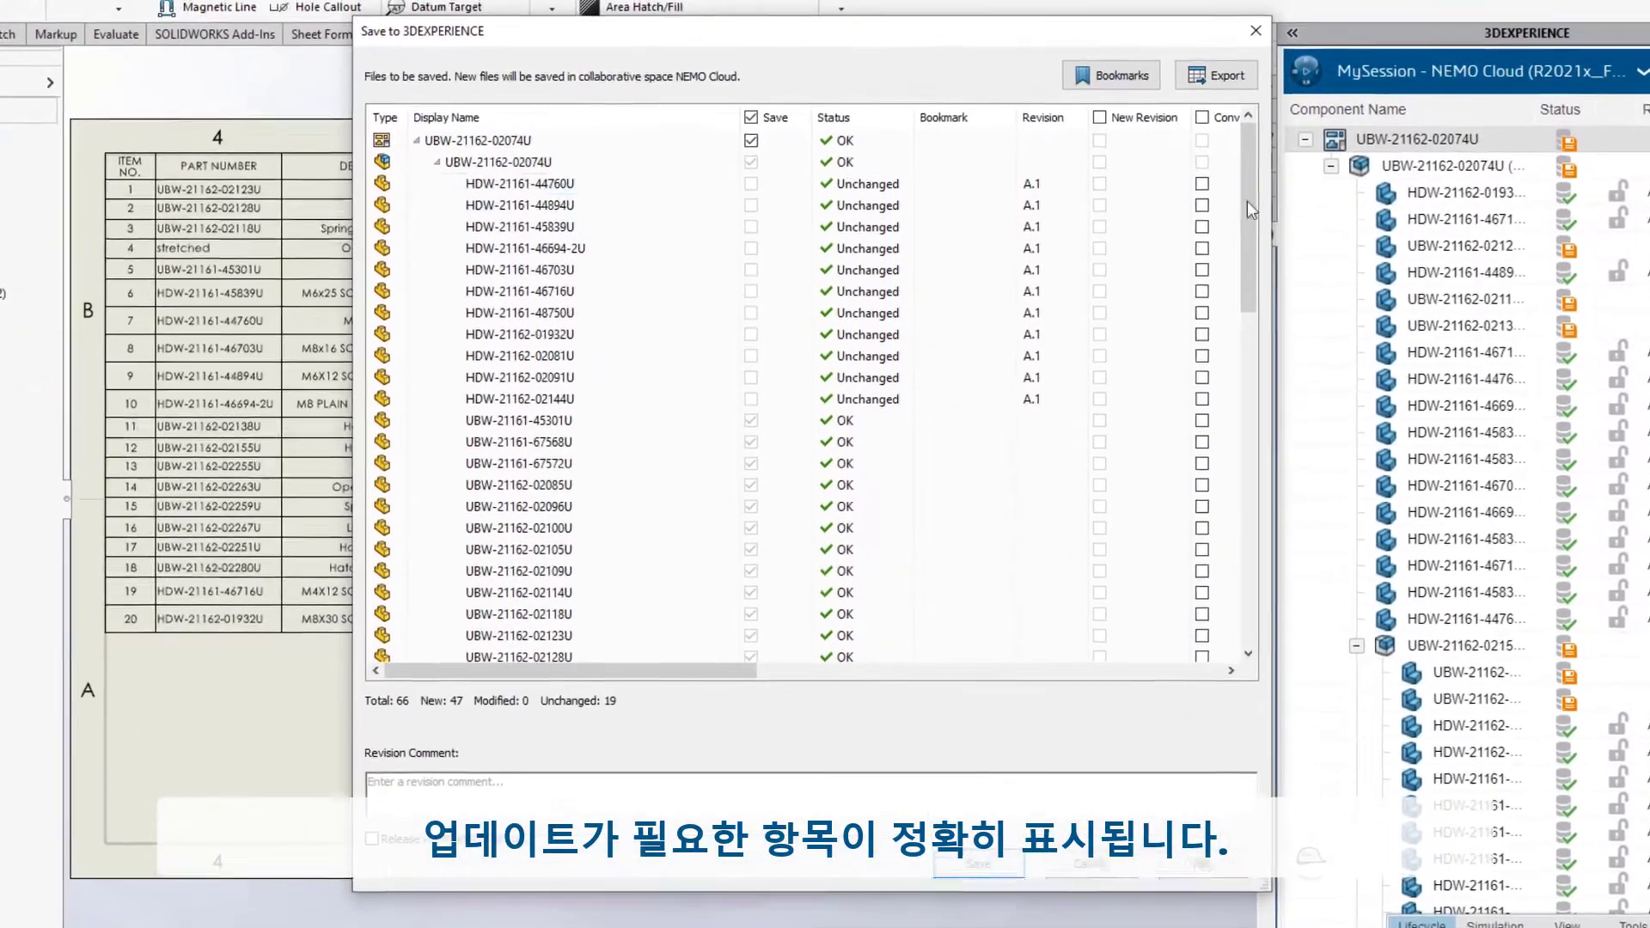
{"action": "scroll", "coordinate": [1196, 249], "scroll_direction": "down", "scroll_amount": 2}
{"action": "scroll", "coordinate": [1240, 218], "scroll_direction": "down", "scroll_amount": 7}
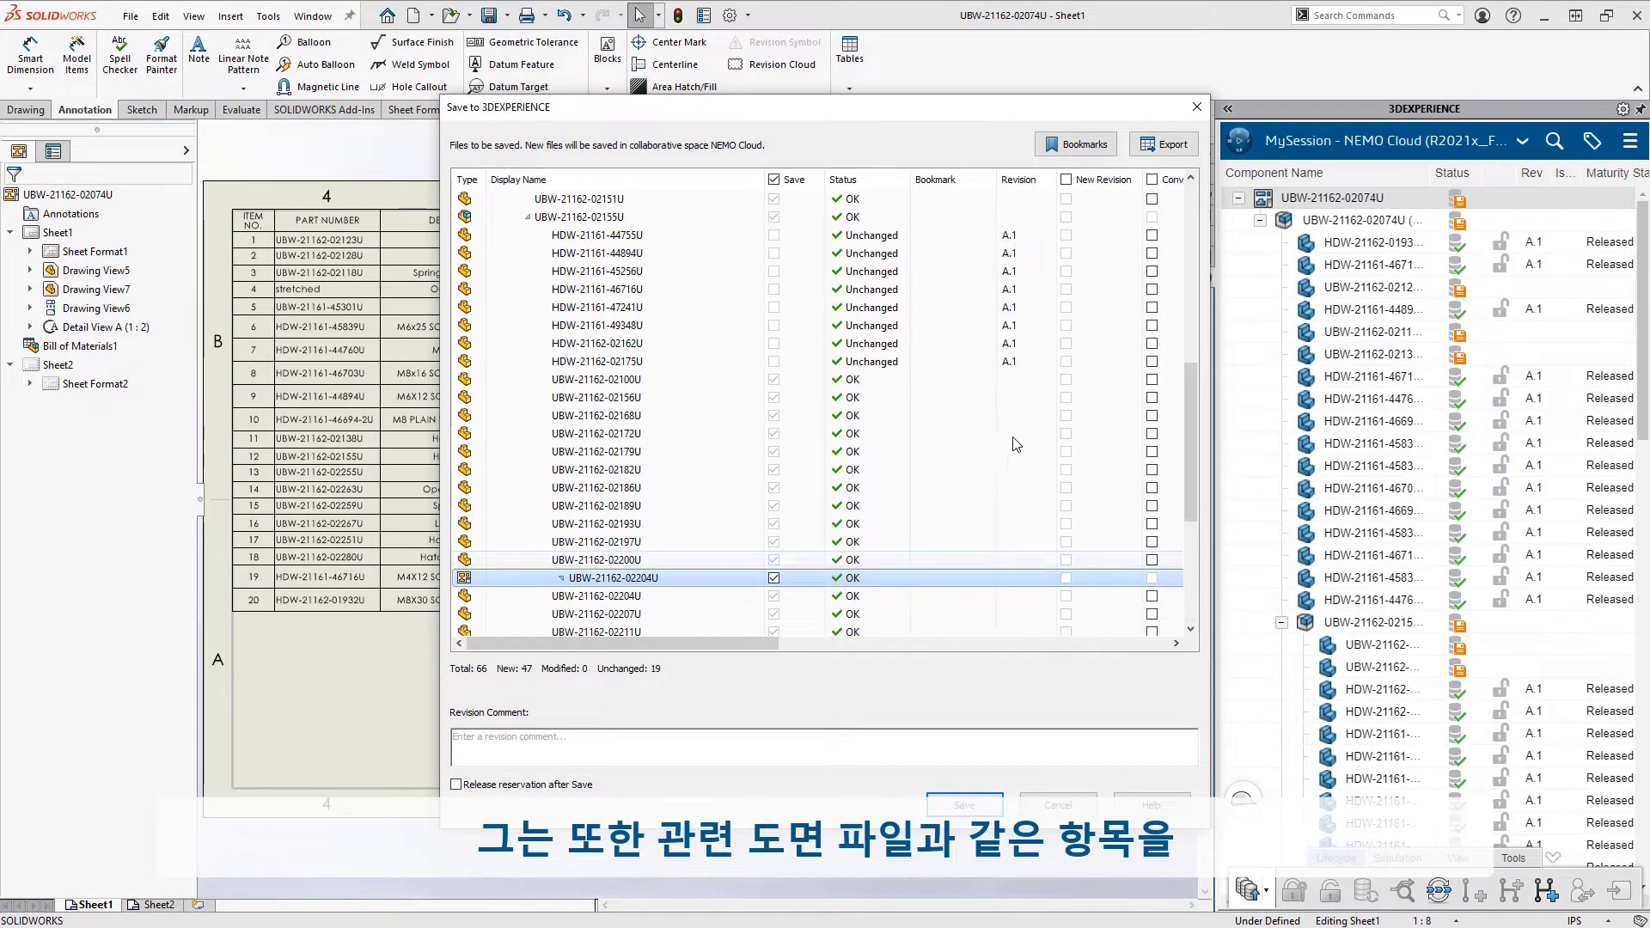
{"action": "left_click", "coordinate": [1077, 145]}
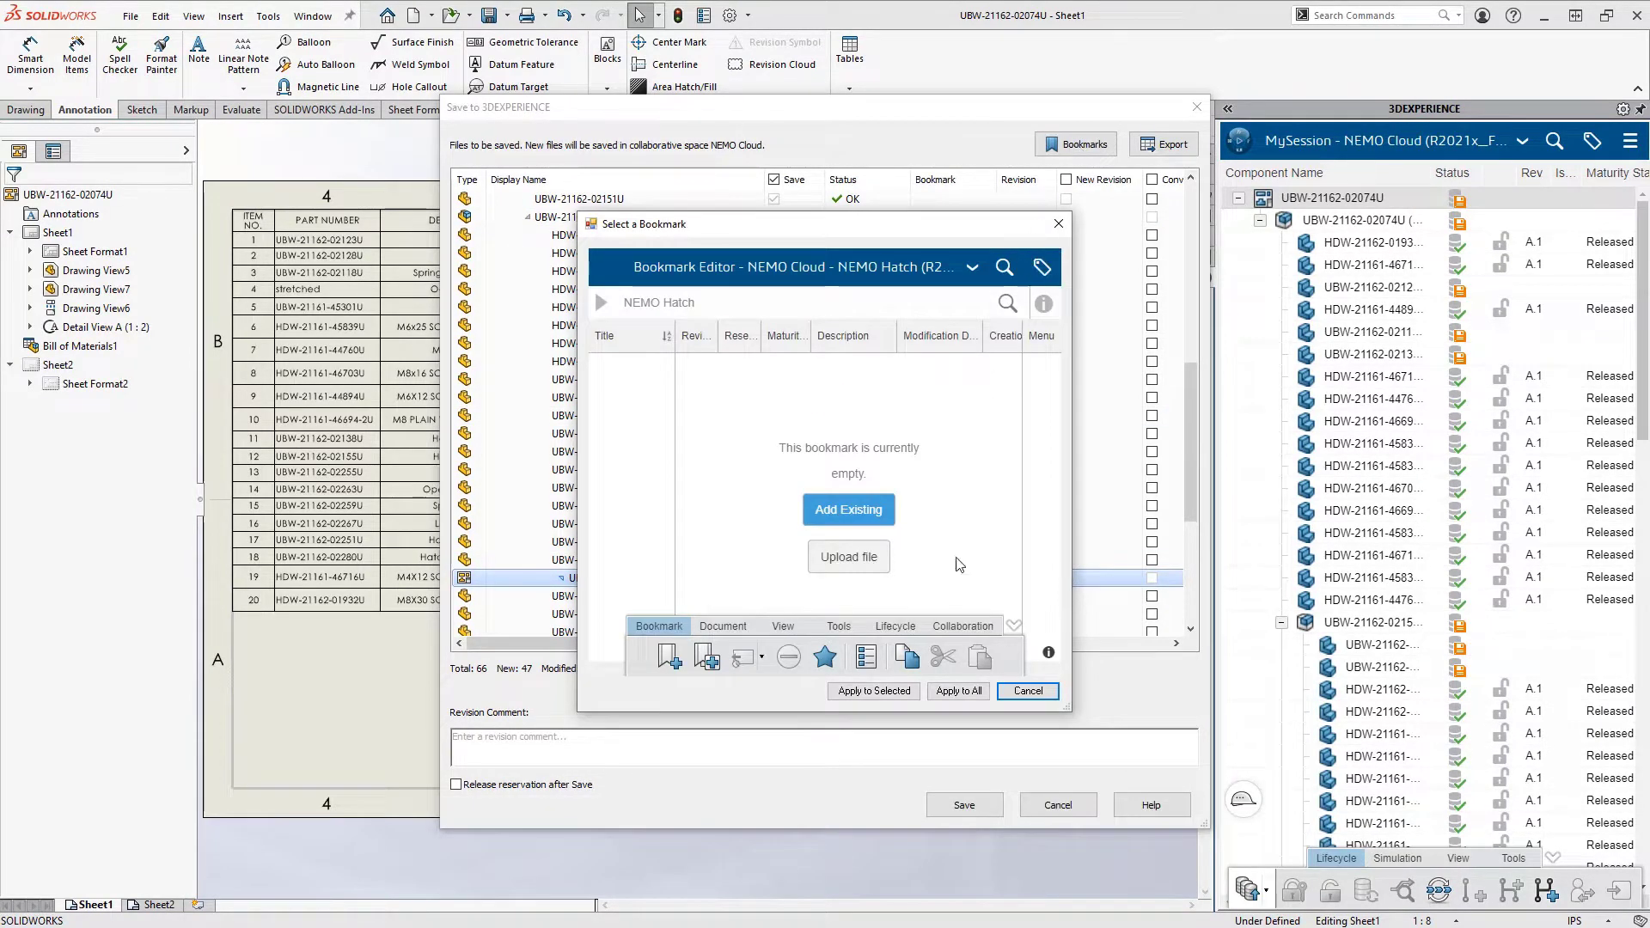
{"action": "left_click", "coordinate": [873, 691]}
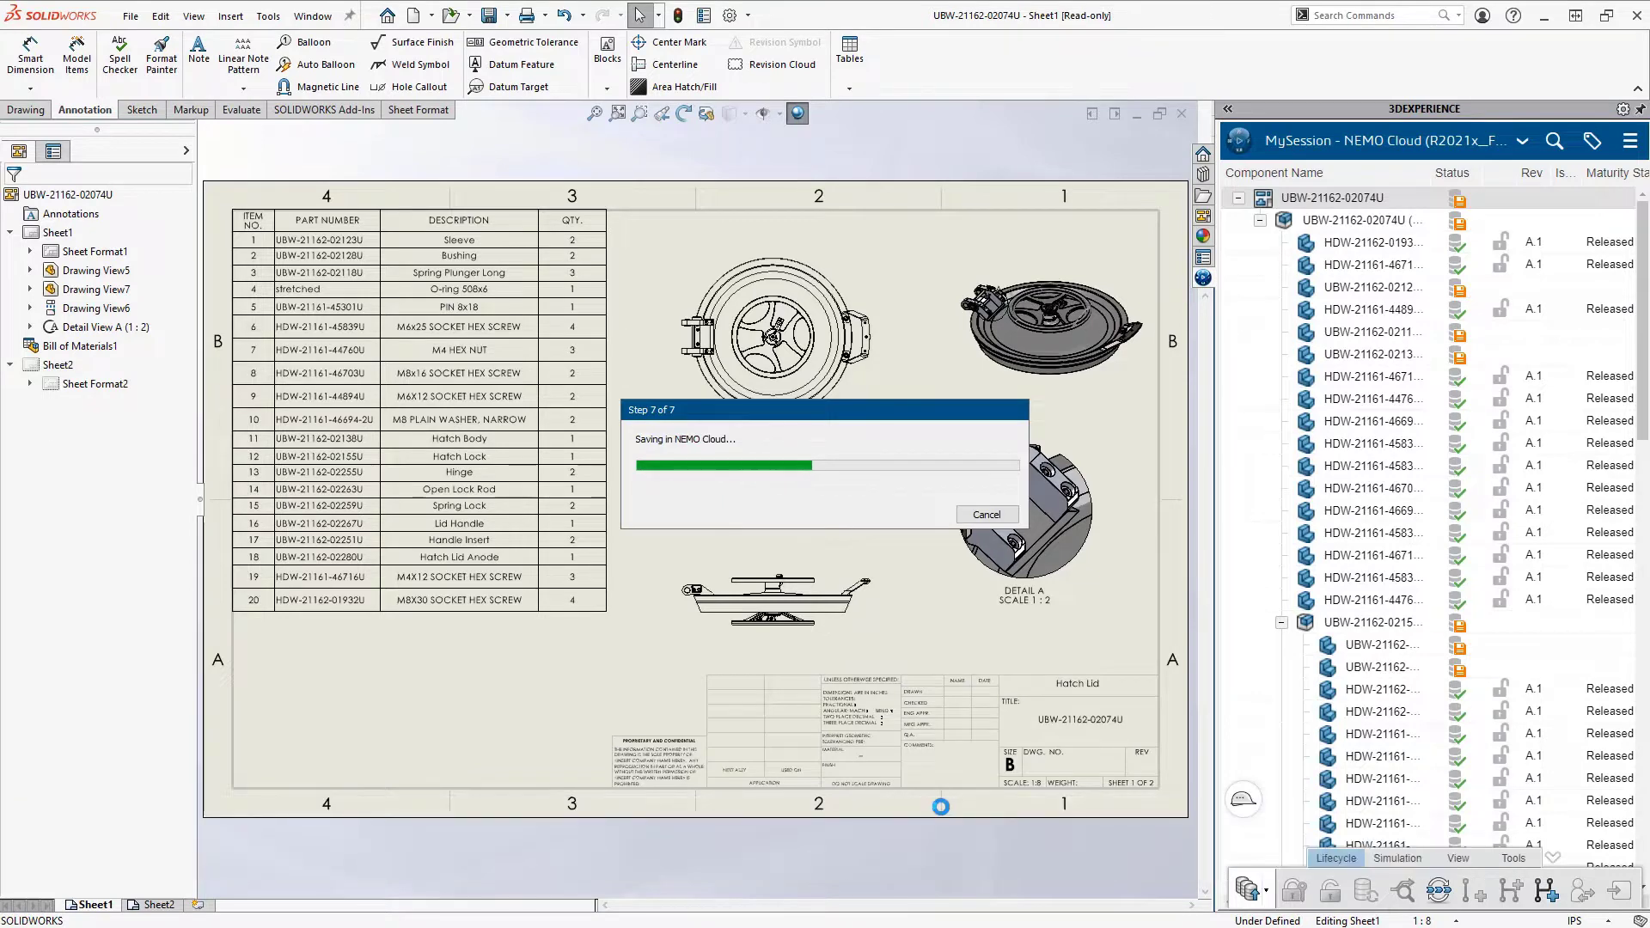
Change the hatch assembly's maturity to Released, including its structural objects.
{"action": "right_click", "coordinate": [1289, 221]}
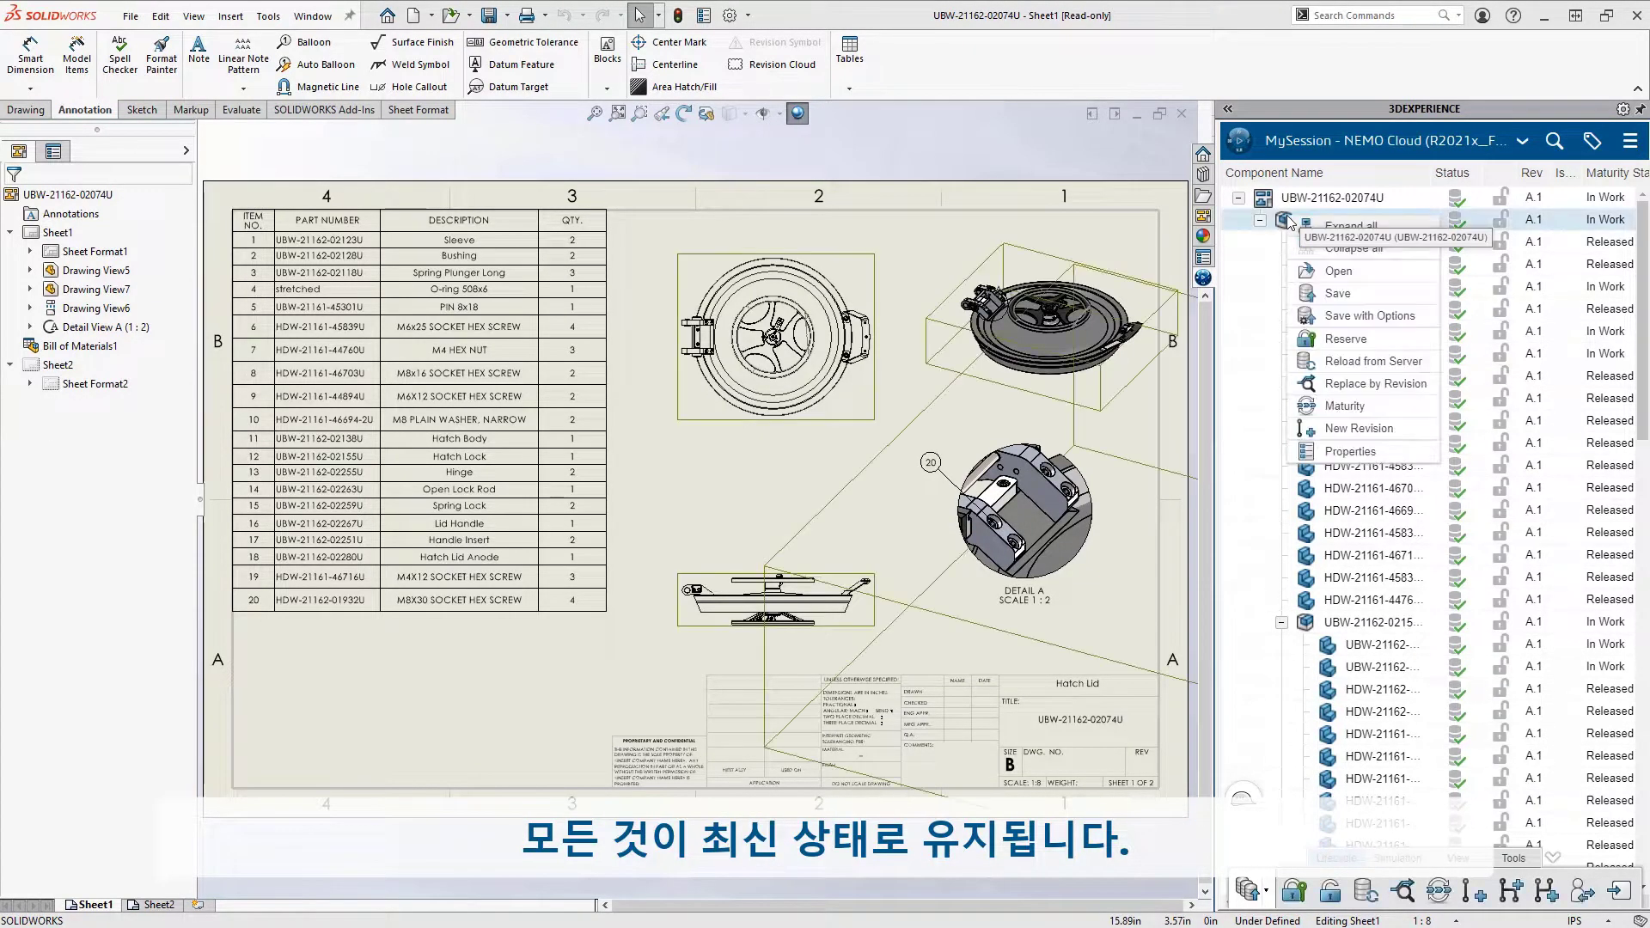
{"action": "left_click", "coordinate": [1305, 407]}
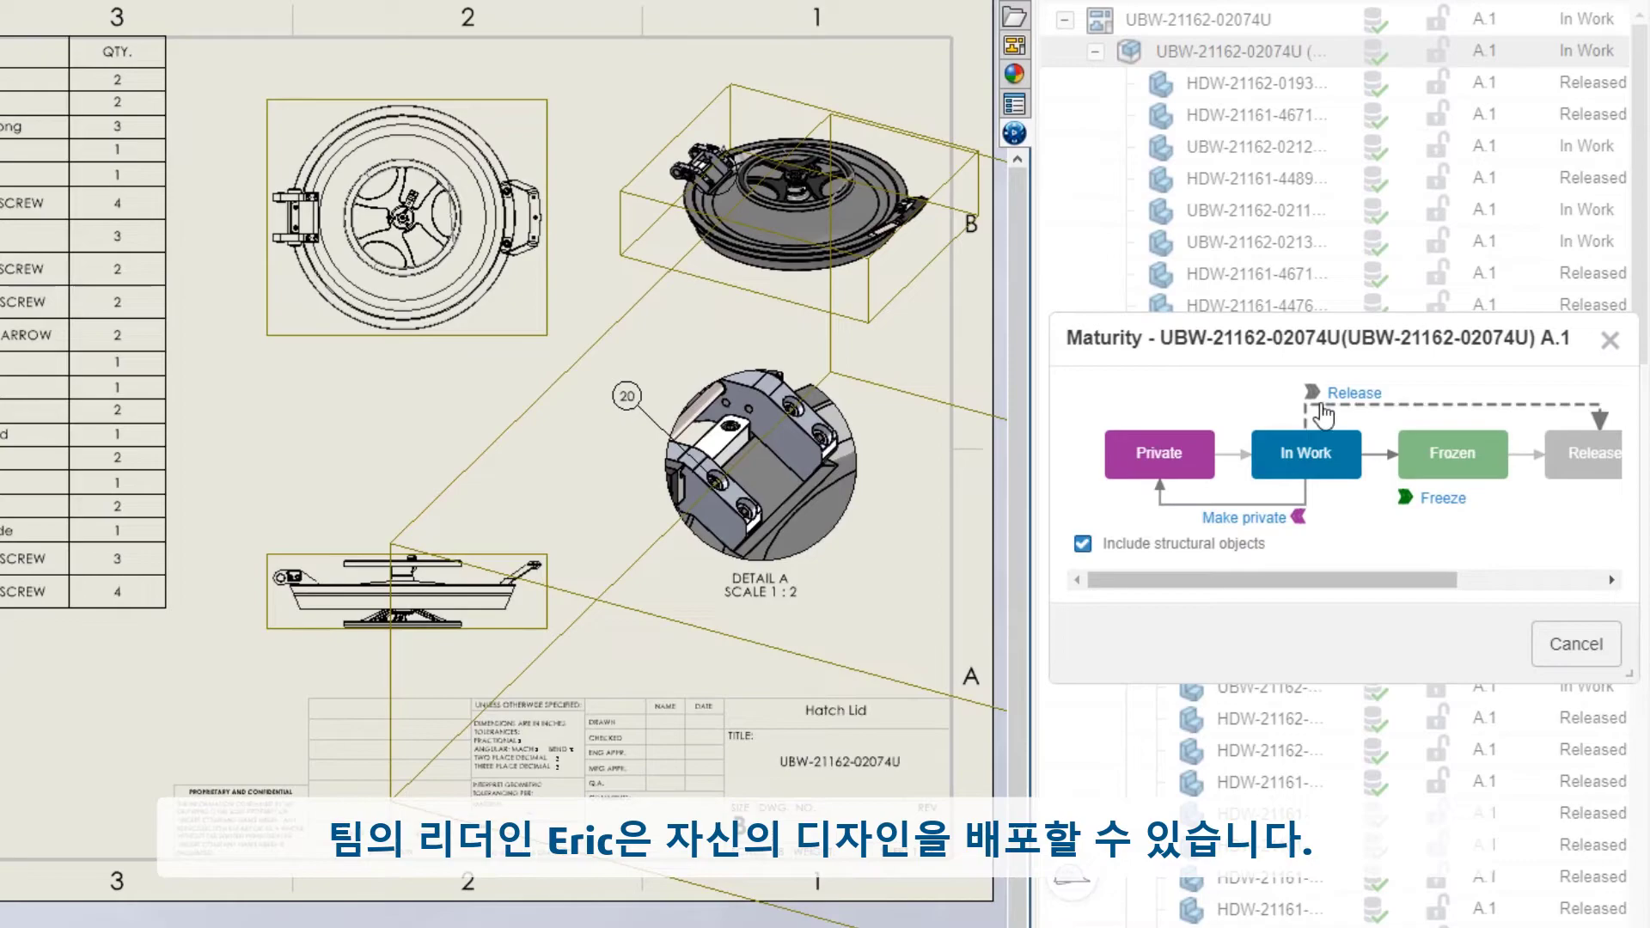
{"action": "left_click", "coordinate": [1353, 397]}
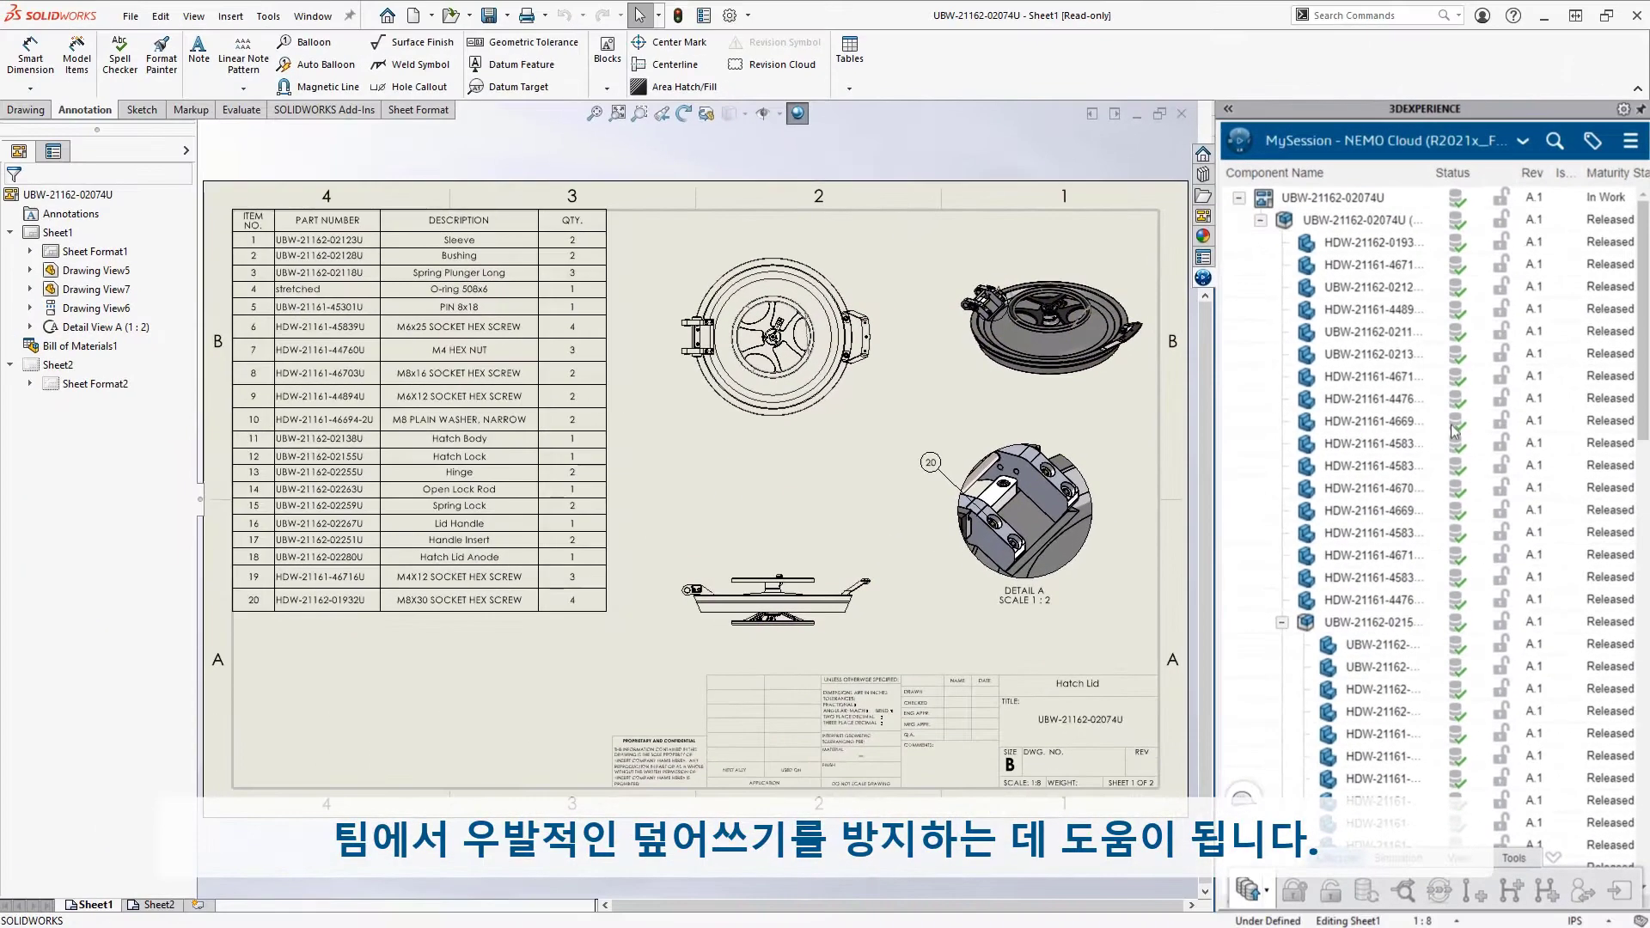
Select both NEMO Hatch bookmark items and change their maturity to Released.
{"action": "left_click", "coordinate": [1523, 140]}
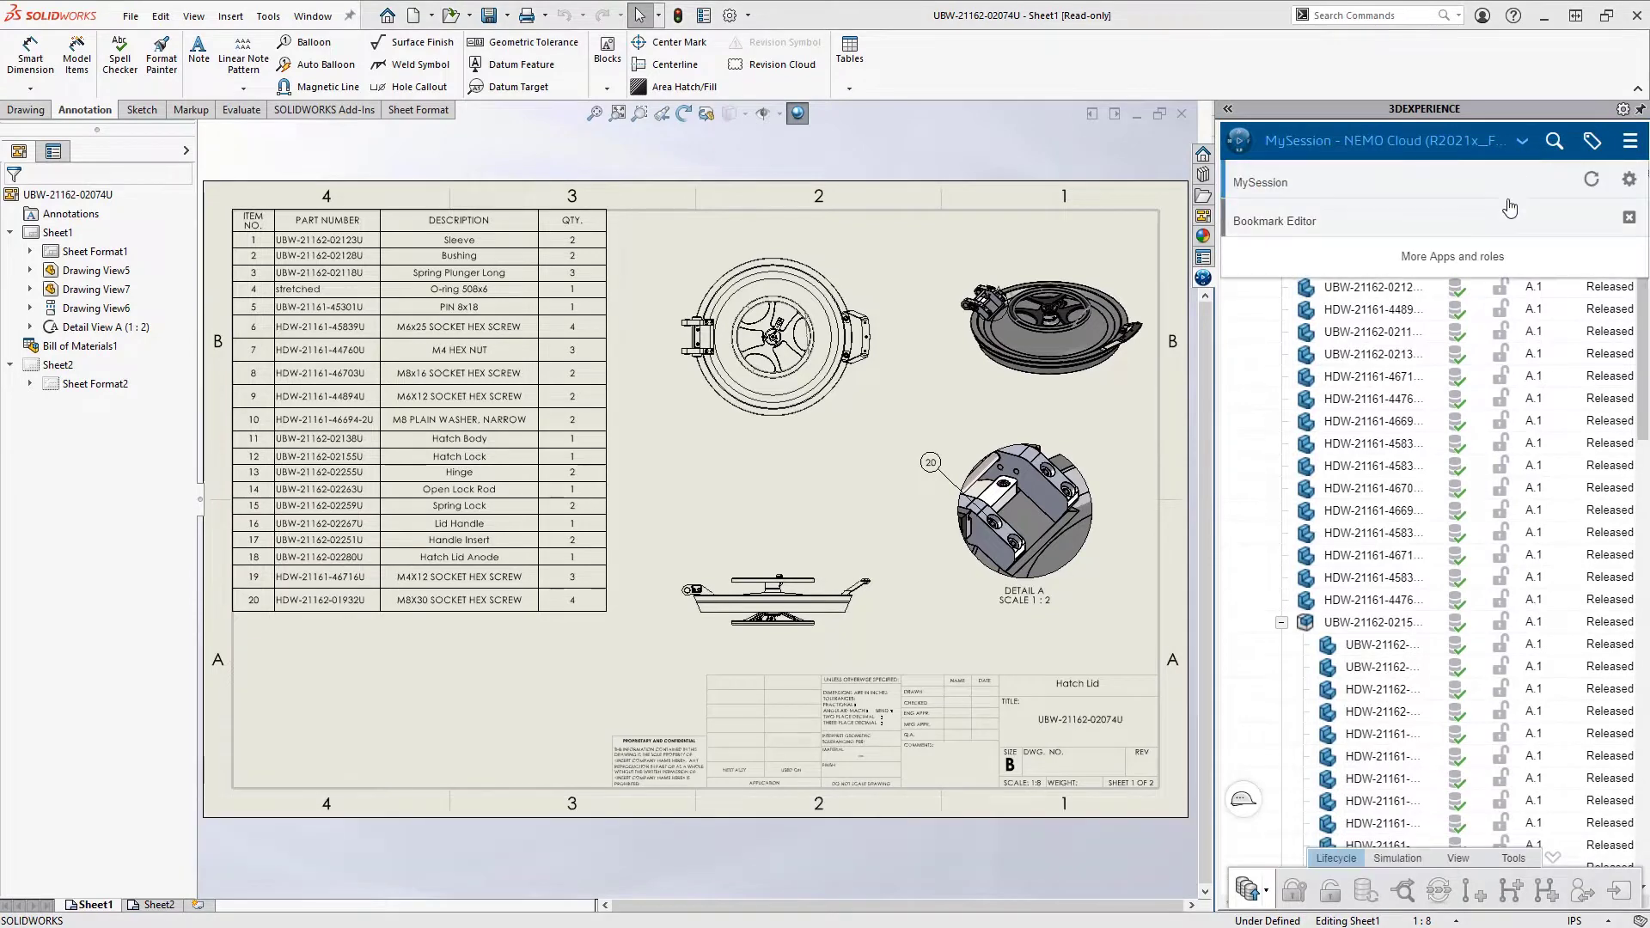
{"action": "left_click", "coordinate": [1506, 243]}
{"action": "left_click", "coordinate": [1502, 271], "text": "shift"}
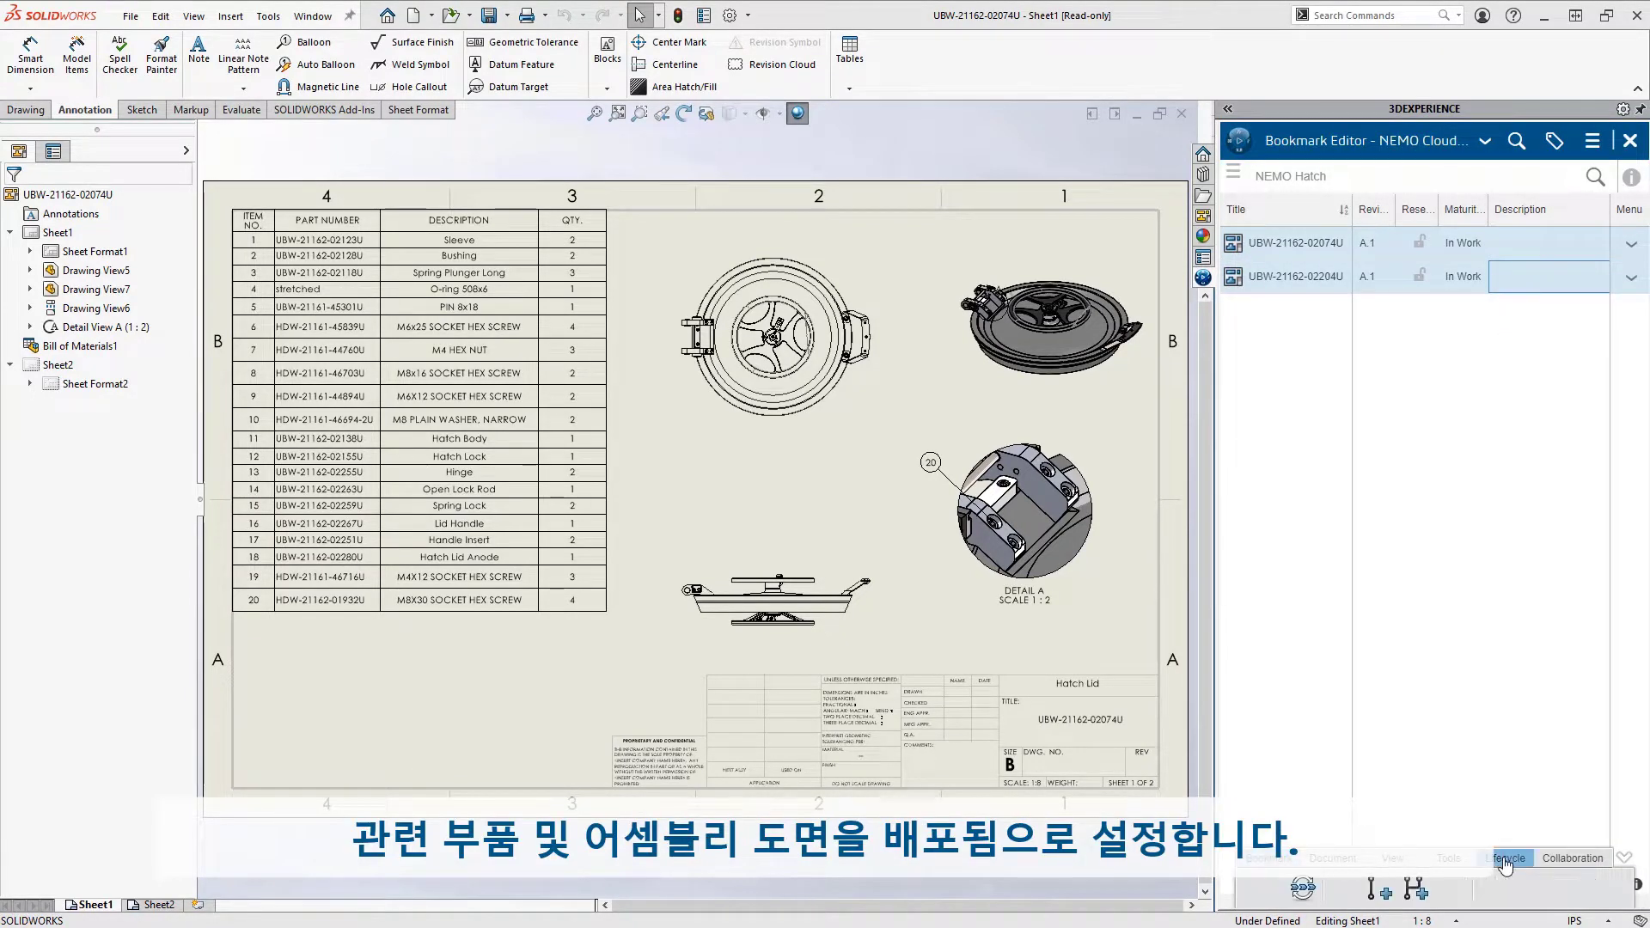
{"action": "left_click", "coordinate": [1303, 891]}
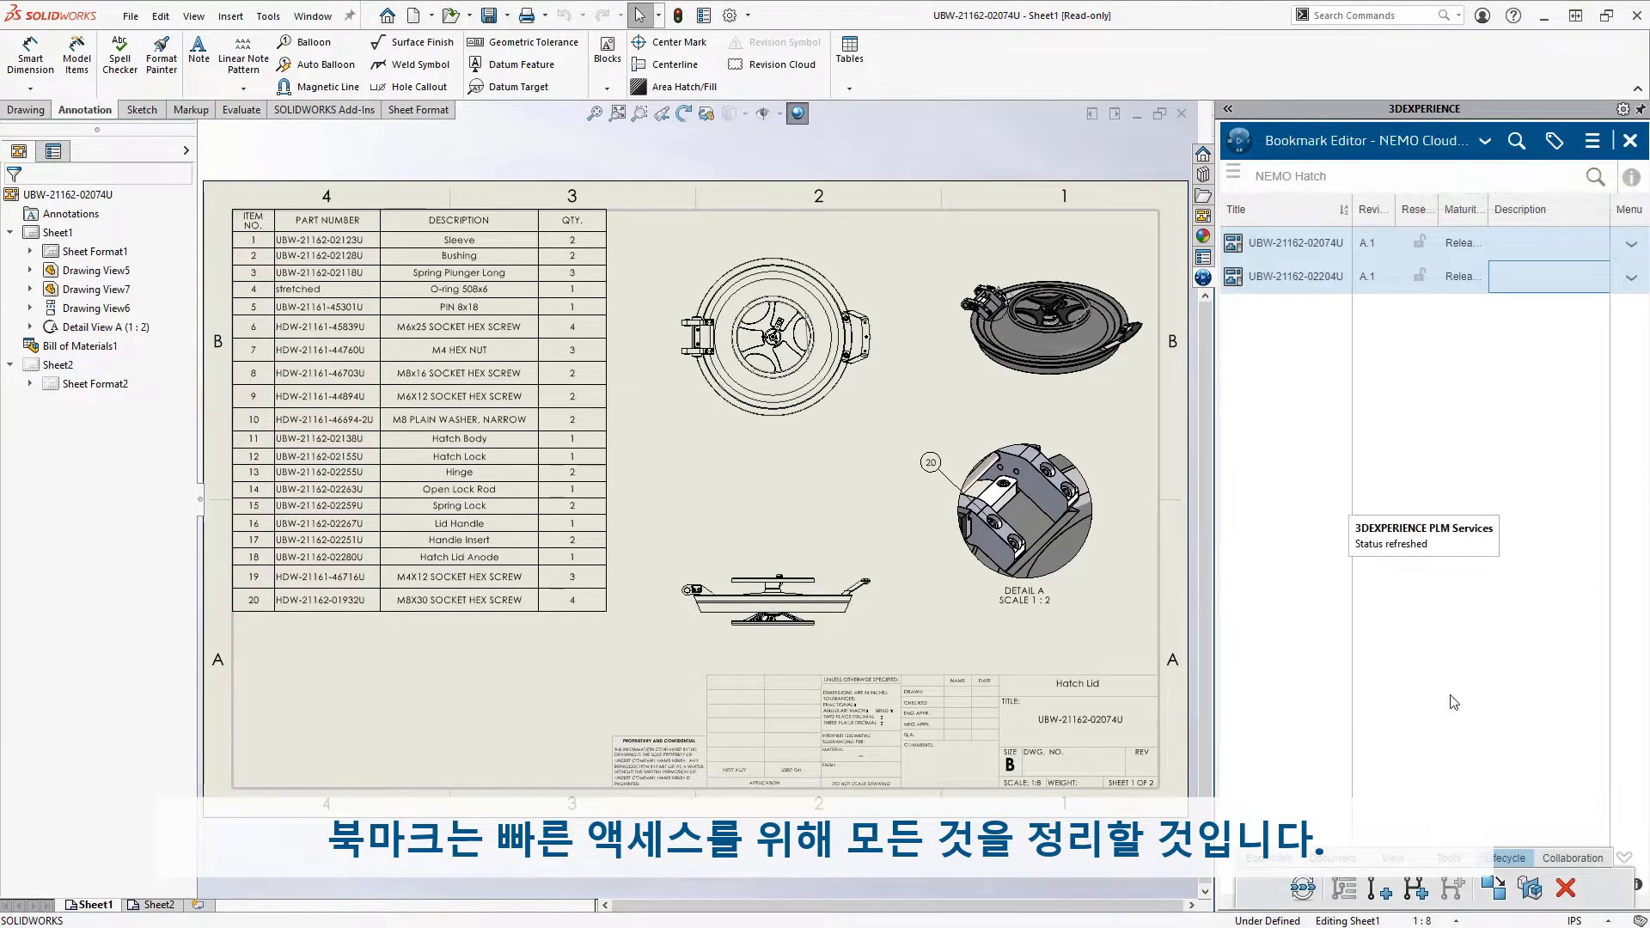
{"action": "left_click", "coordinate": [1334, 858]}
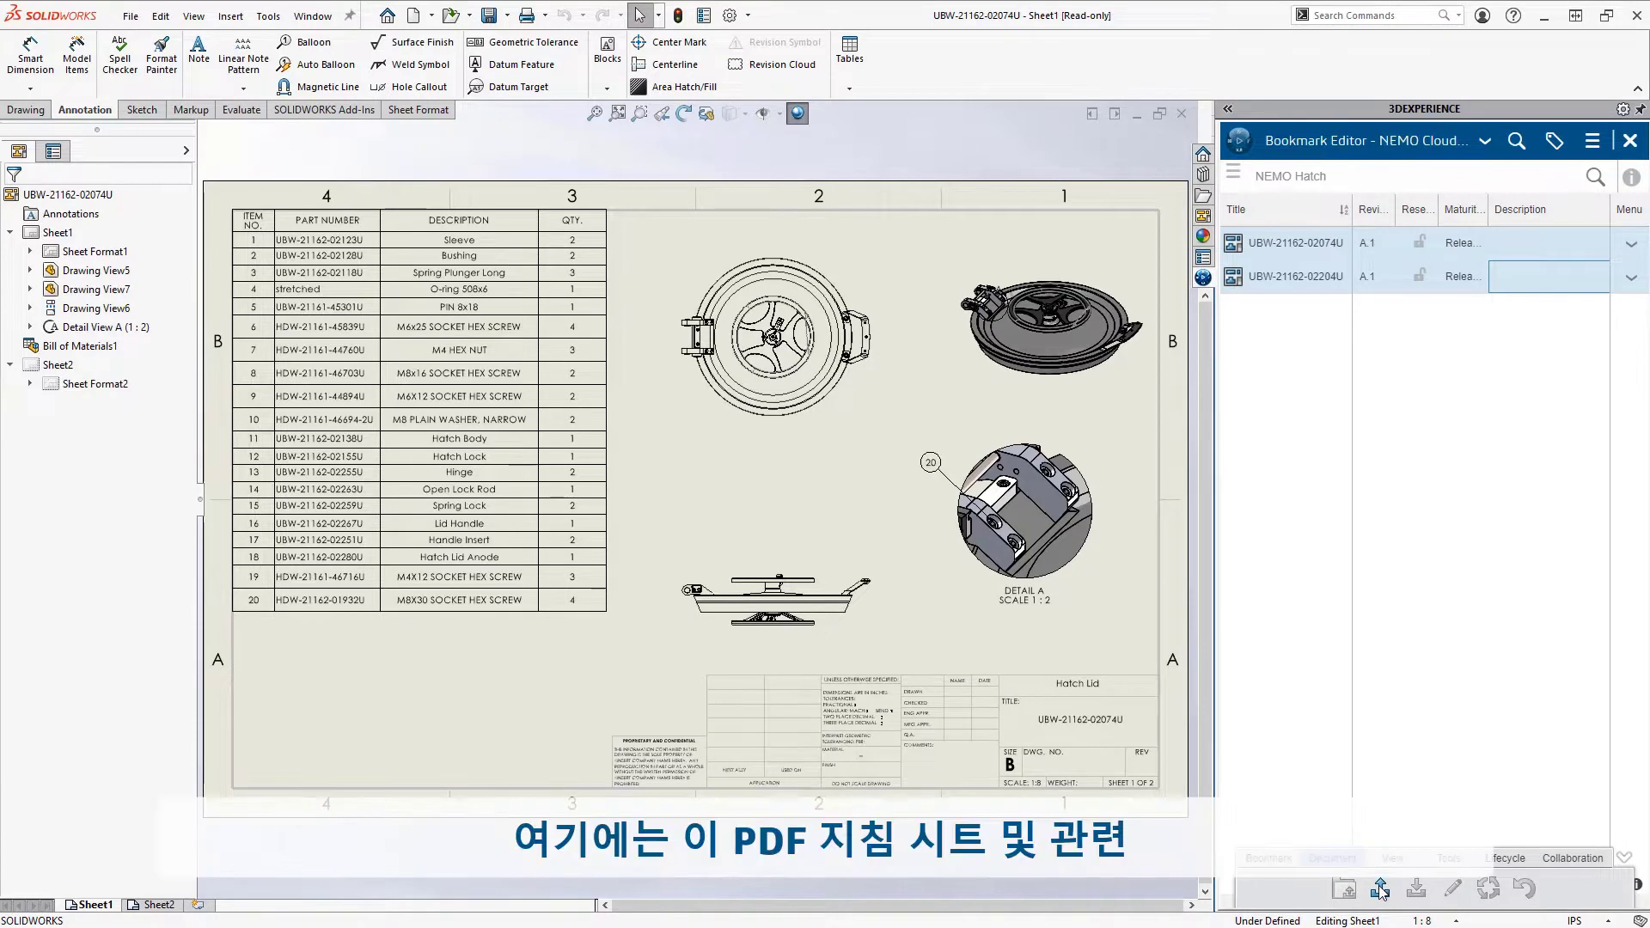
Upload NEMO Hatch Instructions.pdf and NEMO Hatch Operating Instructions.smg into the NEMO Hatch bookmark.
{"action": "left_click", "coordinate": [1380, 889]}
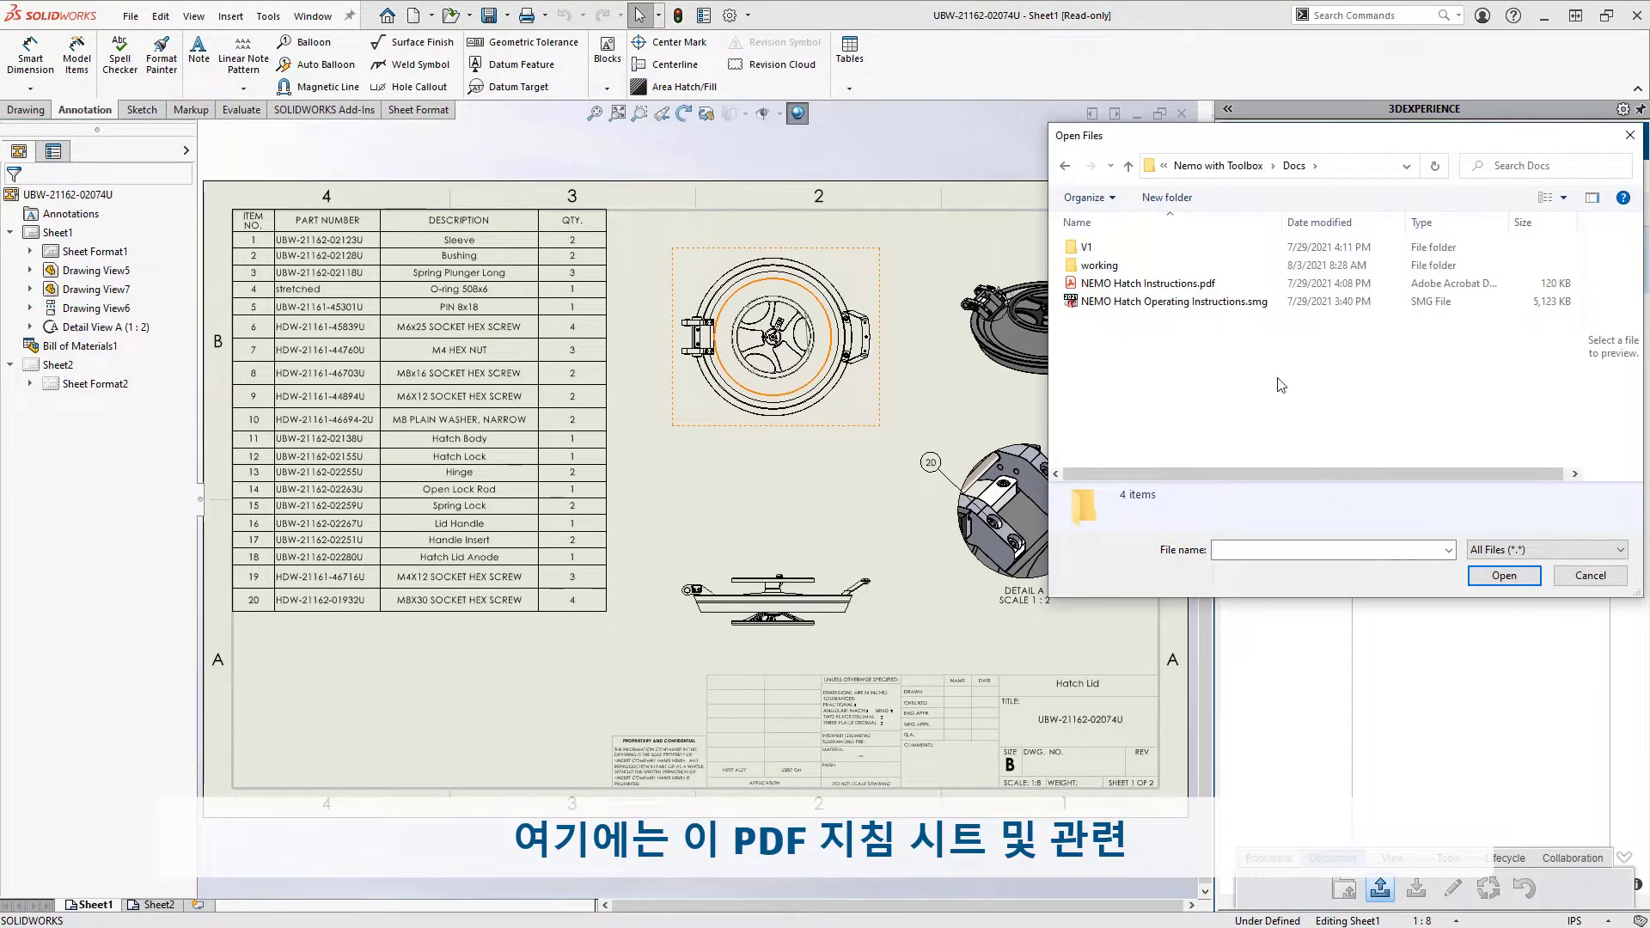
{"action": "left_click", "coordinate": [1194, 284]}
{"action": "left_click", "coordinate": [1193, 302], "text": "shift"}
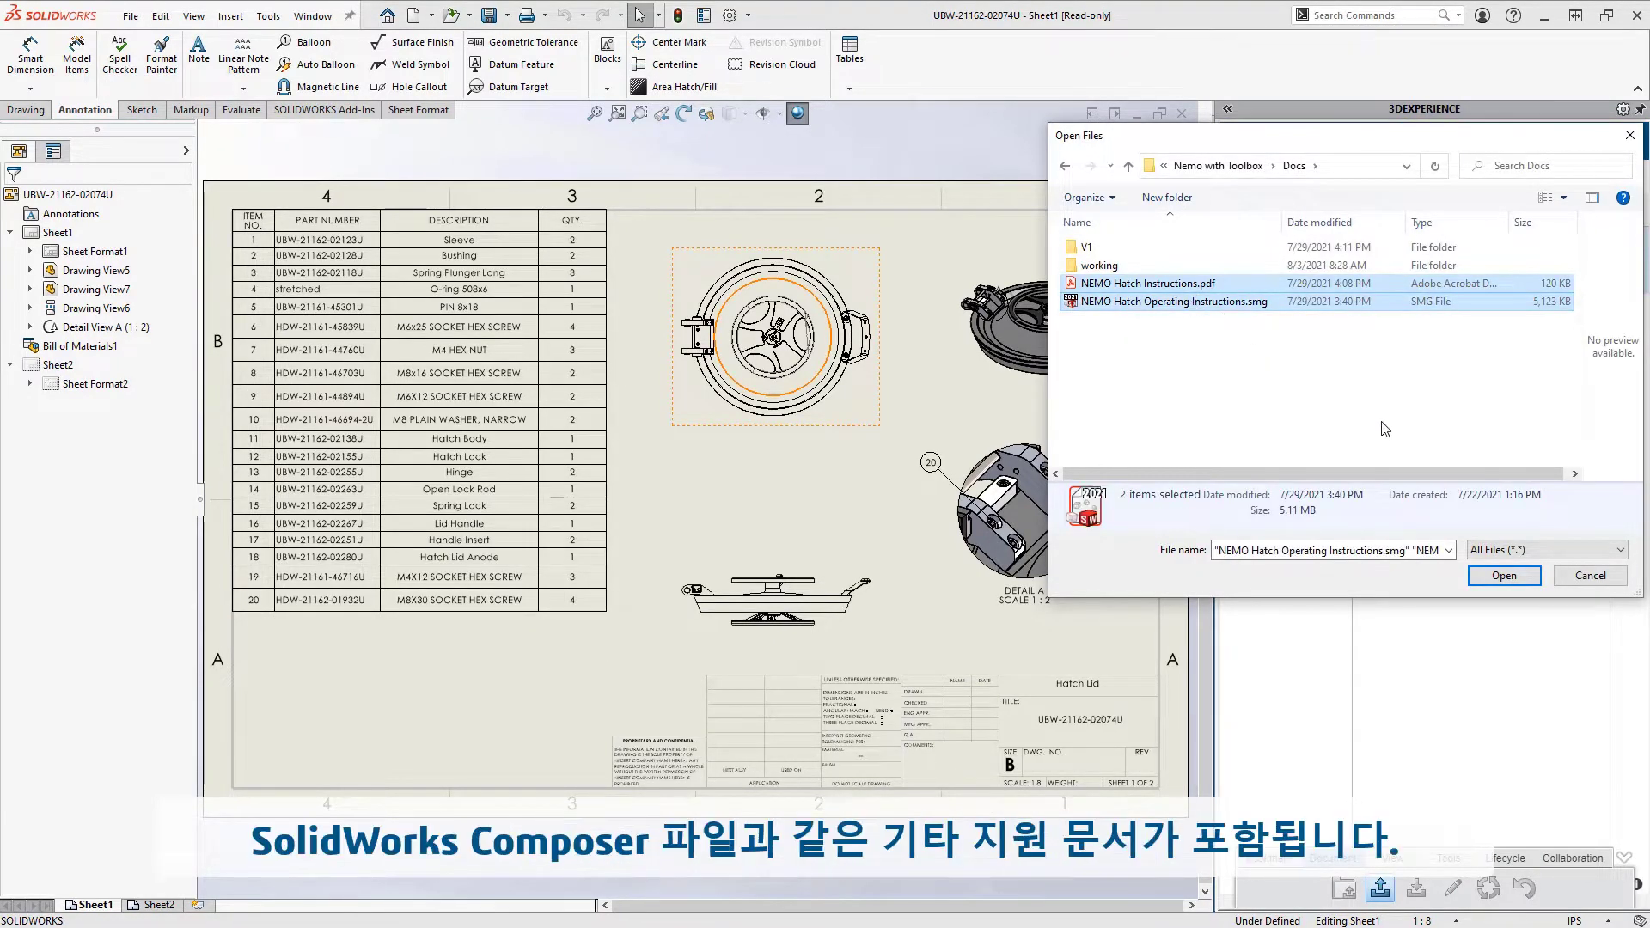
{"action": "left_click", "coordinate": [1480, 575]}
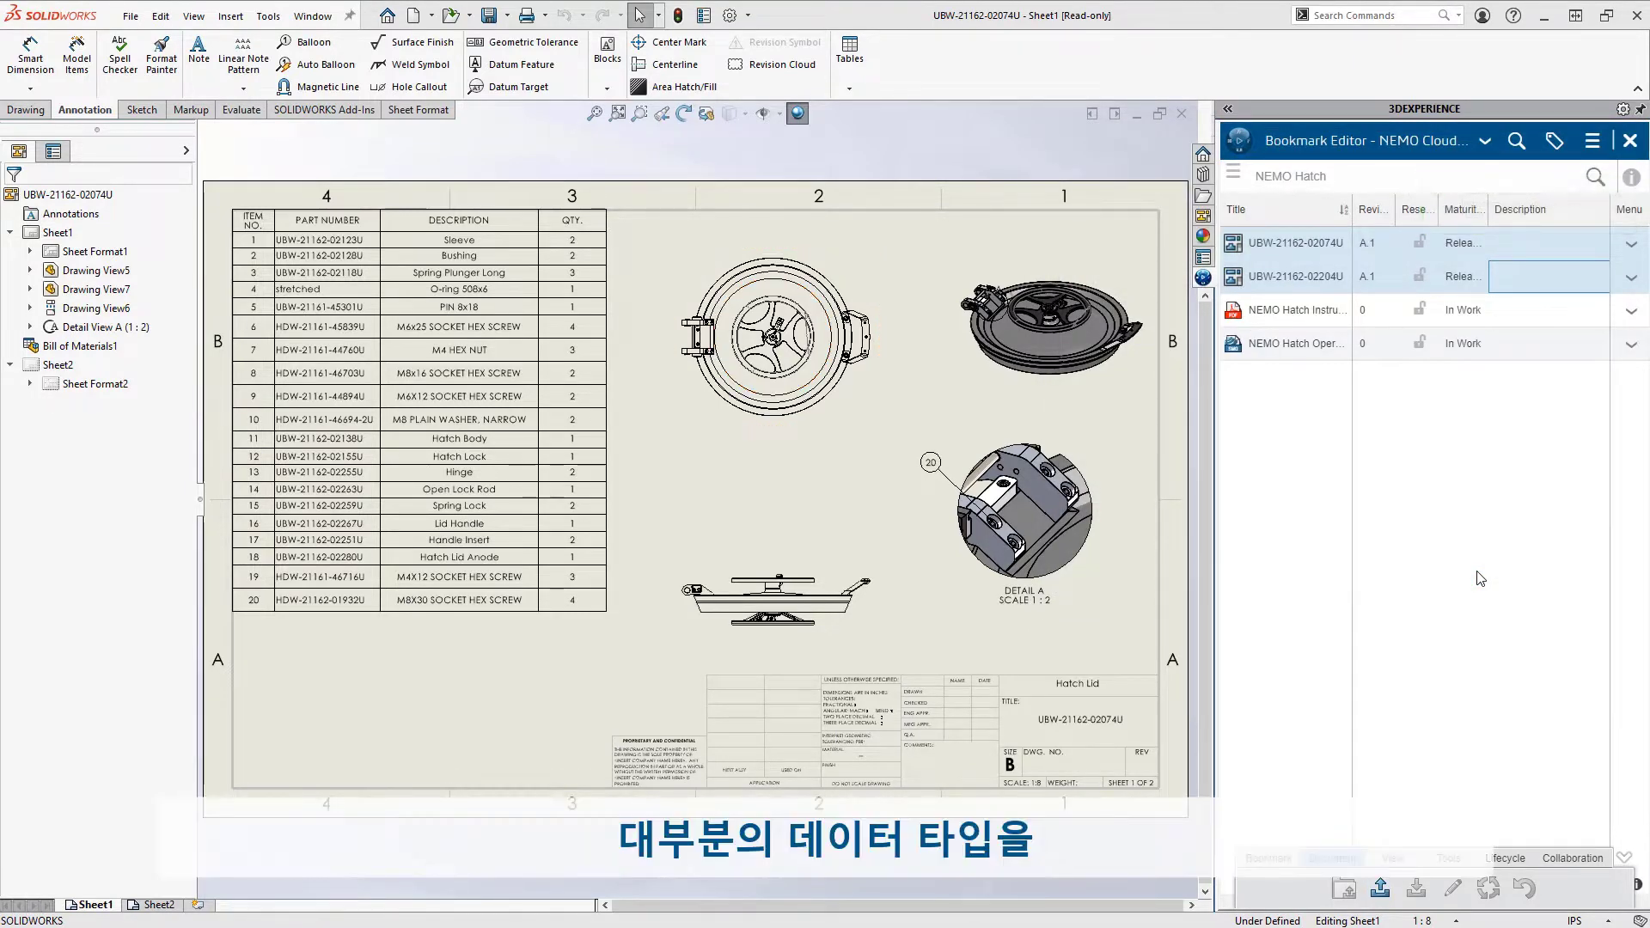
Preview the Operating Instructions Composer file at View 6, rotated to face the open lid.
{"action": "right_click", "coordinate": [1346, 354]}
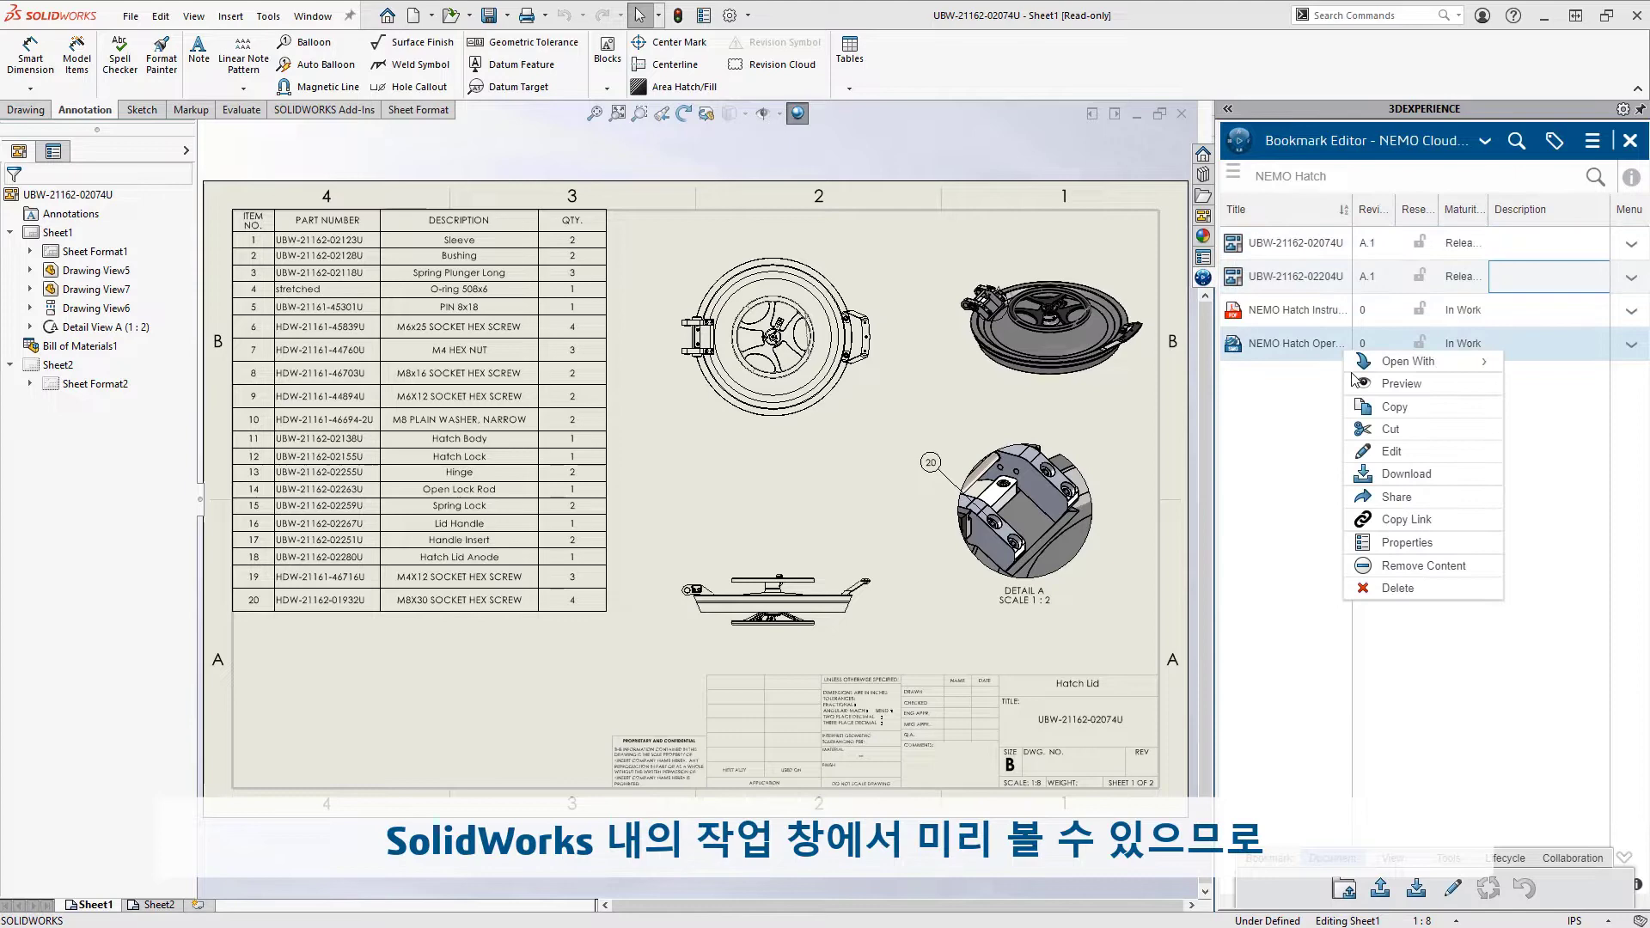
{"action": "left_click", "coordinate": [1401, 384]}
{"action": "left_click", "coordinate": [1228, 109]}
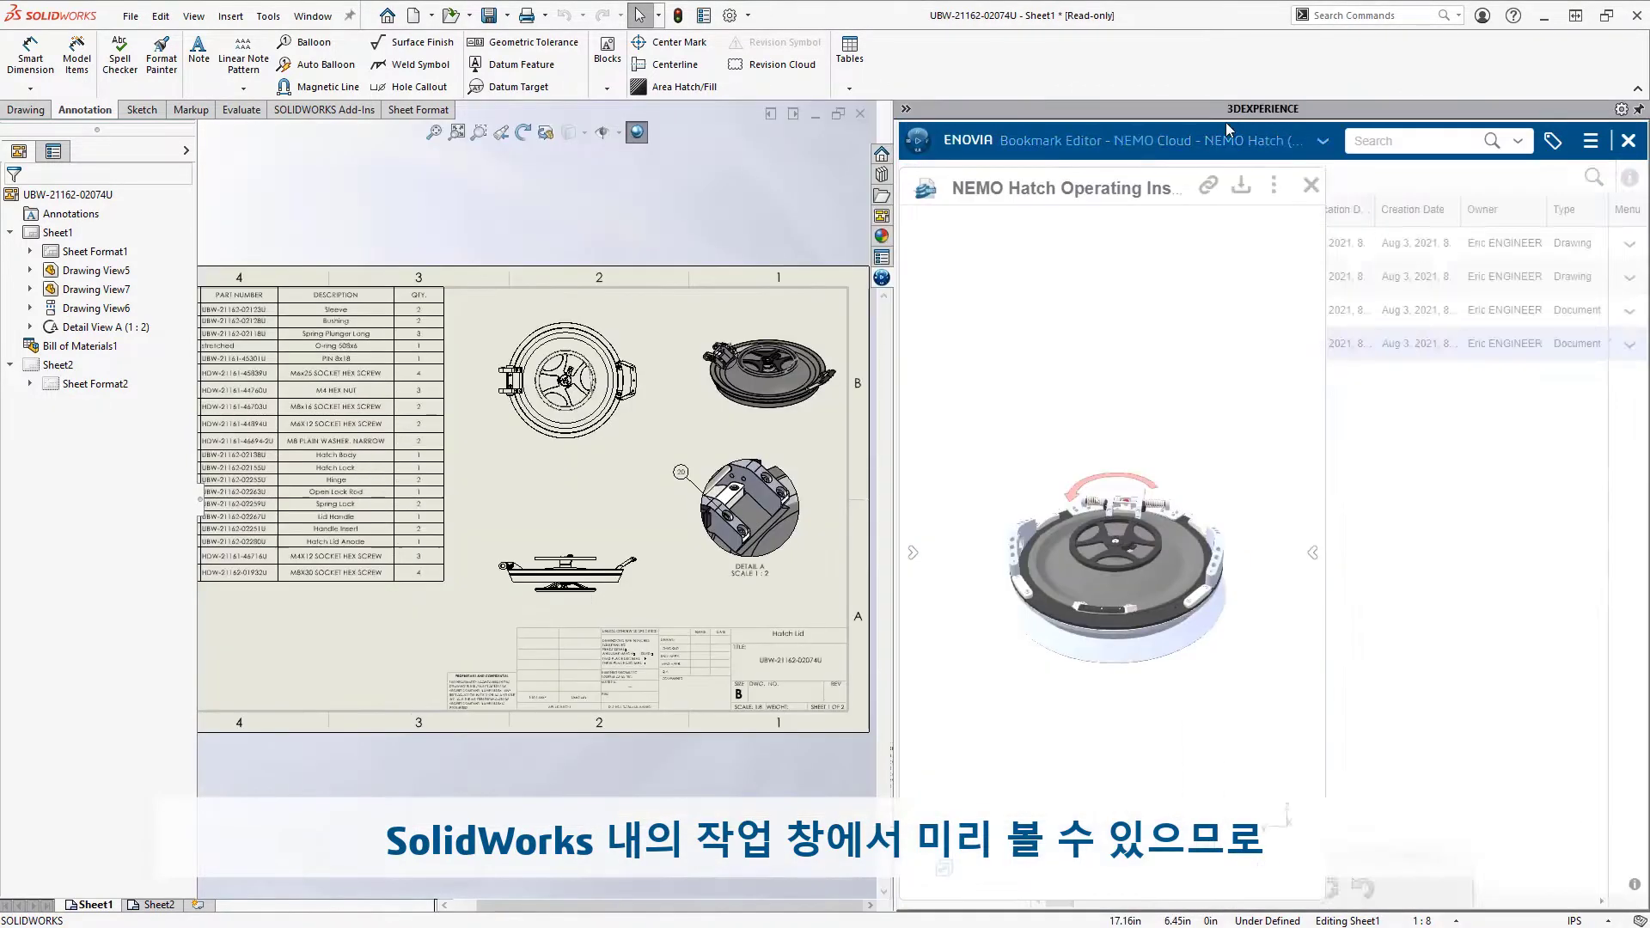
{"action": "left_click", "coordinate": [912, 552]}
{"action": "left_click", "coordinate": [1035, 548]}
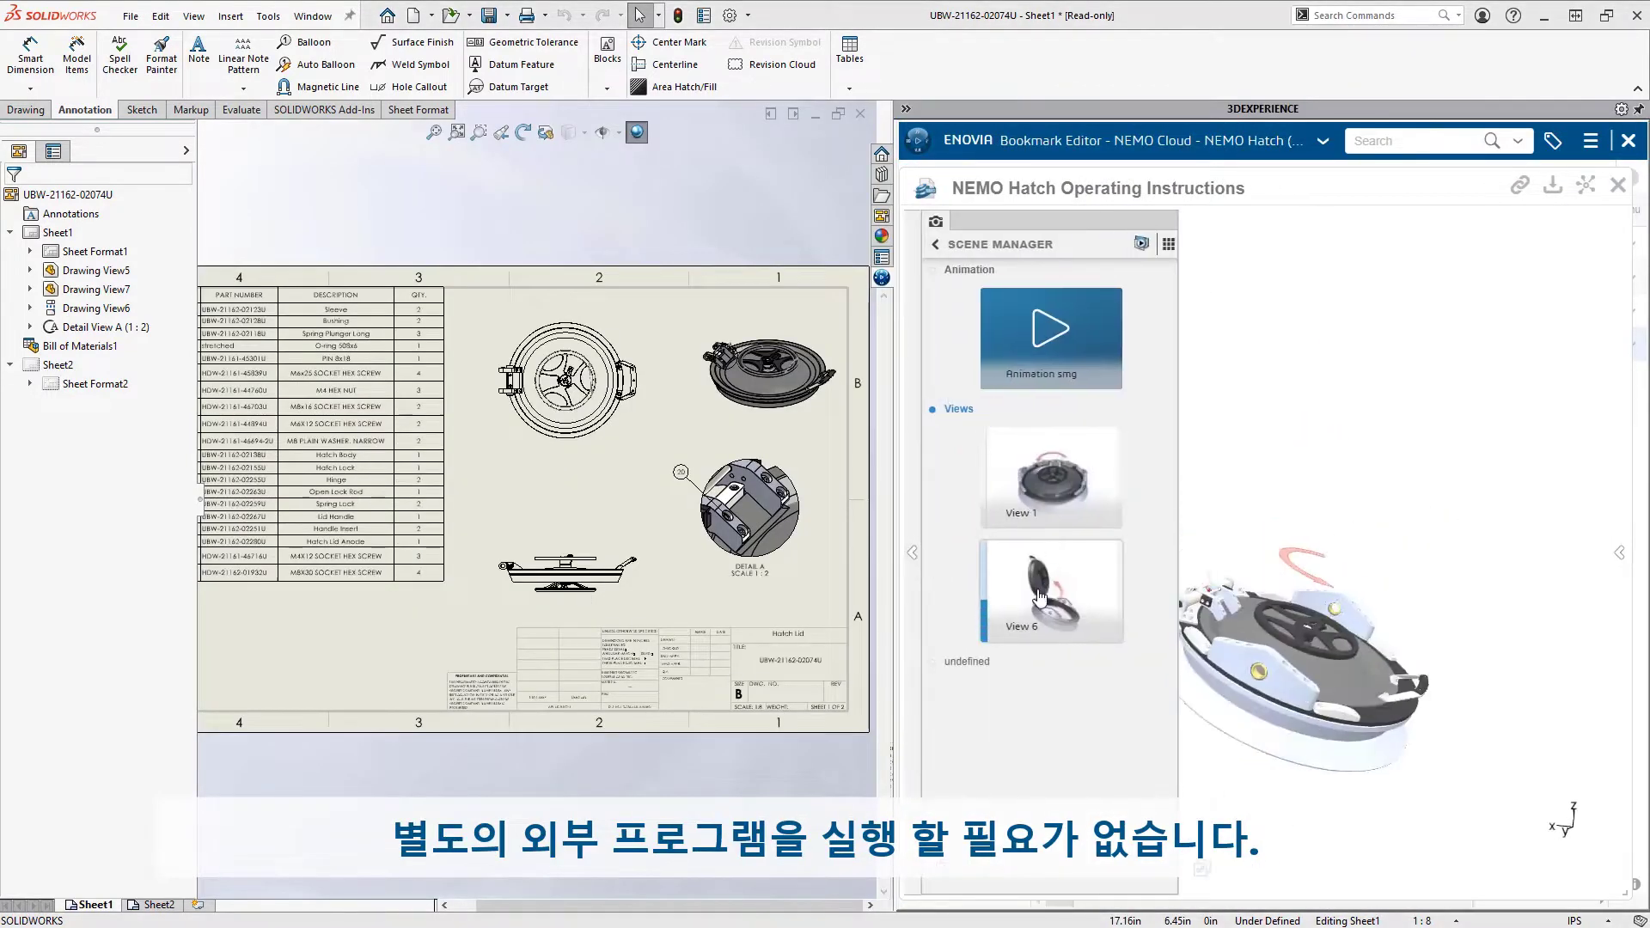
{"action": "left_click", "coordinate": [912, 552]}
{"action": "mouse_move", "coordinate": [1249, 773]}
{"action": "left_mouse_down"}
{"action": "mouse_move", "coordinate": [1031, 774]}
{"action": "mouse_move", "coordinate": [1097, 766]}
{"action": "mouse_move", "coordinate": [1186, 832]}
{"action": "left_mouse_up"}
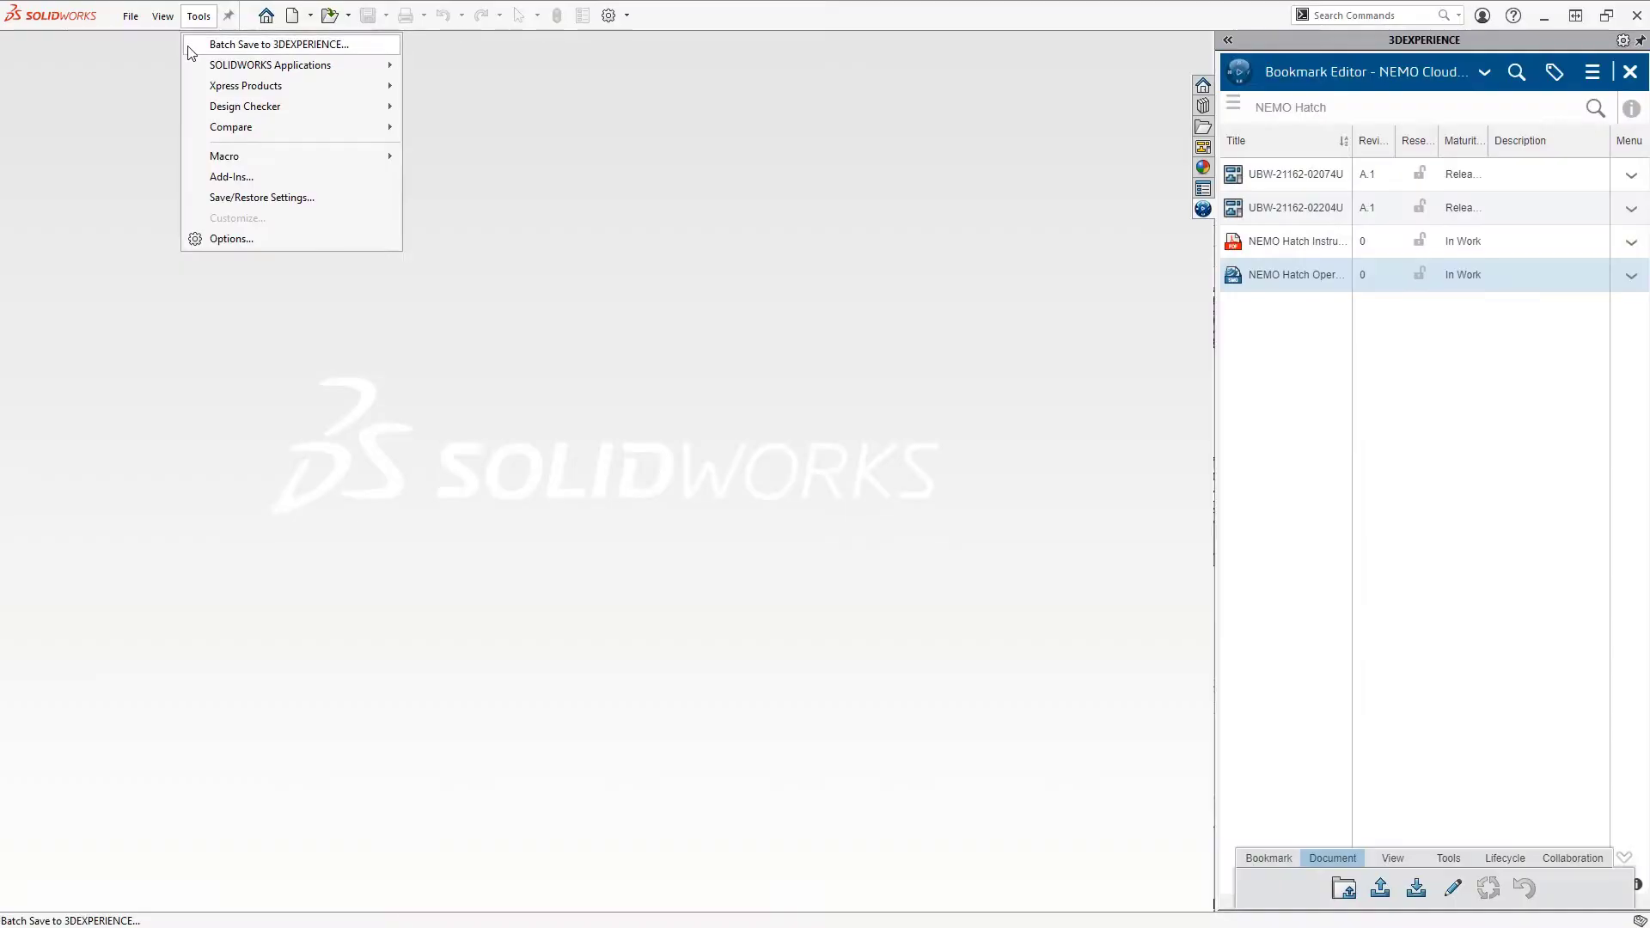
Start a batch save to 3DEXPERIENCE and add the Air Tanks folder from _NEMO Projects.
{"action": "left_click", "coordinate": [191, 47]}
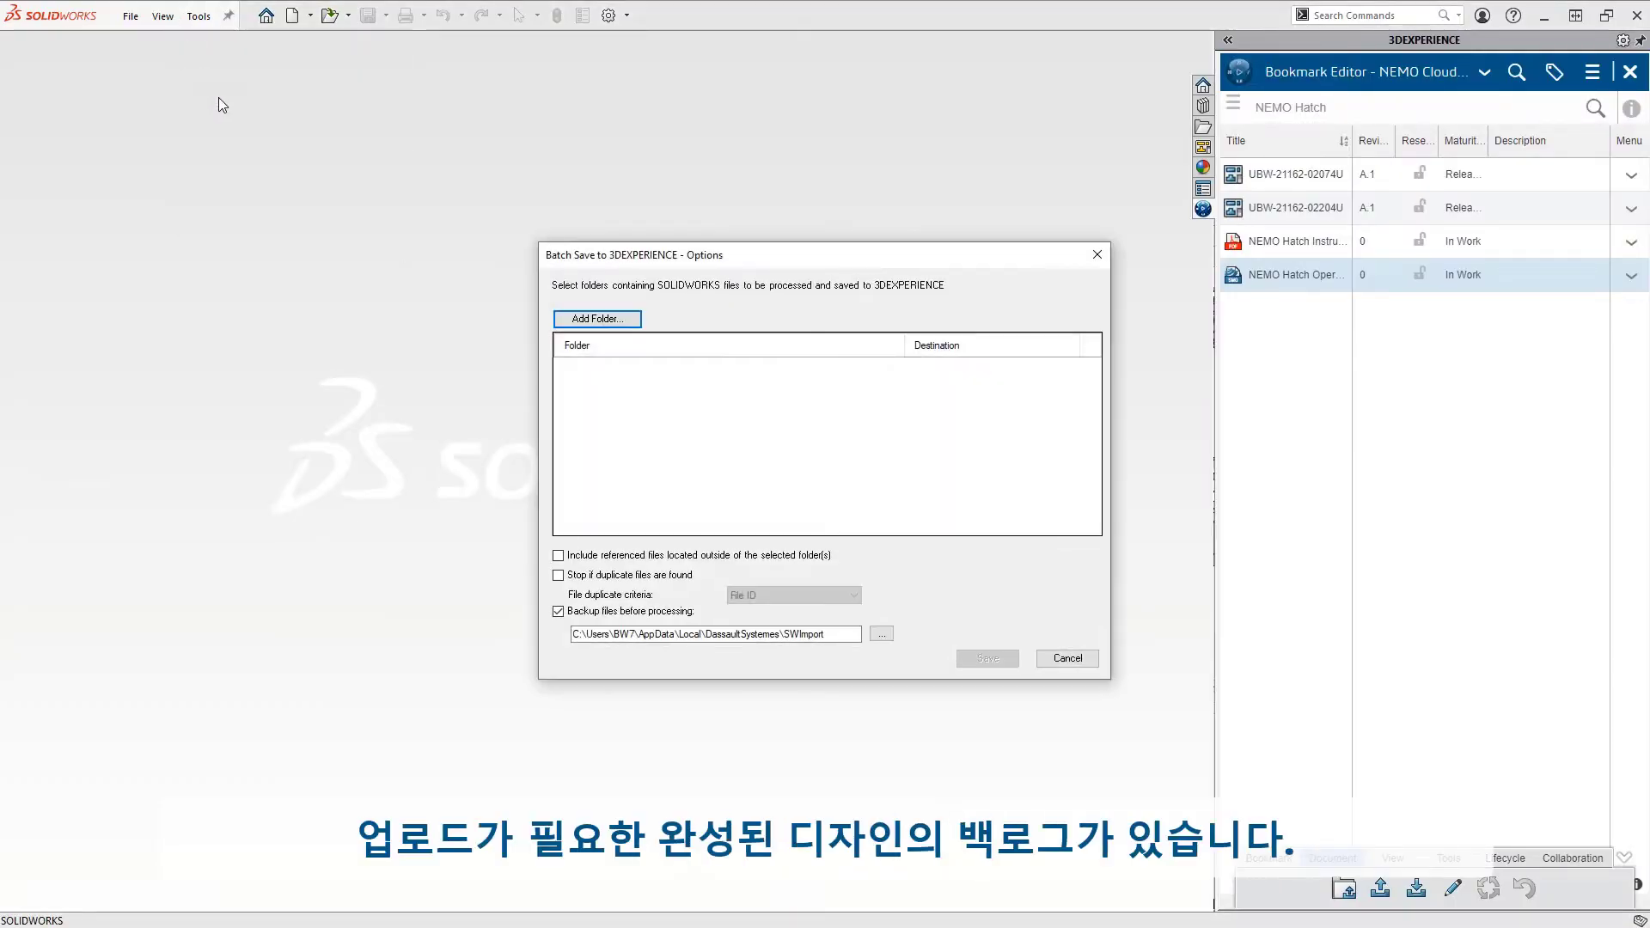
{"action": "left_click", "coordinate": [597, 319]}
{"action": "double_click", "coordinate": [591, 370]}
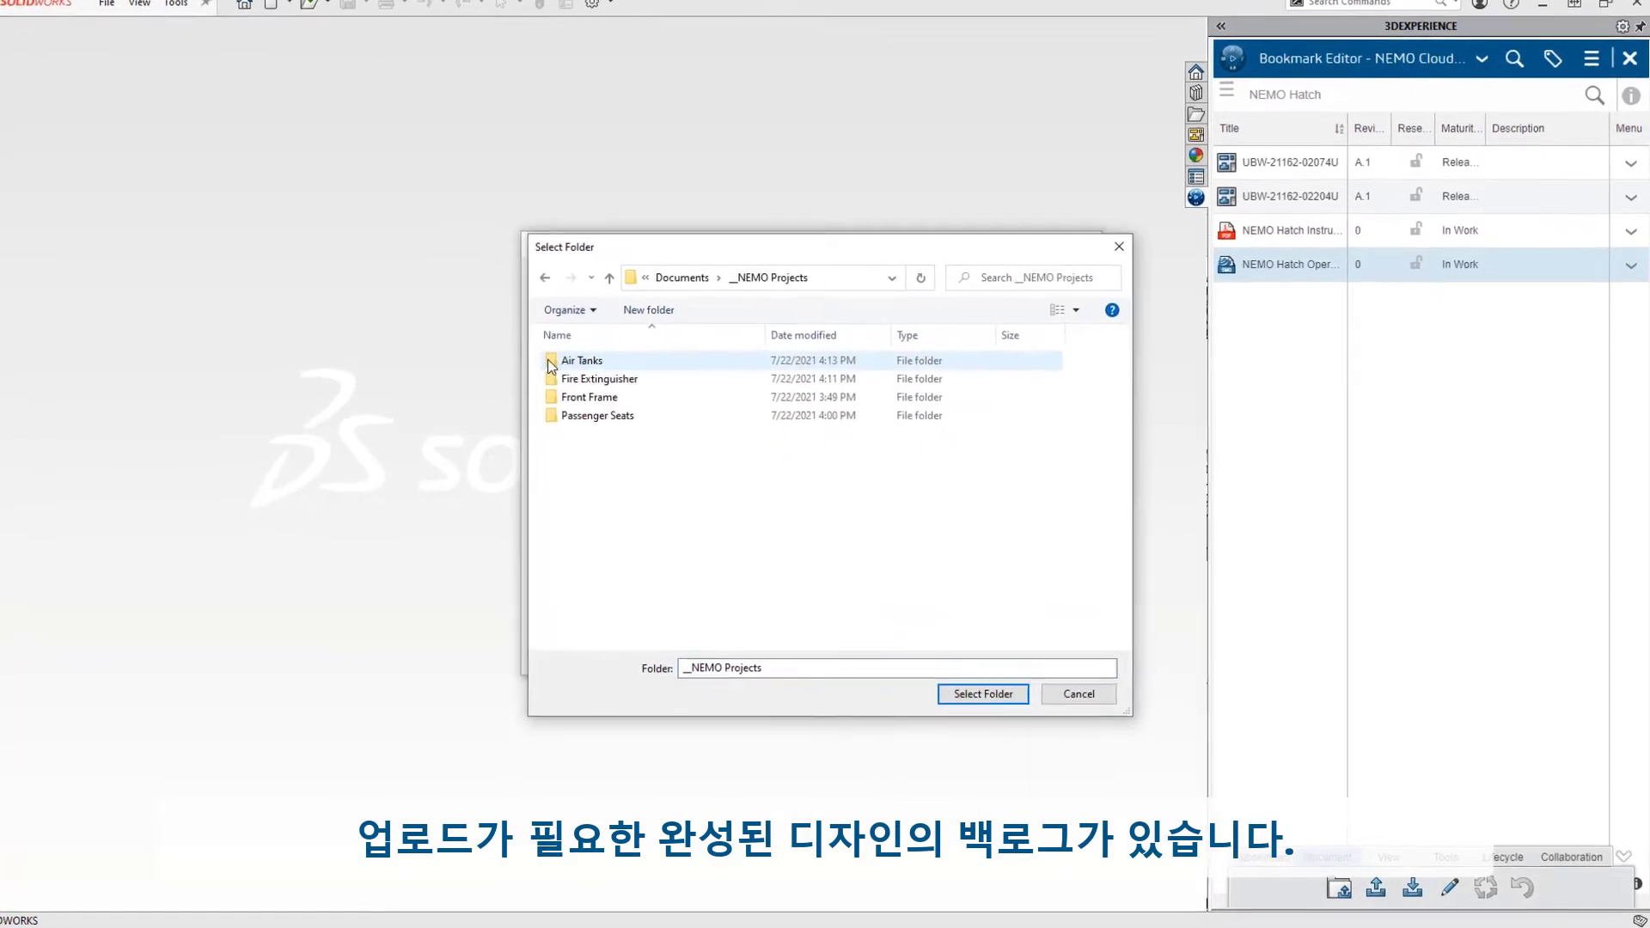
{"action": "left_click", "coordinate": [526, 347]}
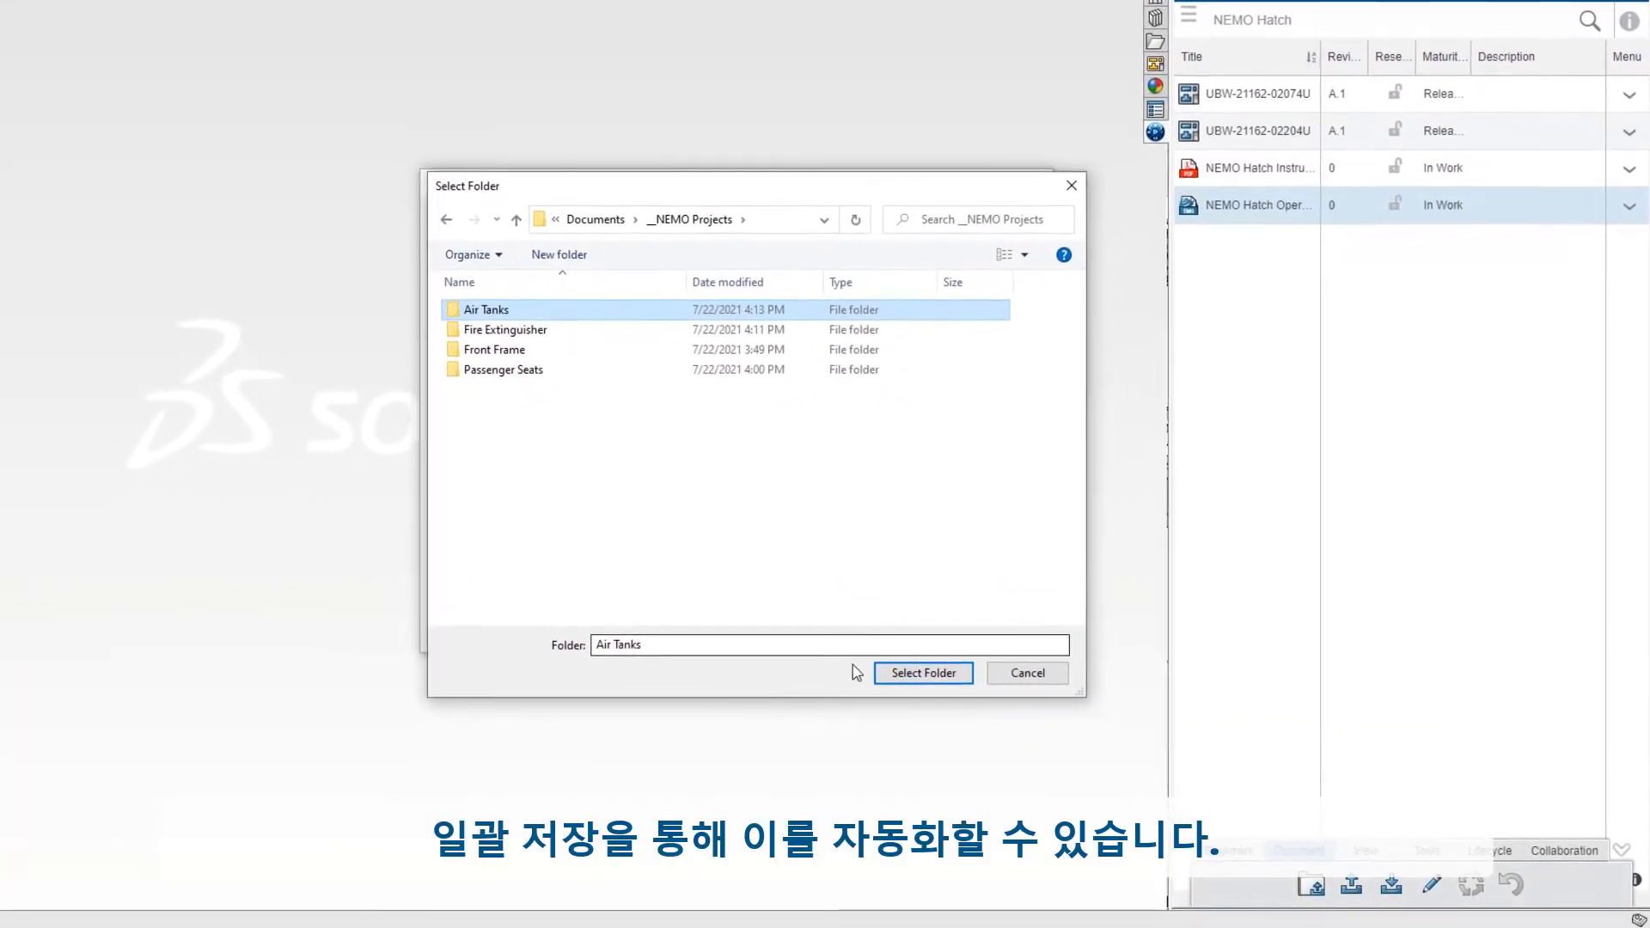
{"action": "left_click", "coordinate": [966, 689]}
Add the Fire Extinguisher folder with destination Standard Safety Equipment and save the batch.
{"action": "left_click", "coordinate": [438, 255]}
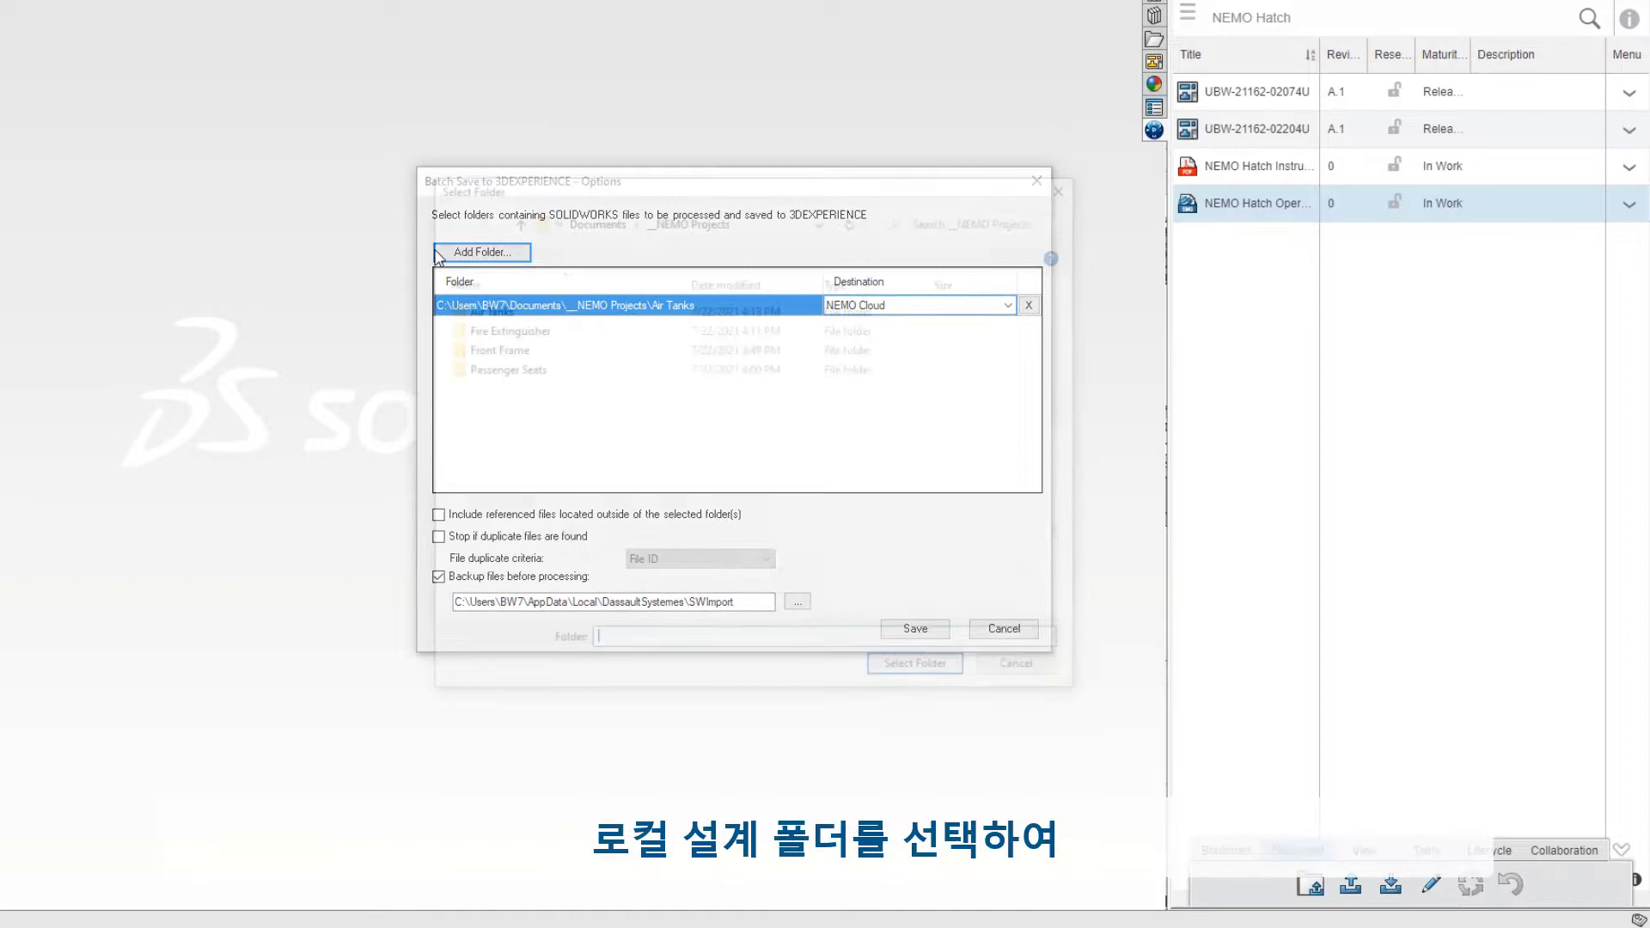
{"action": "left_click", "coordinate": [455, 329]}
{"action": "left_click", "coordinate": [902, 679]}
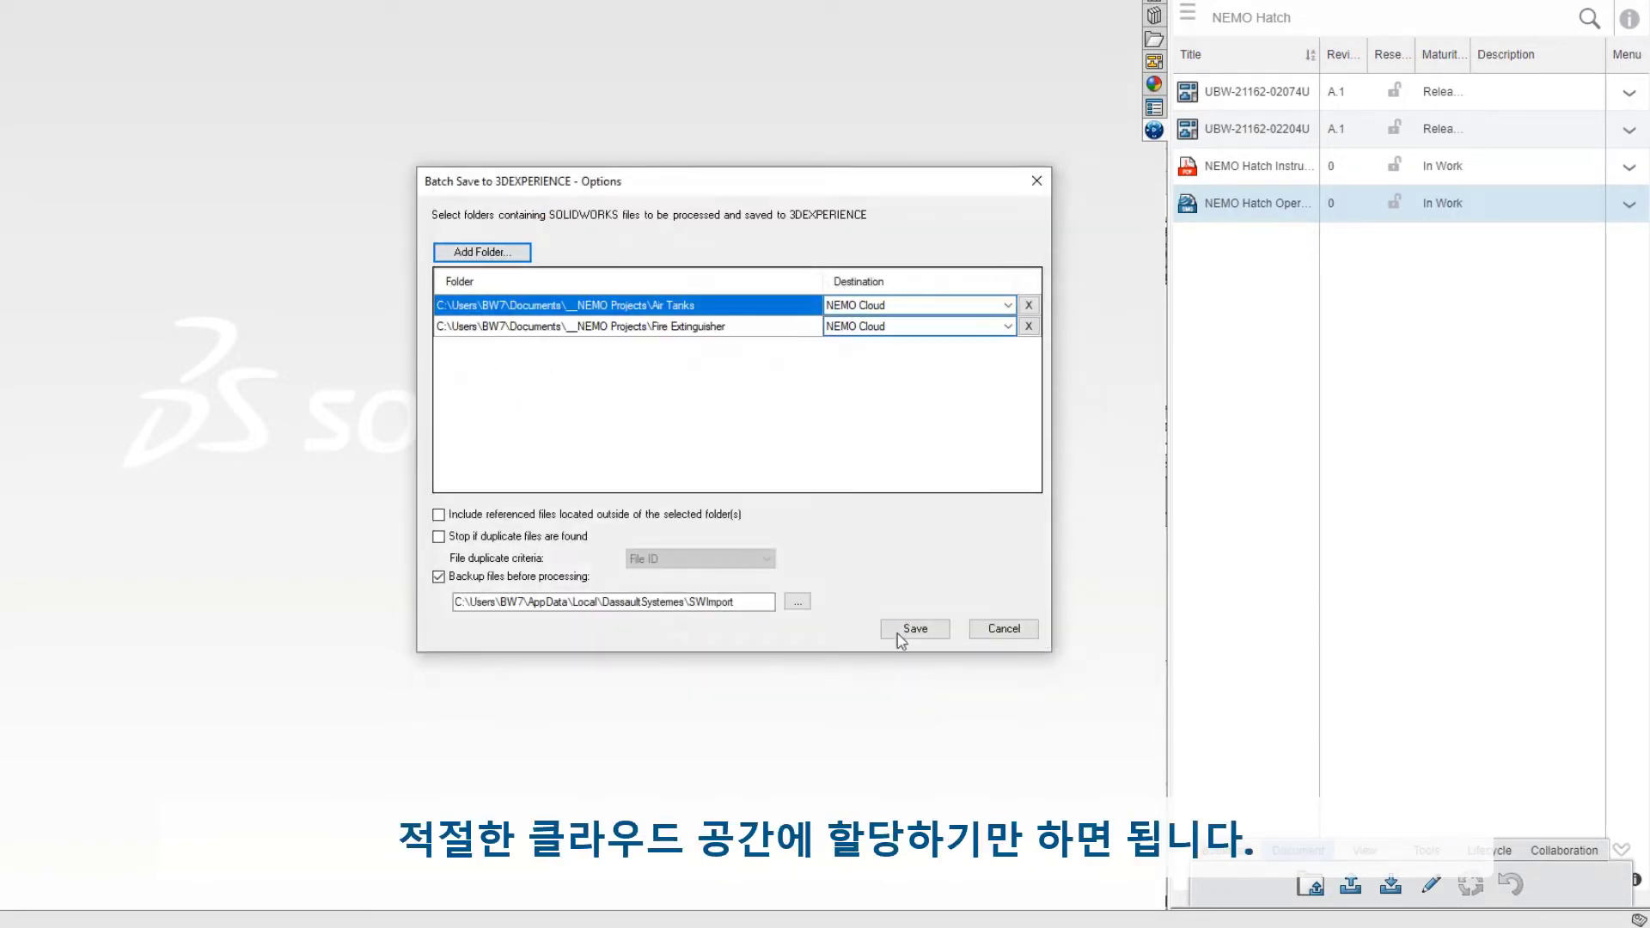
{"action": "left_click", "coordinate": [1015, 329]}
{"action": "left_click", "coordinate": [1008, 329]}
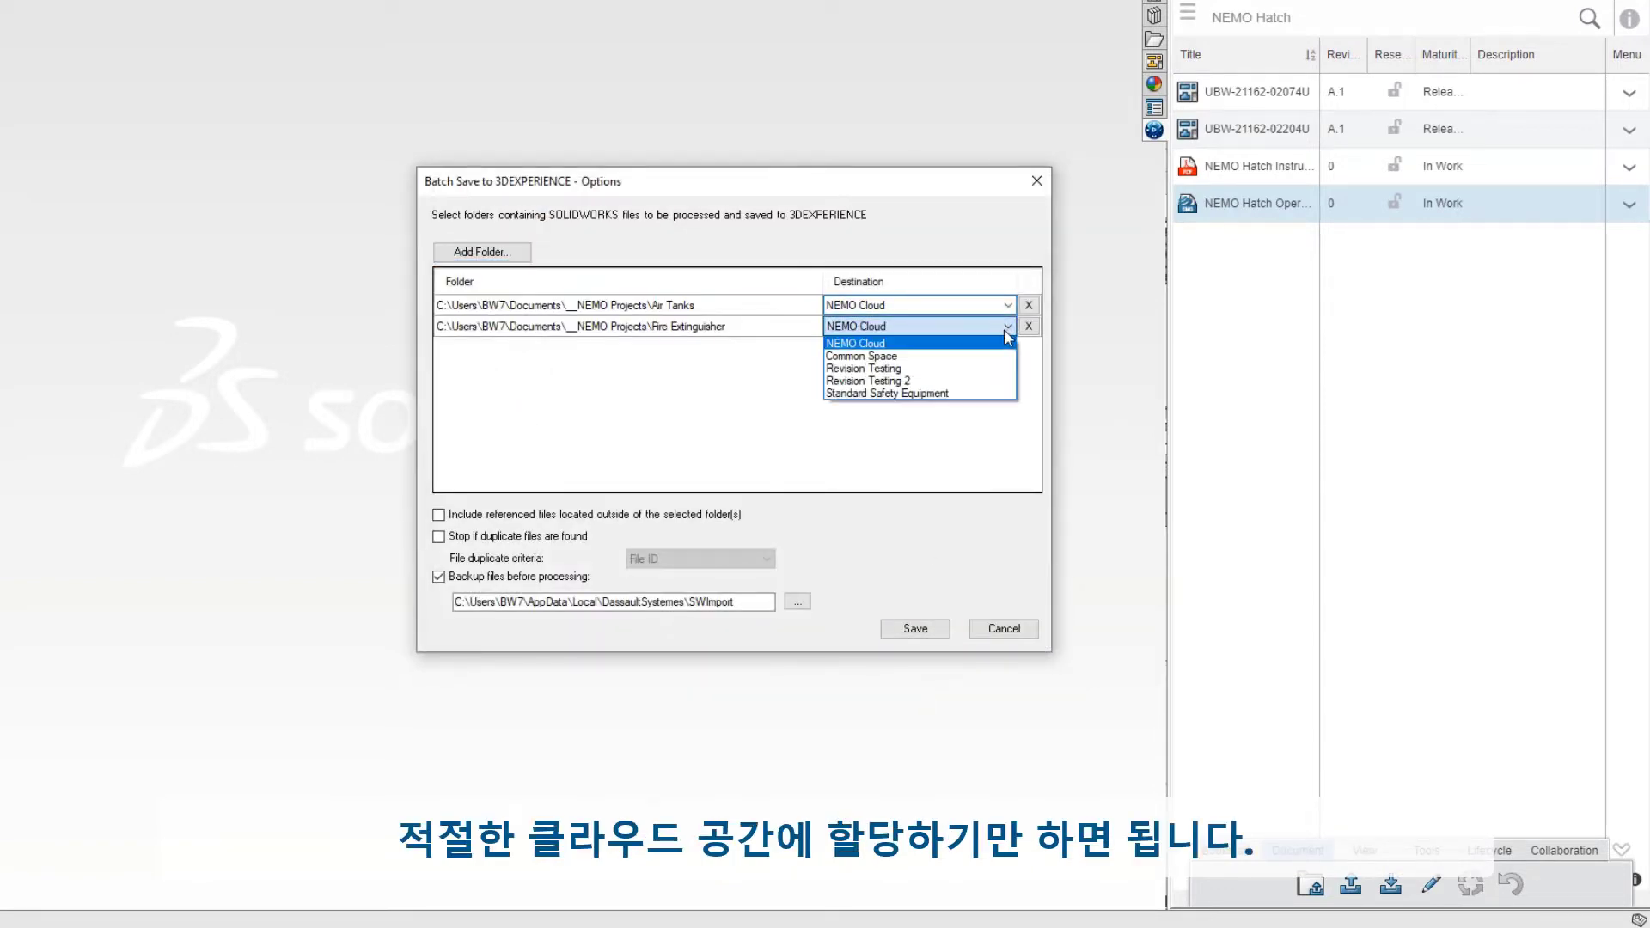
{"action": "left_click", "coordinate": [983, 388]}
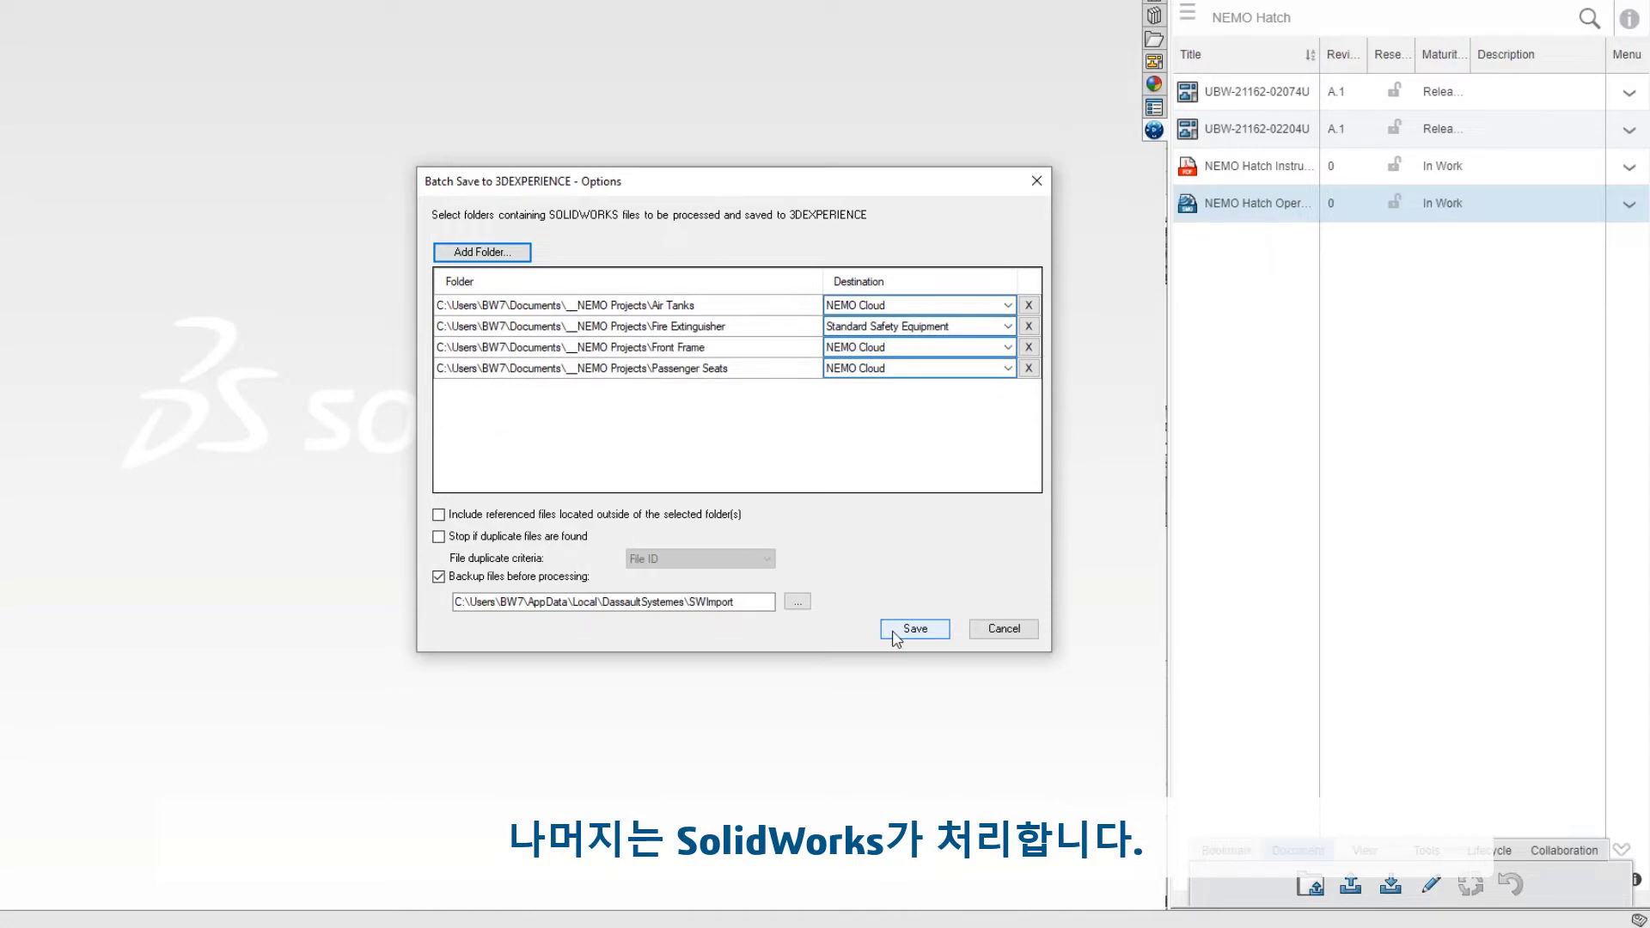
{"action": "left_click", "coordinate": [911, 629]}
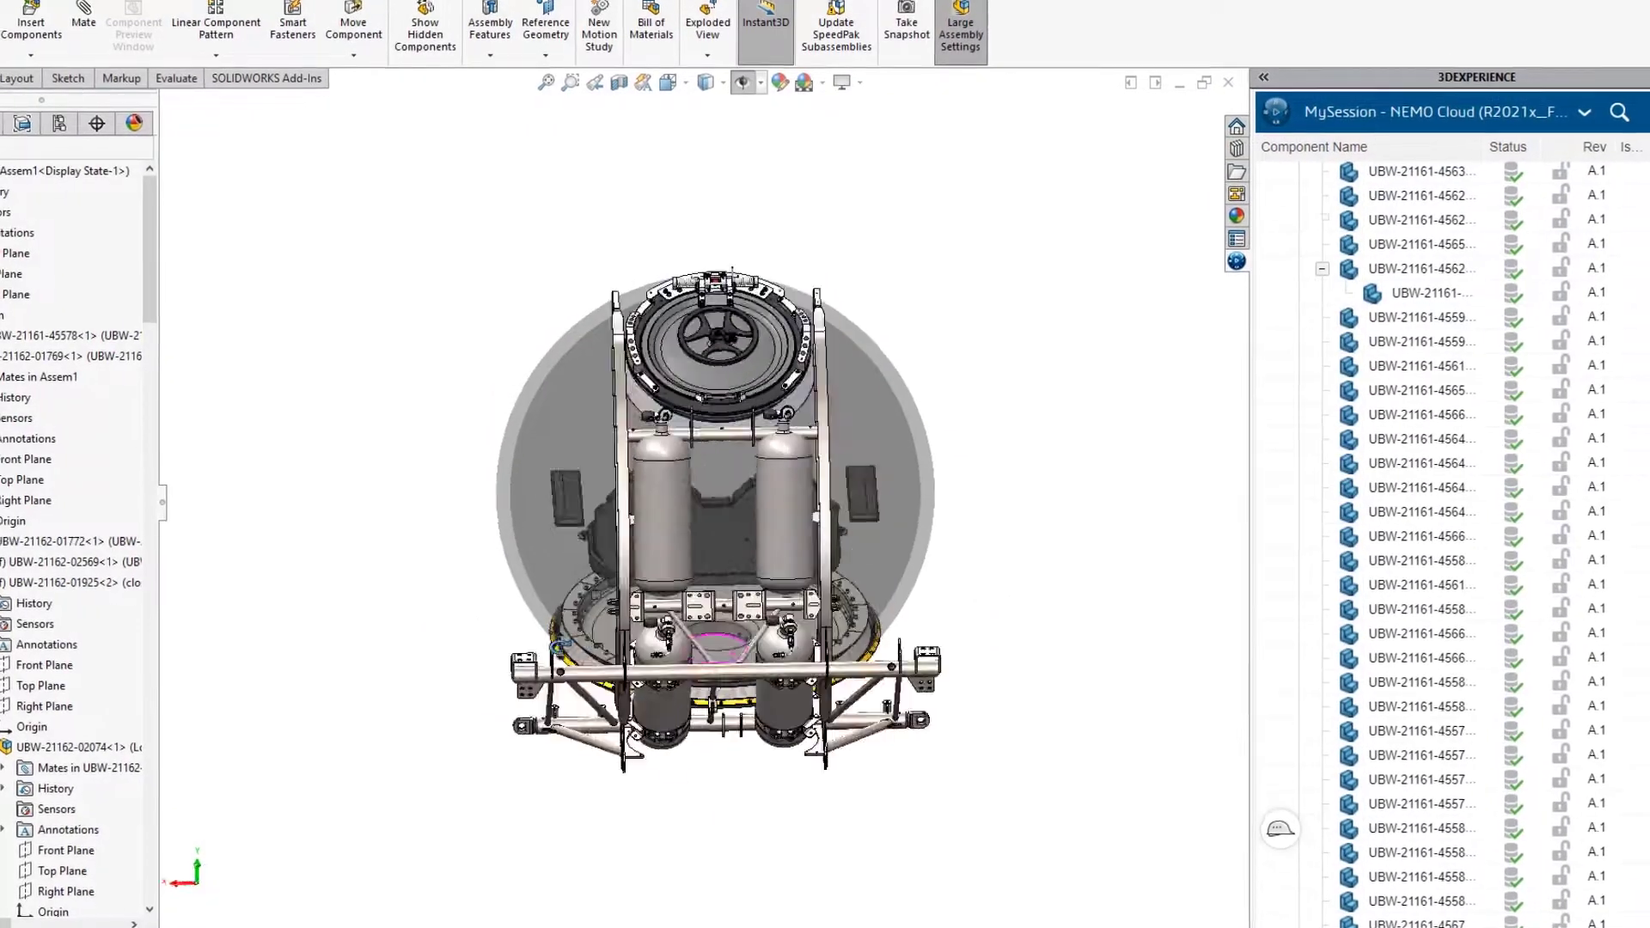
{"action": "middle_click_drag", "start_coordinate": [490, 643], "coordinate": [373, 646]}
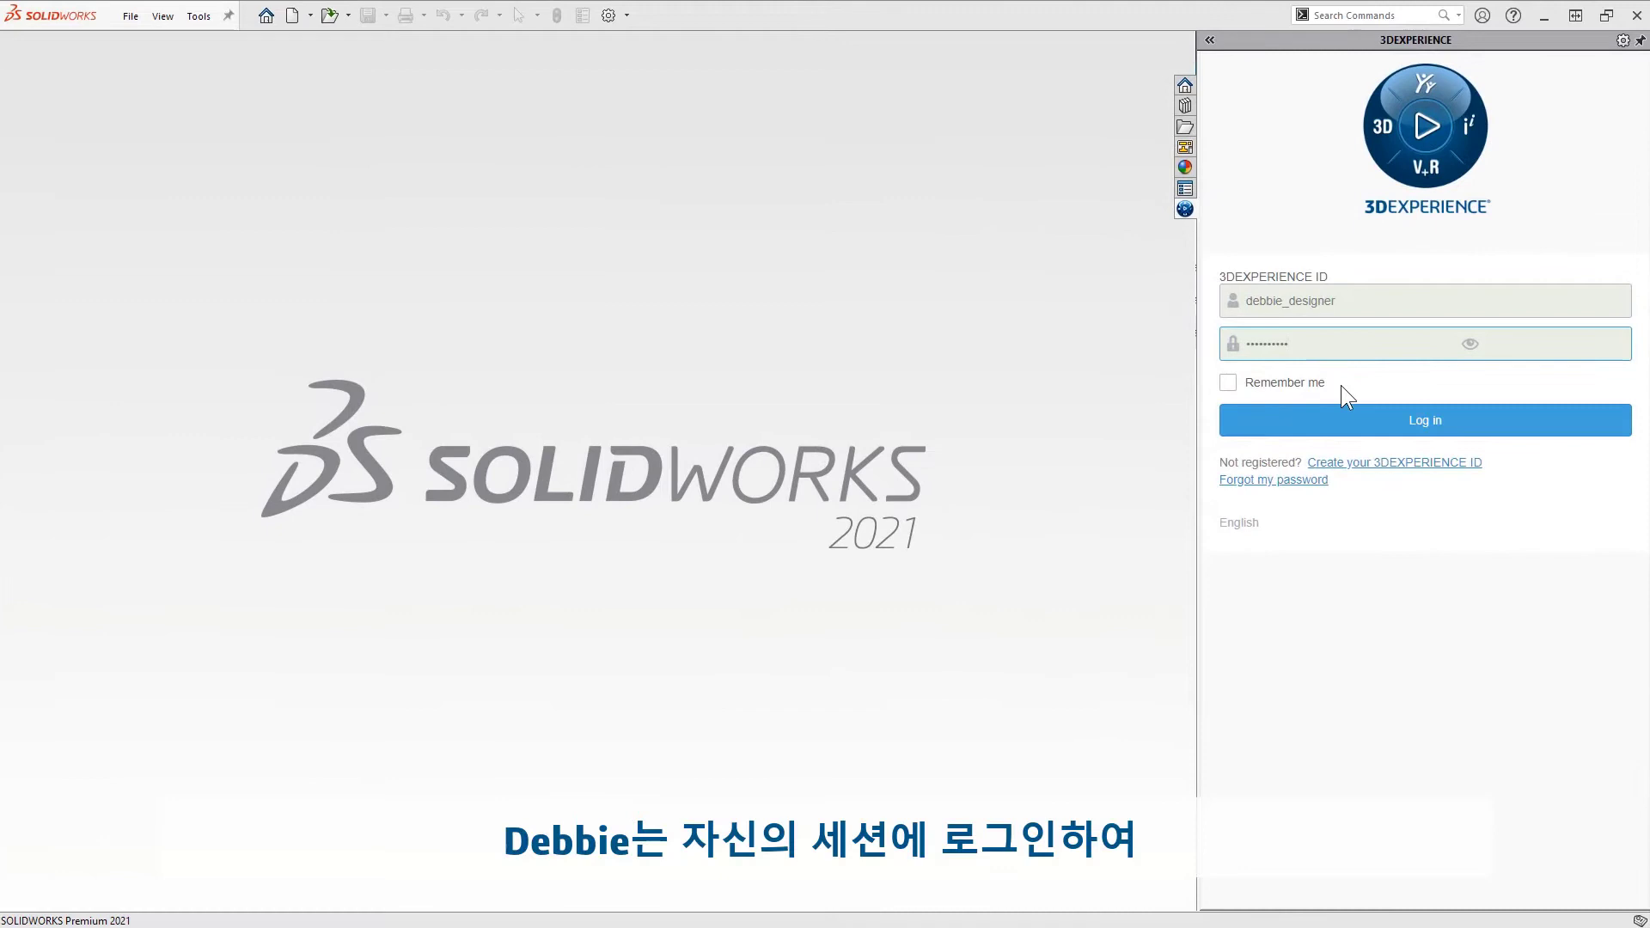
Log in to 3DEXPERIENCE and run a 3DSearch for 'wheel' showing all results.
{"action": "left_click", "coordinate": [1362, 433]}
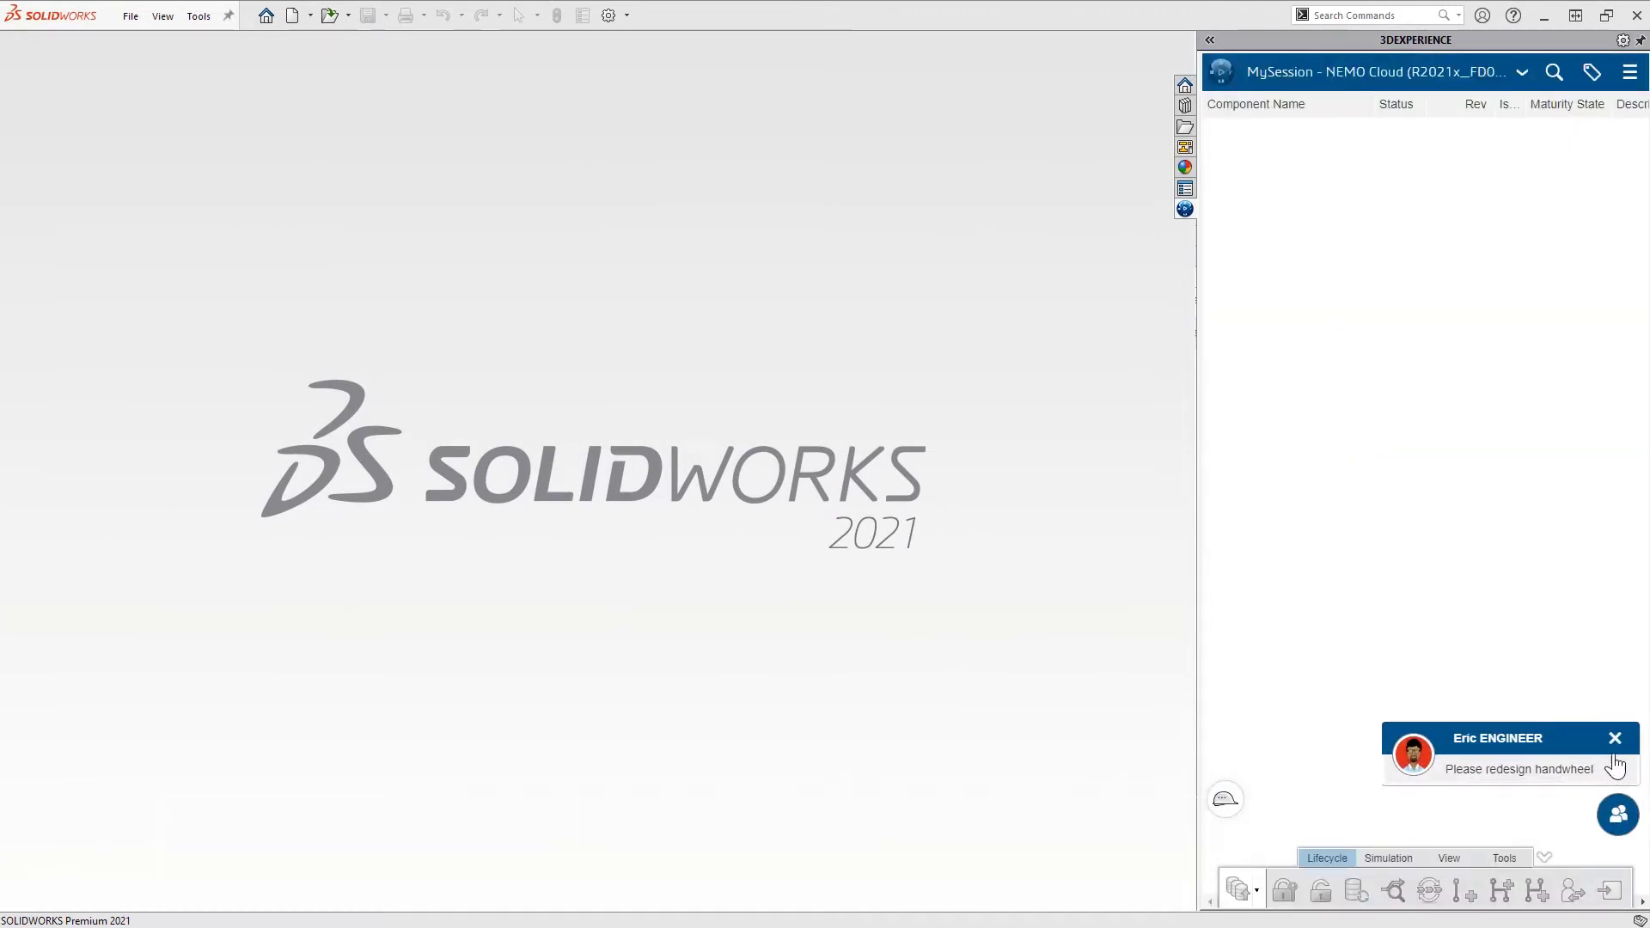
{"action": "left_click", "coordinate": [1615, 739]}
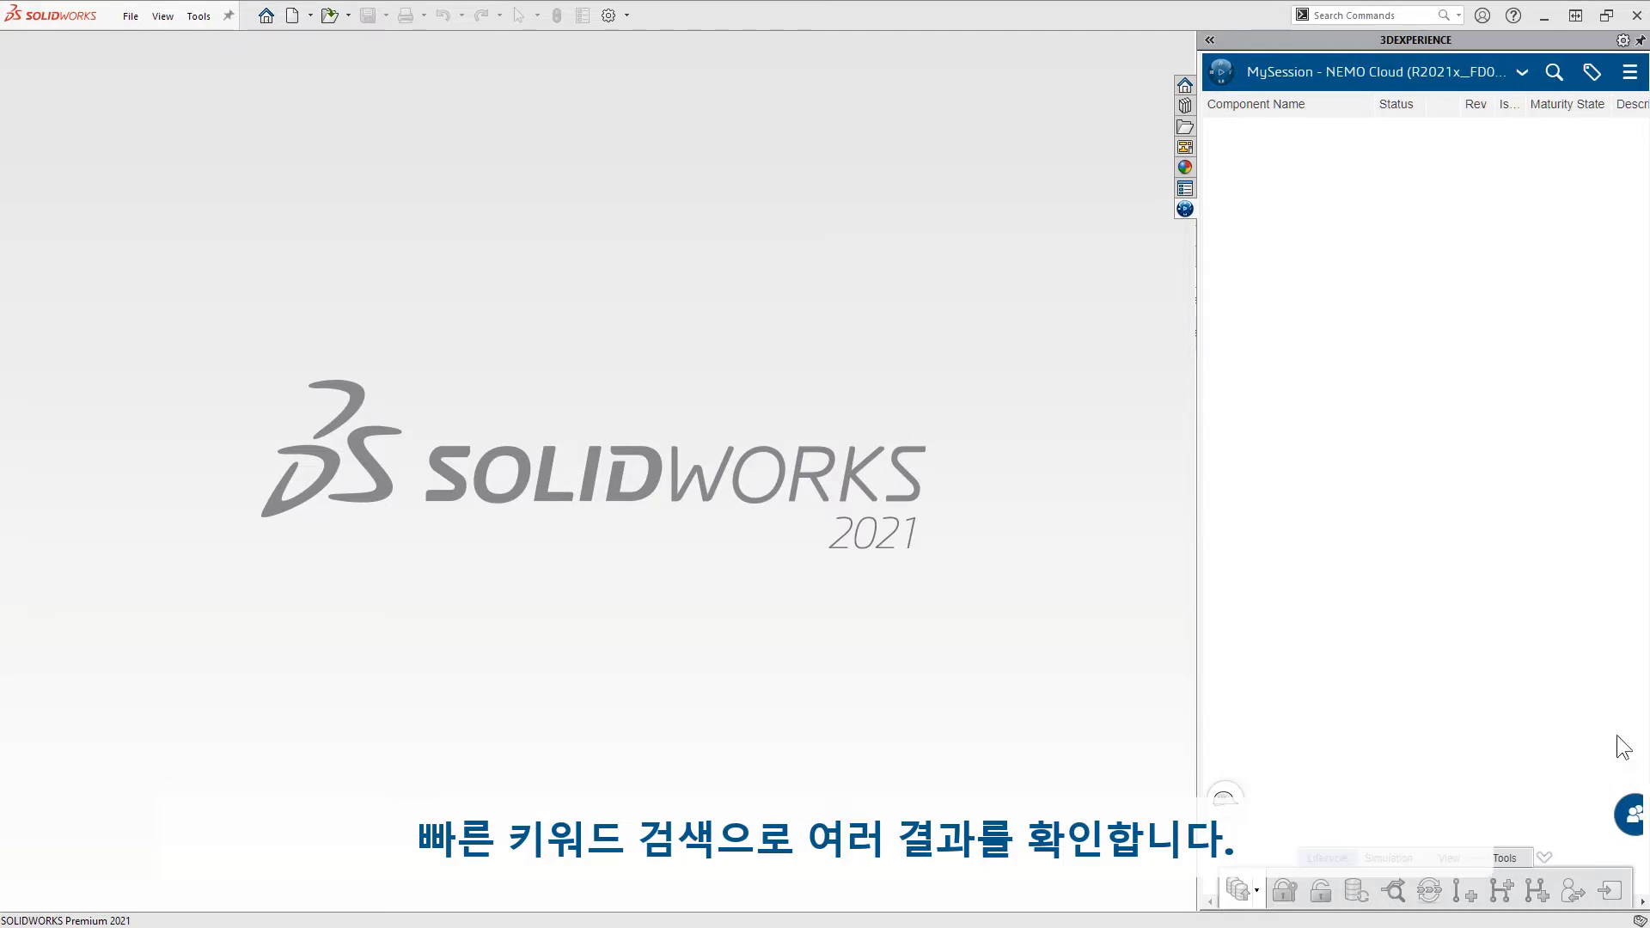
{"action": "left_click", "coordinate": [1554, 72]}
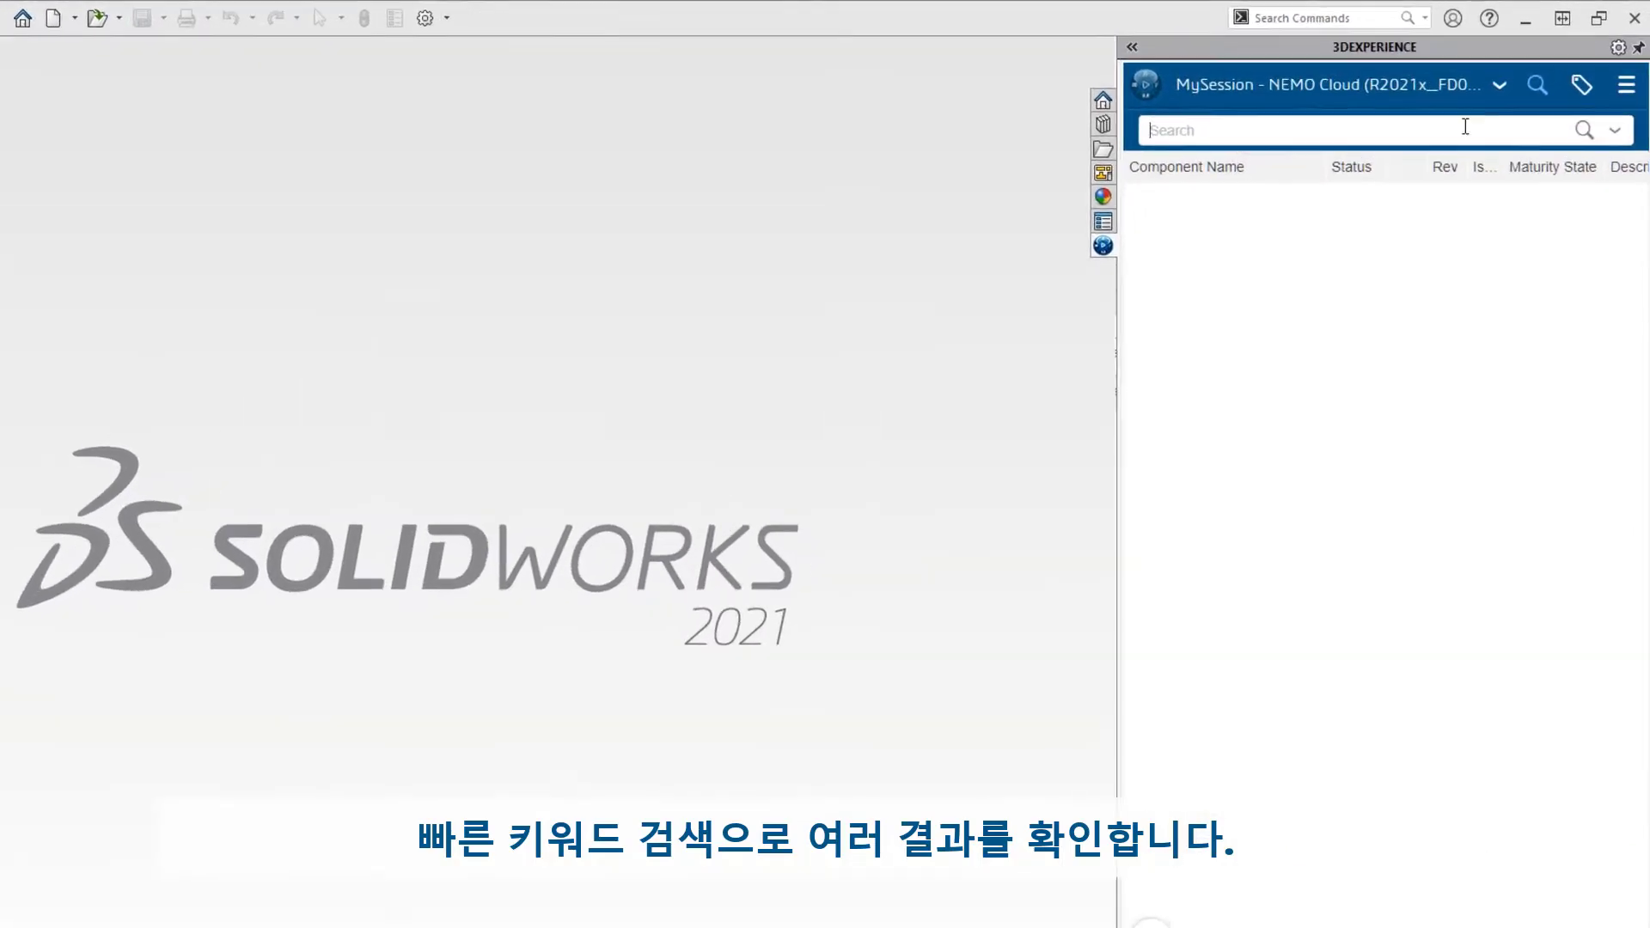
{"action": "type", "text": "wheel"}
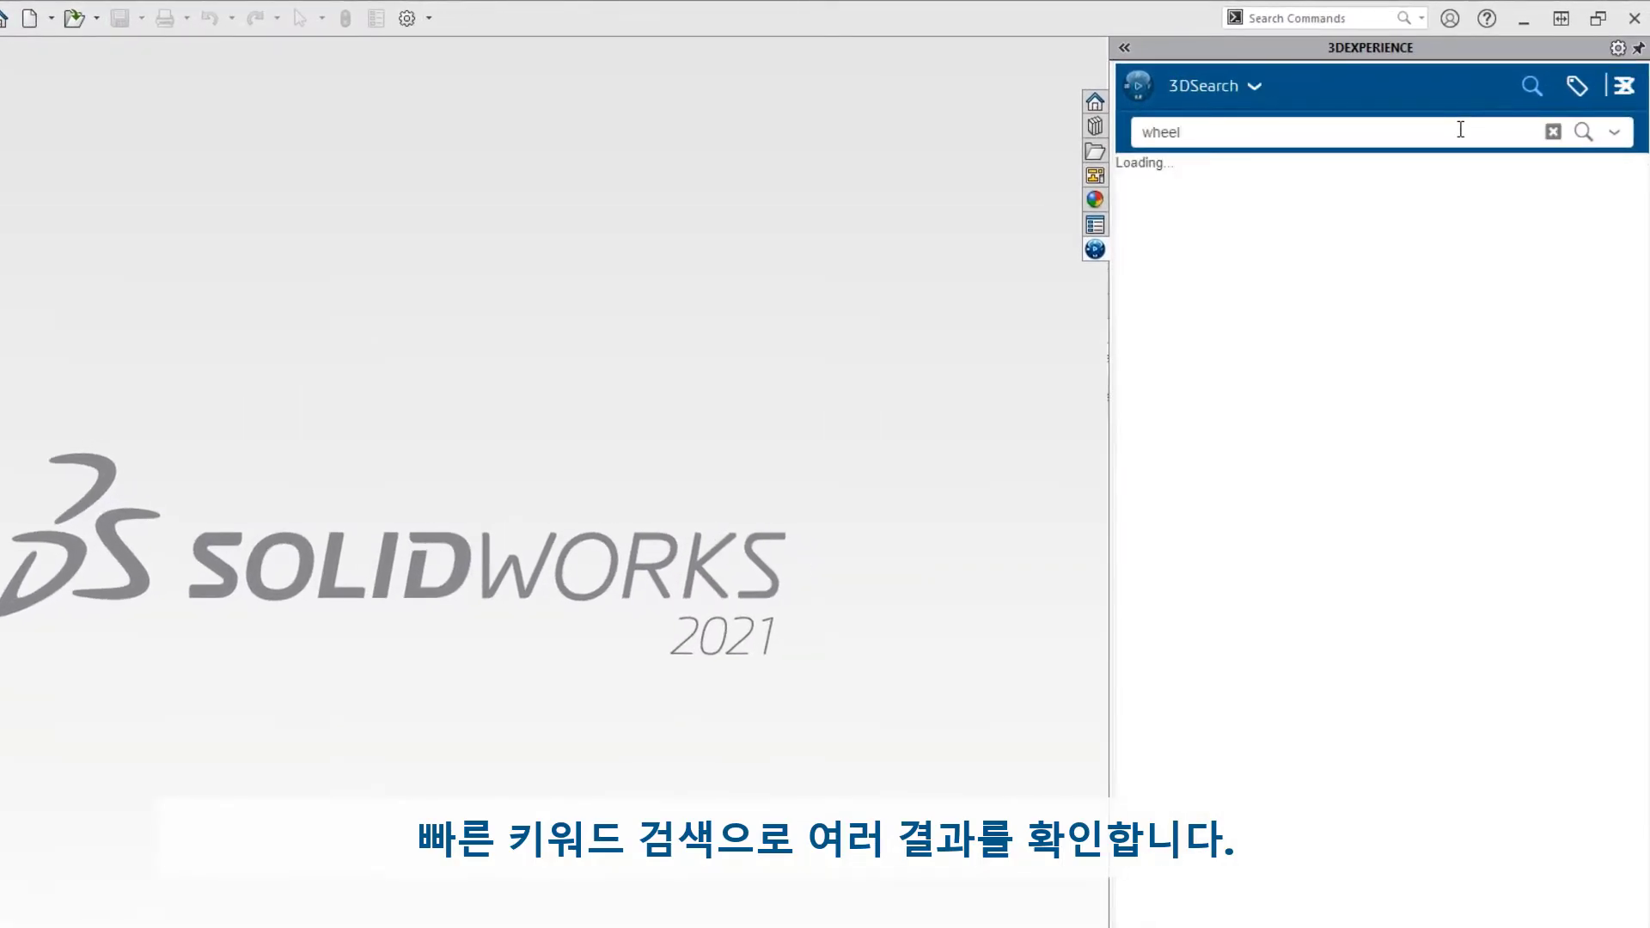
{"action": "left_click", "coordinate": [1126, 48]}
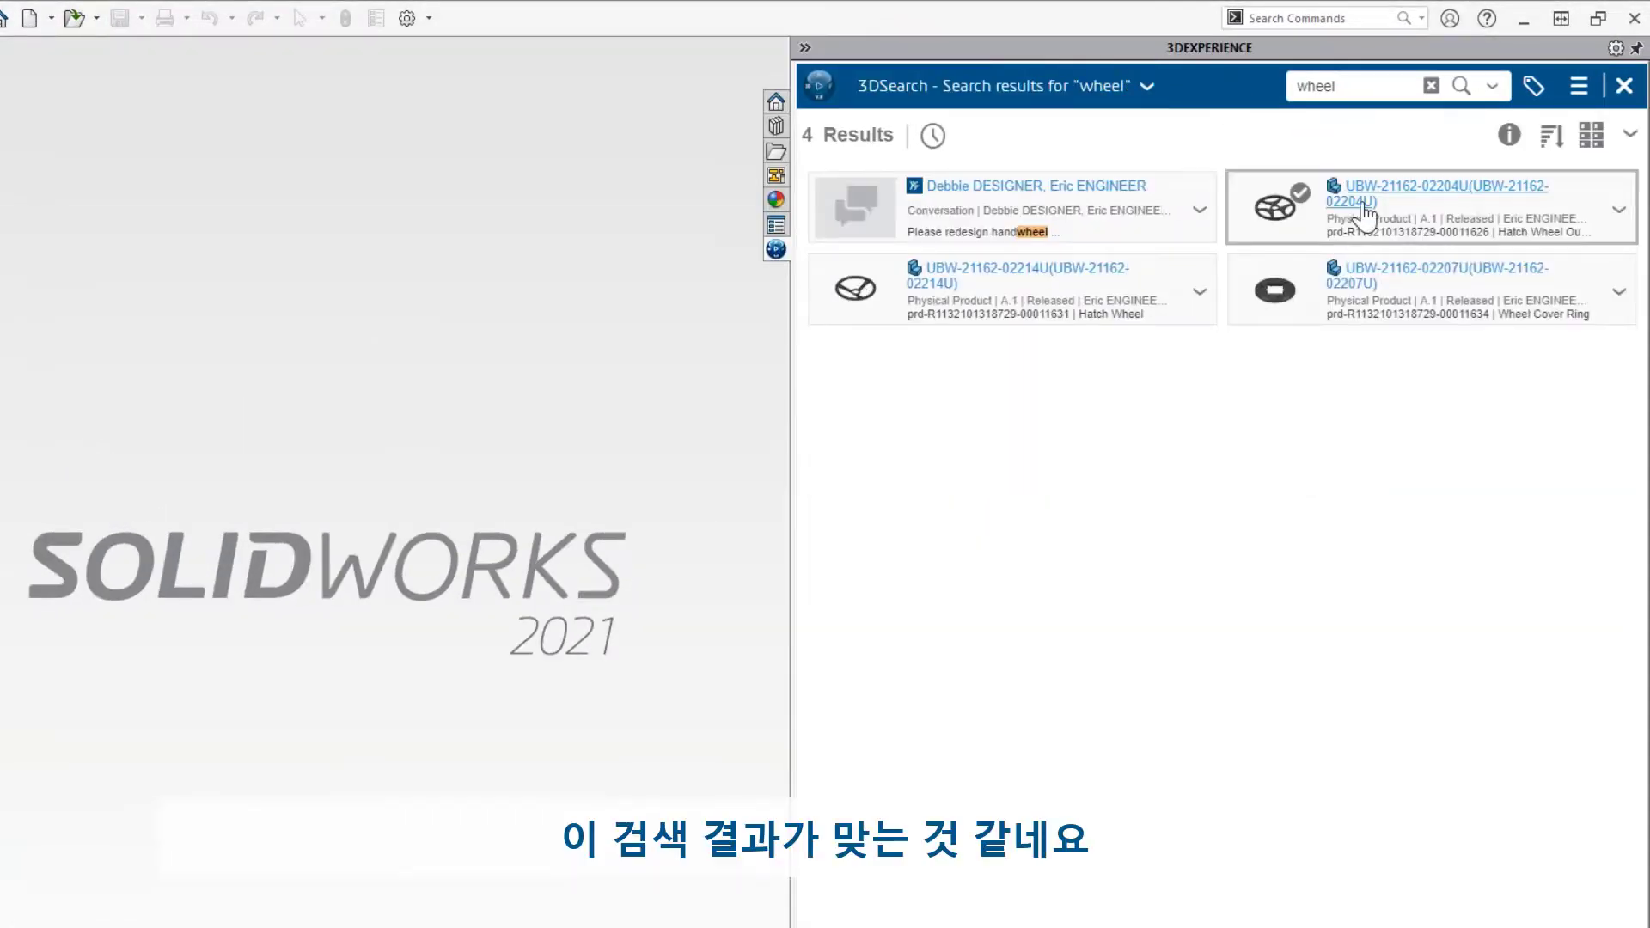
{"action": "left_click", "coordinate": [1365, 204]}
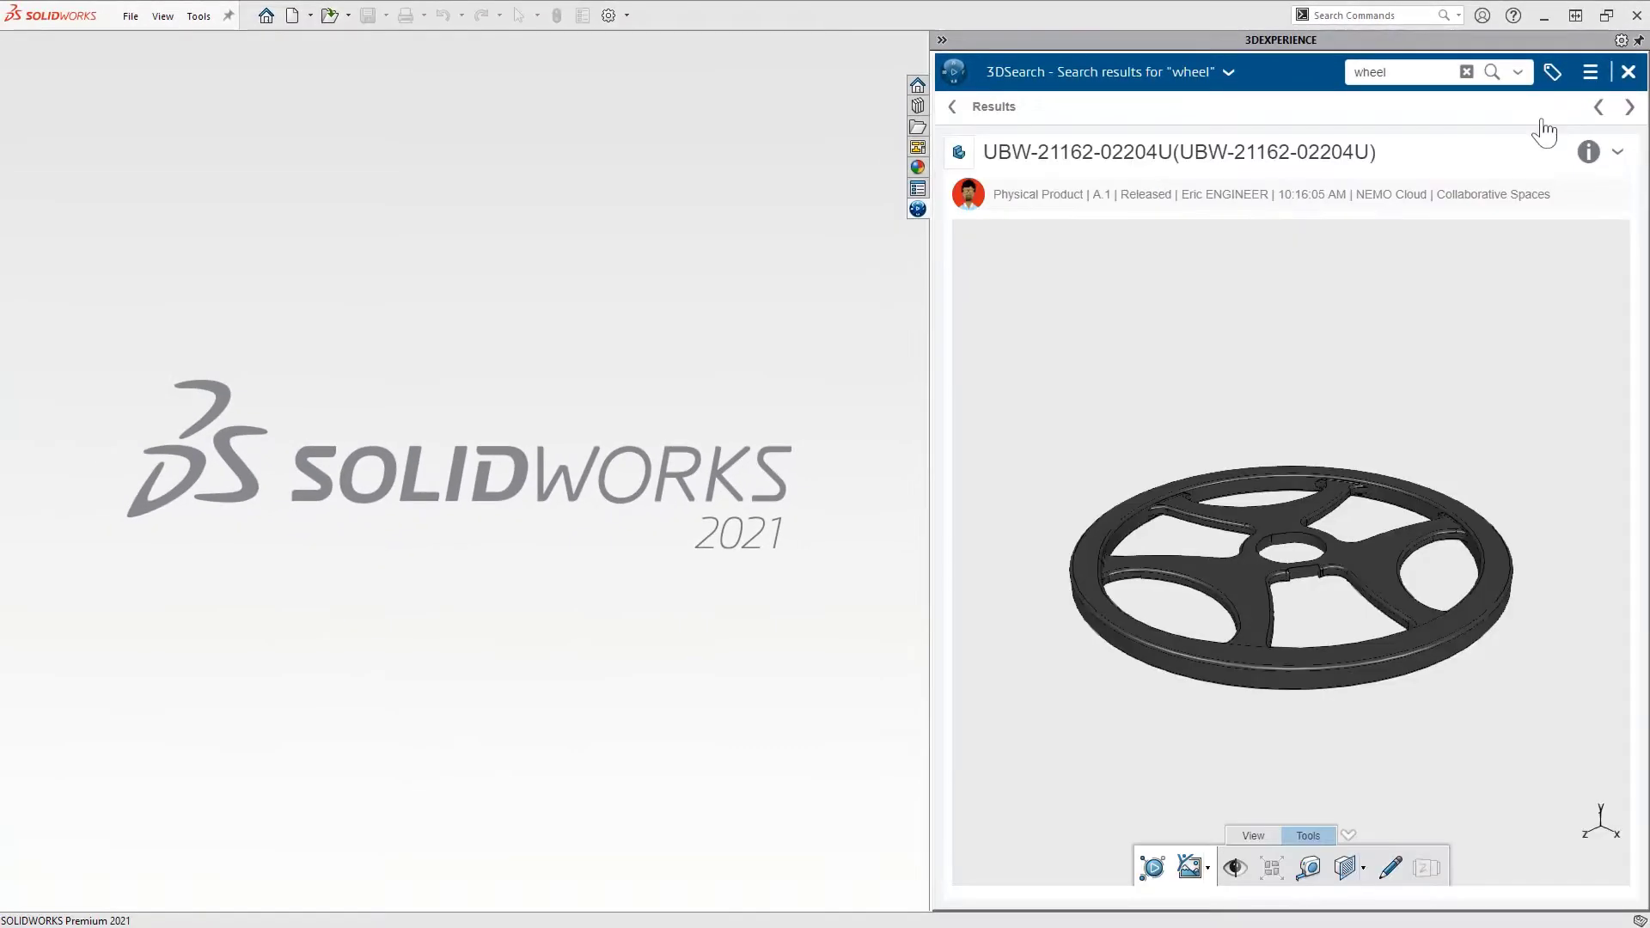
{"action": "left_click_drag", "start_coordinate": [1420, 452], "coordinate": [1131, 629]}
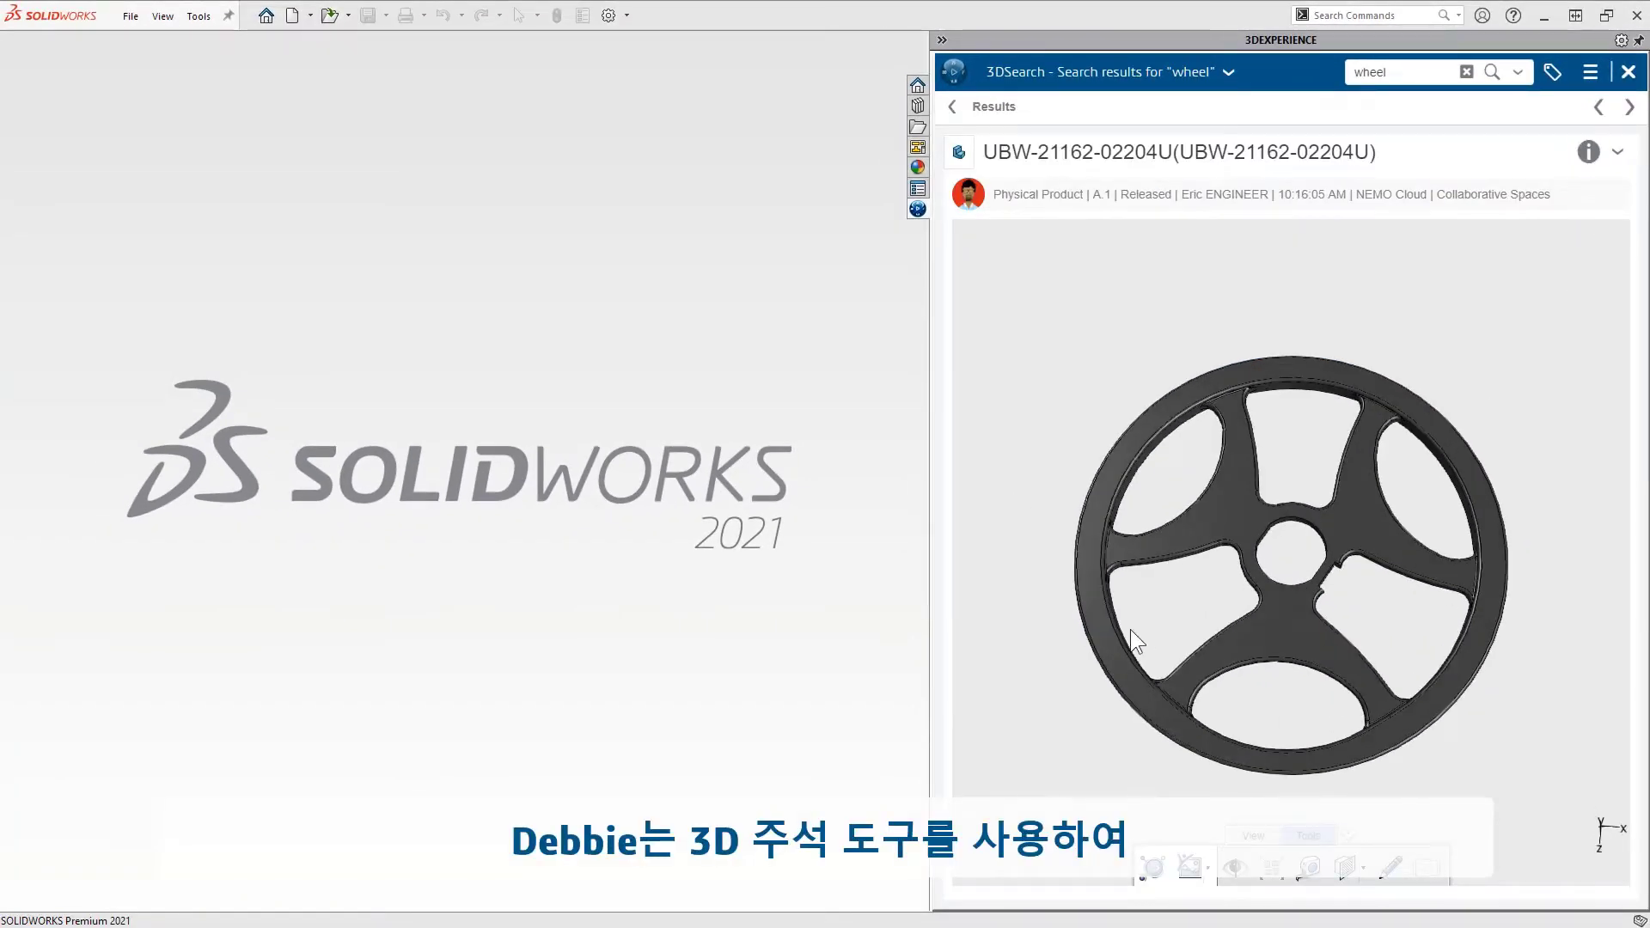
{"action": "left_click", "coordinate": [1393, 869]}
{"action": "left_click_drag", "start_coordinate": [1248, 678], "coordinate": [1250, 679]}
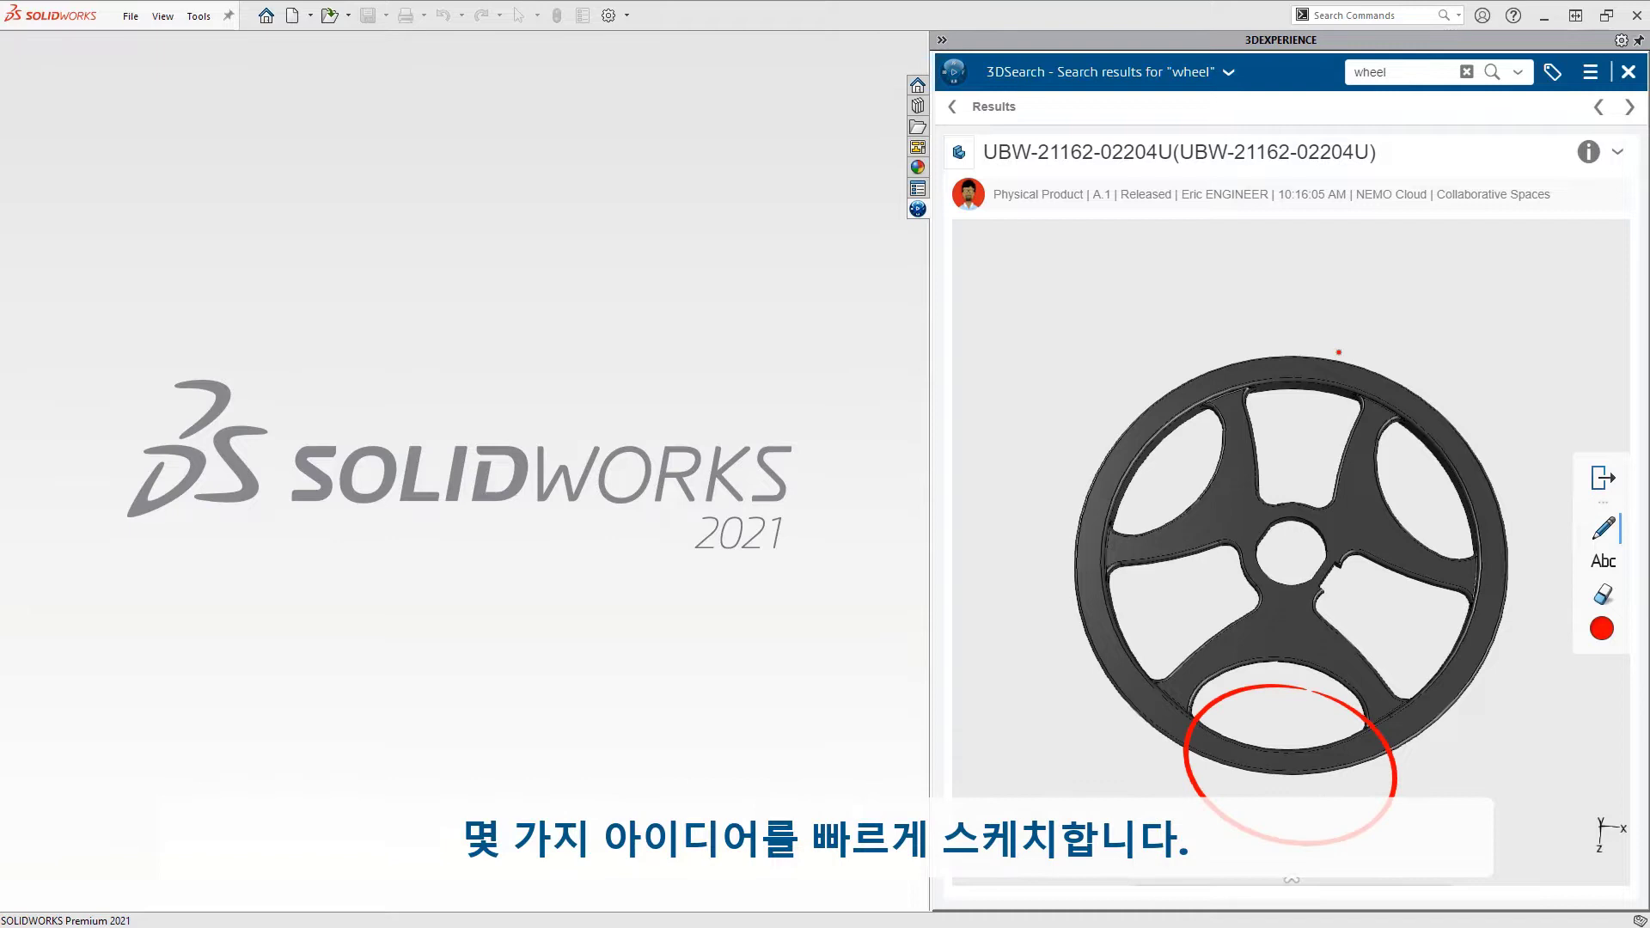
{"action": "left_click_drag", "start_coordinate": [1325, 449], "coordinate": [1298, 448]}
{"action": "left_click_drag", "start_coordinate": [1270, 744], "coordinate": [1313, 791]}
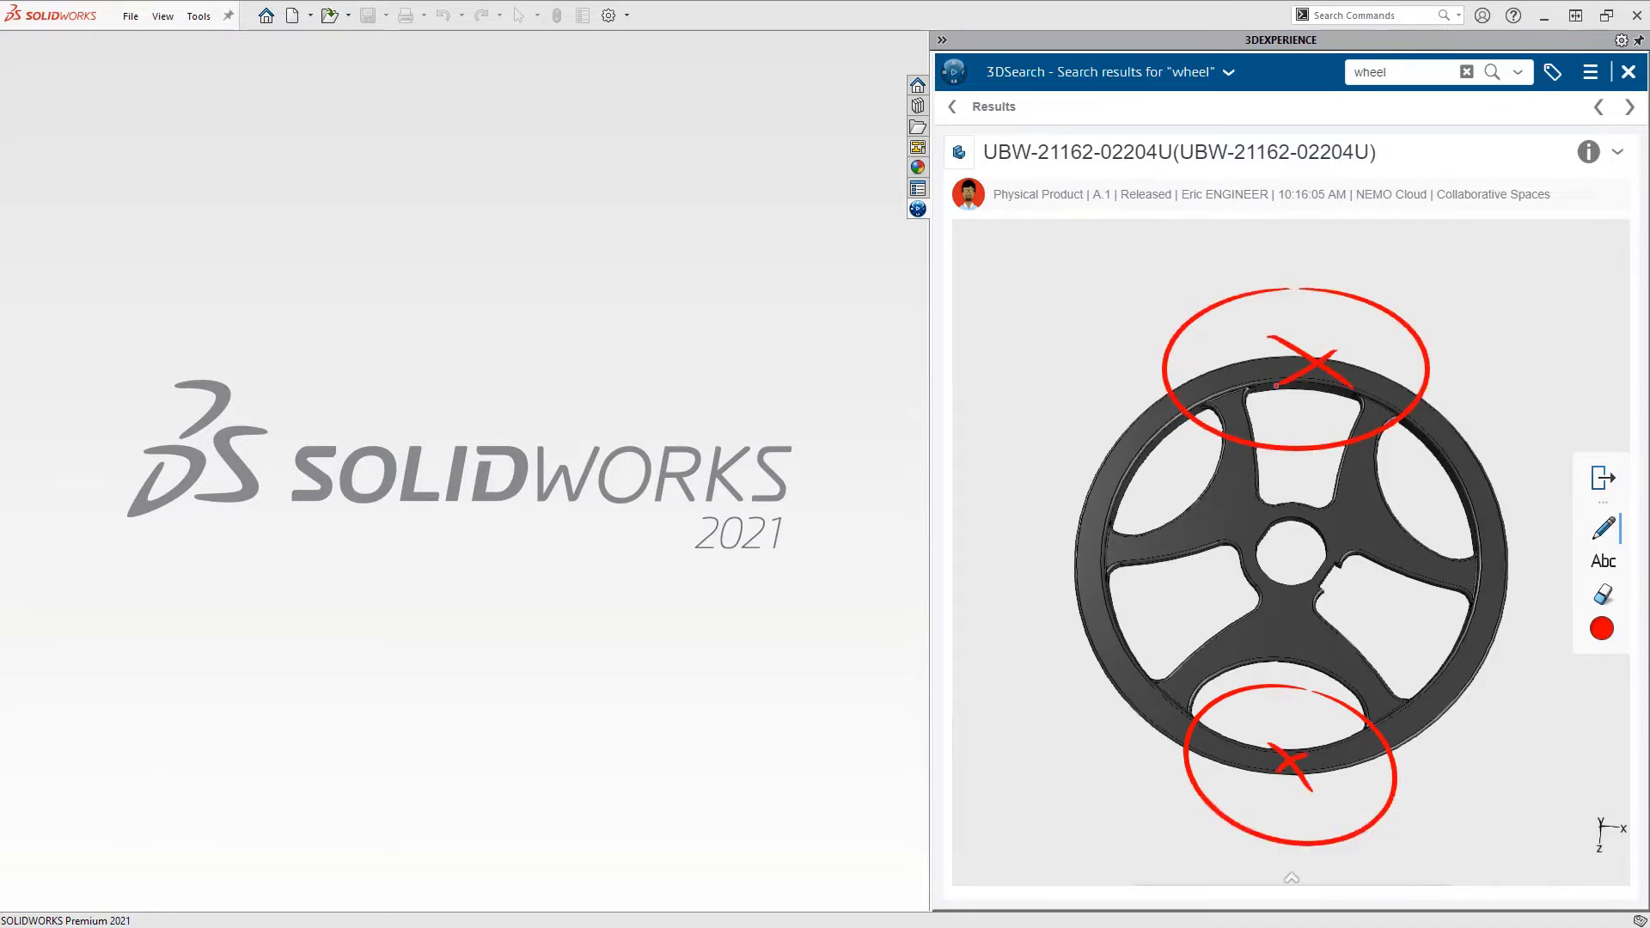
Switch the markup colour to green and sketch strokes across the spokes.
{"action": "left_click", "coordinate": [1602, 628]}
{"action": "left_click", "coordinate": [1544, 576]}
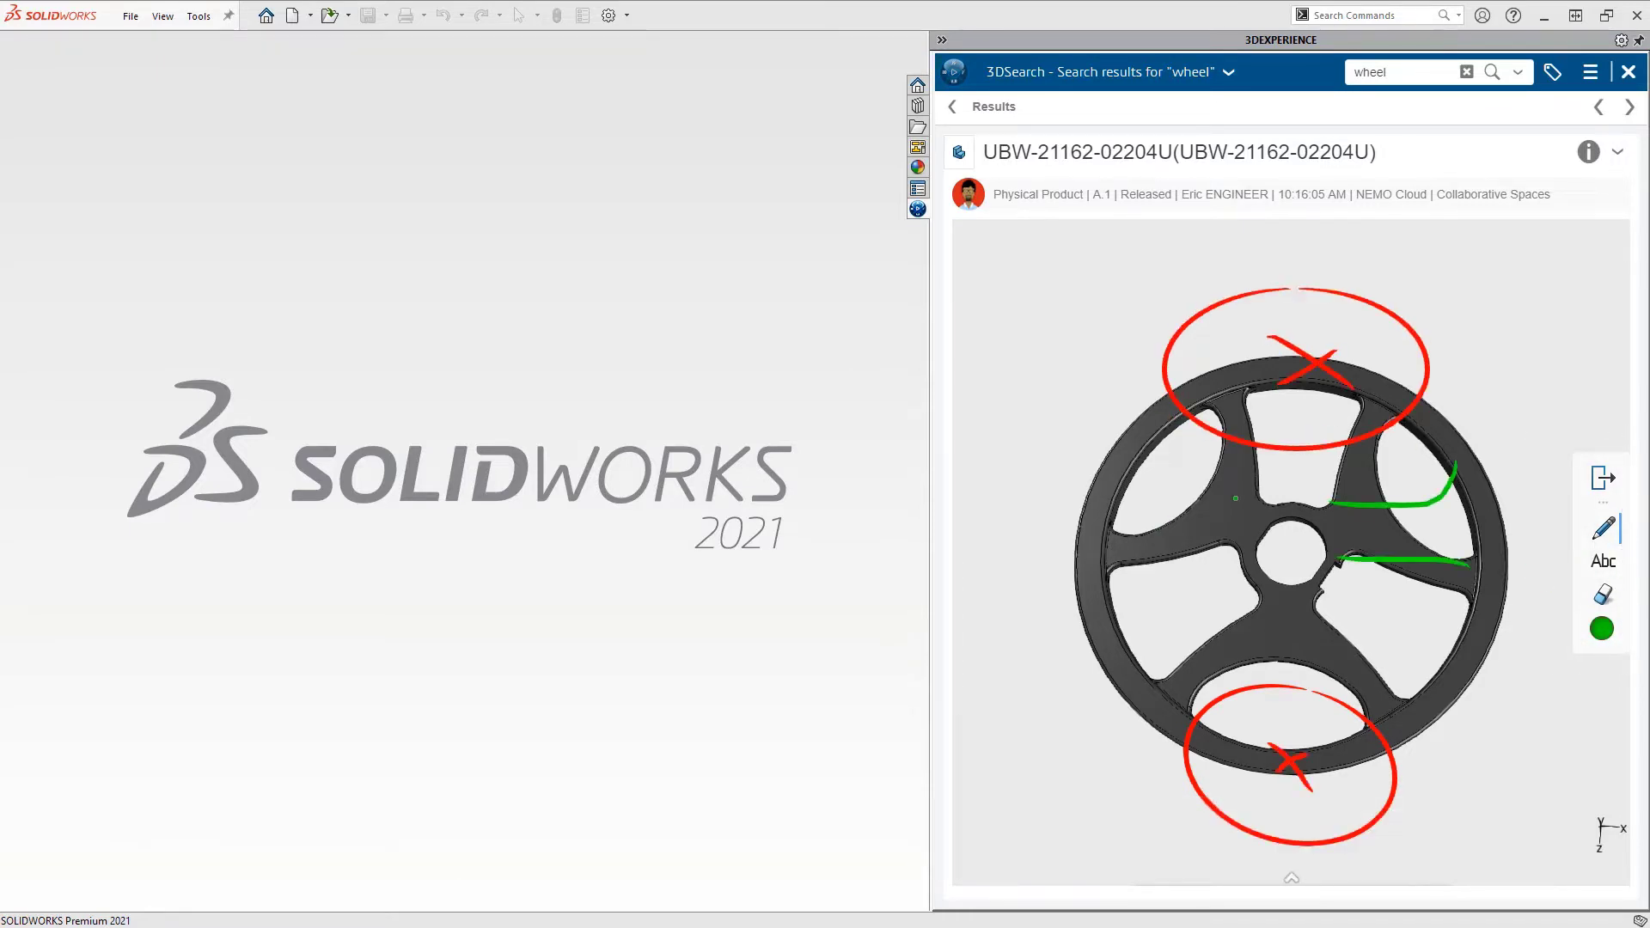
{"action": "left_click_drag", "start_coordinate": [1418, 528], "coordinate": [1458, 519]}
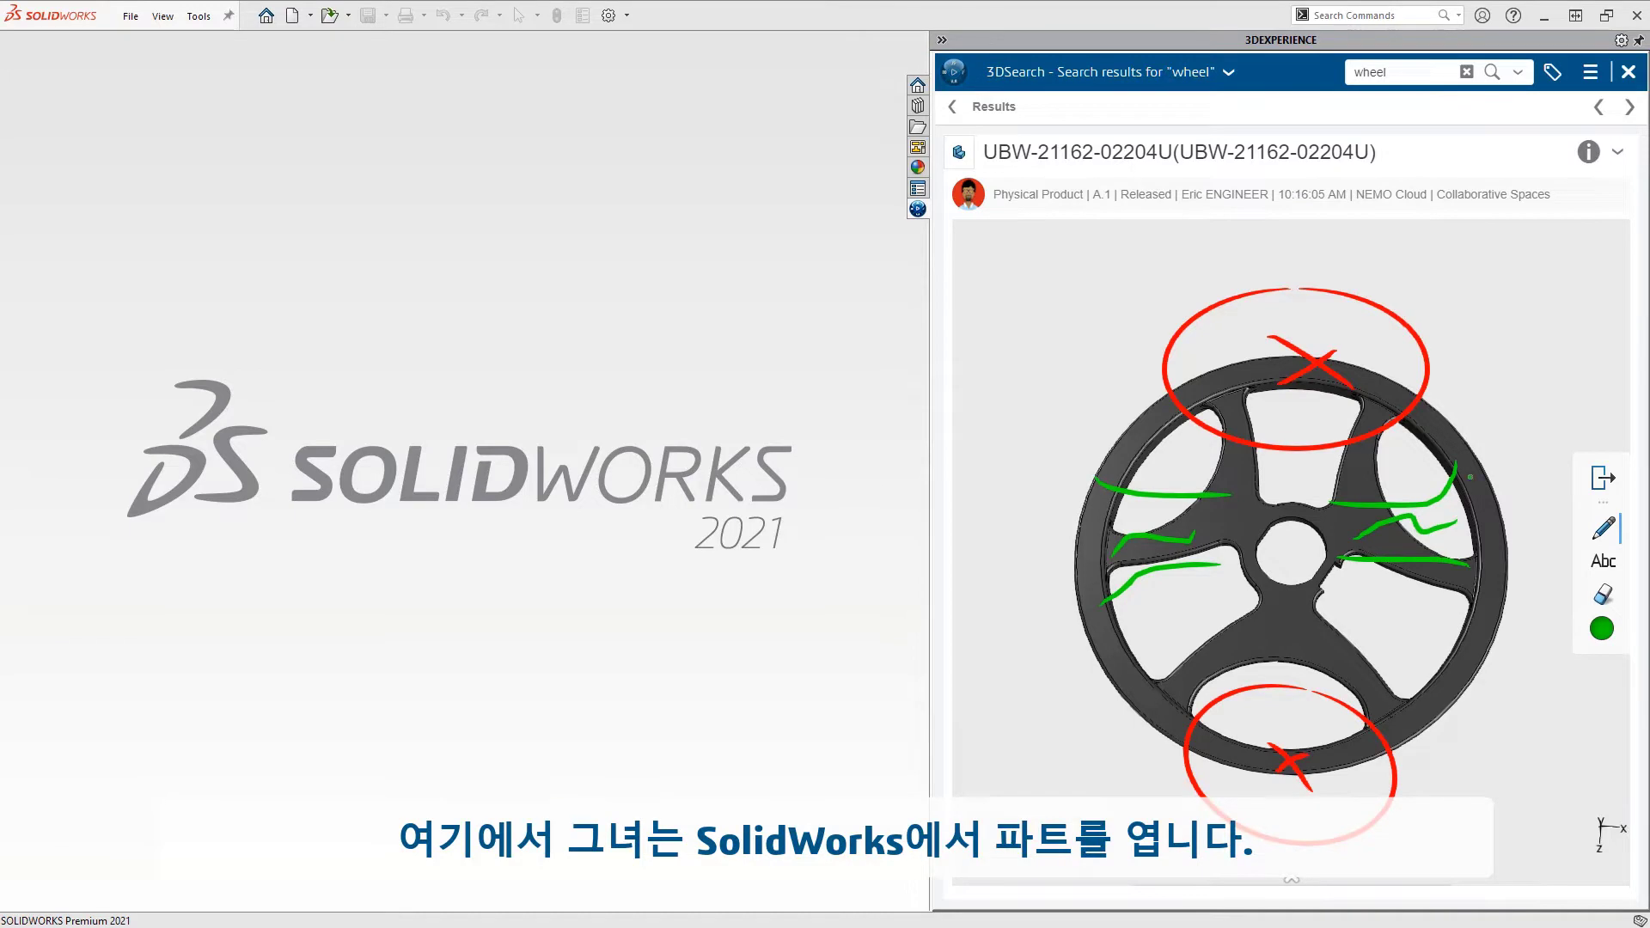
{"action": "left_click", "coordinate": [1618, 155]}
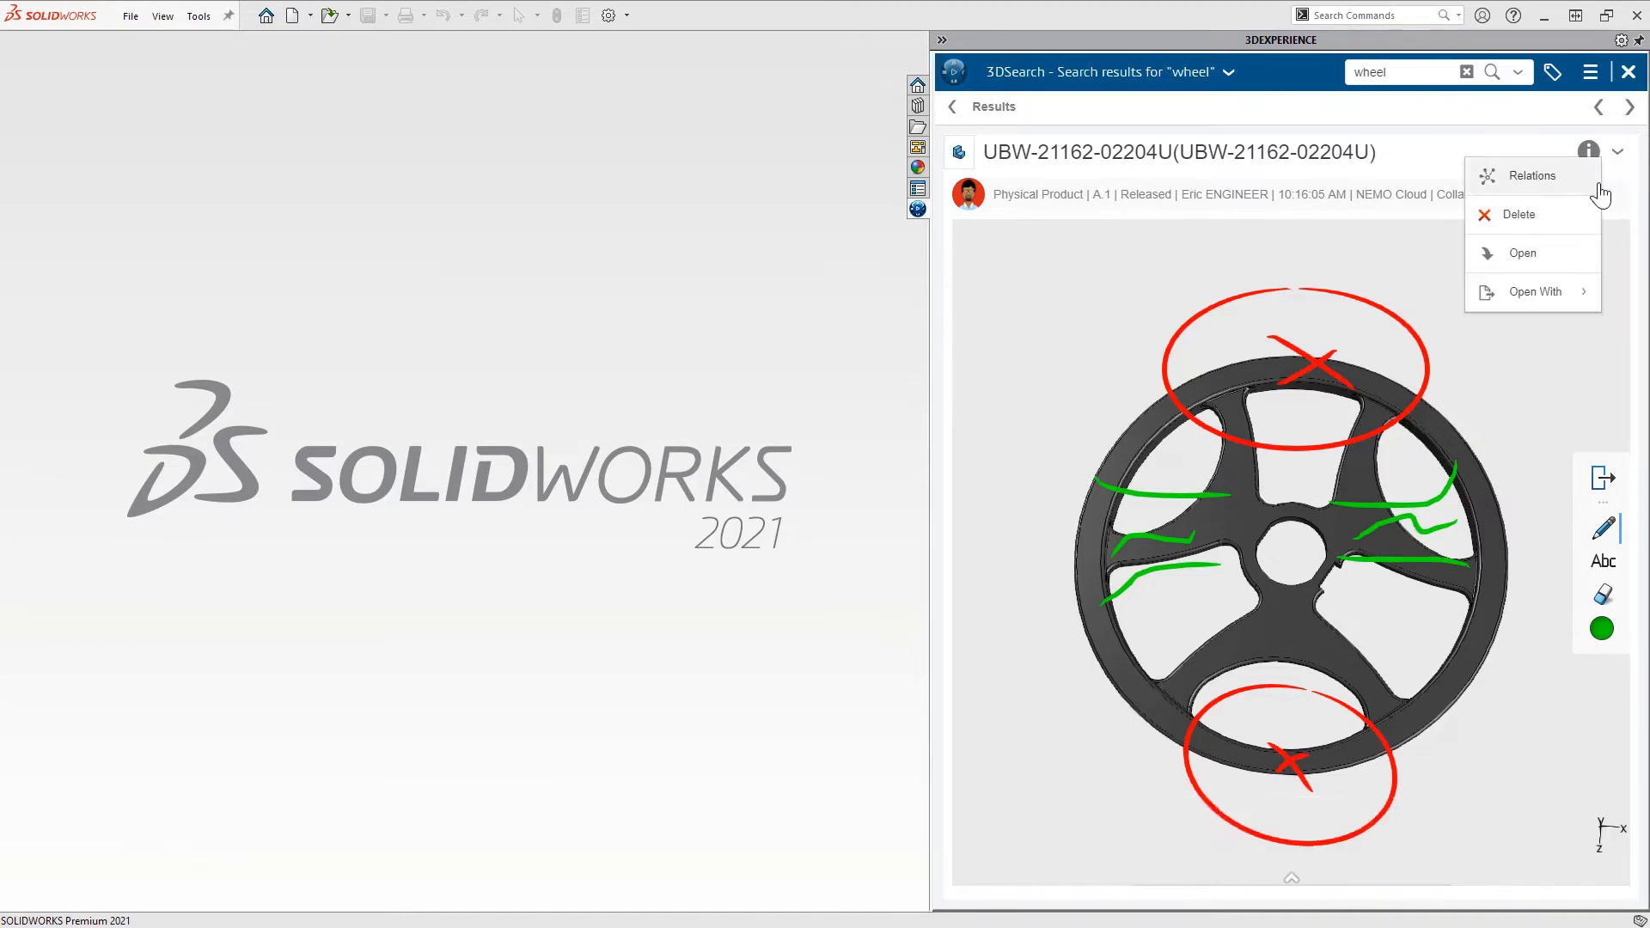
Open the wheel part and select the hatch wheel component in MySession.
{"action": "left_click", "coordinate": [1562, 258]}
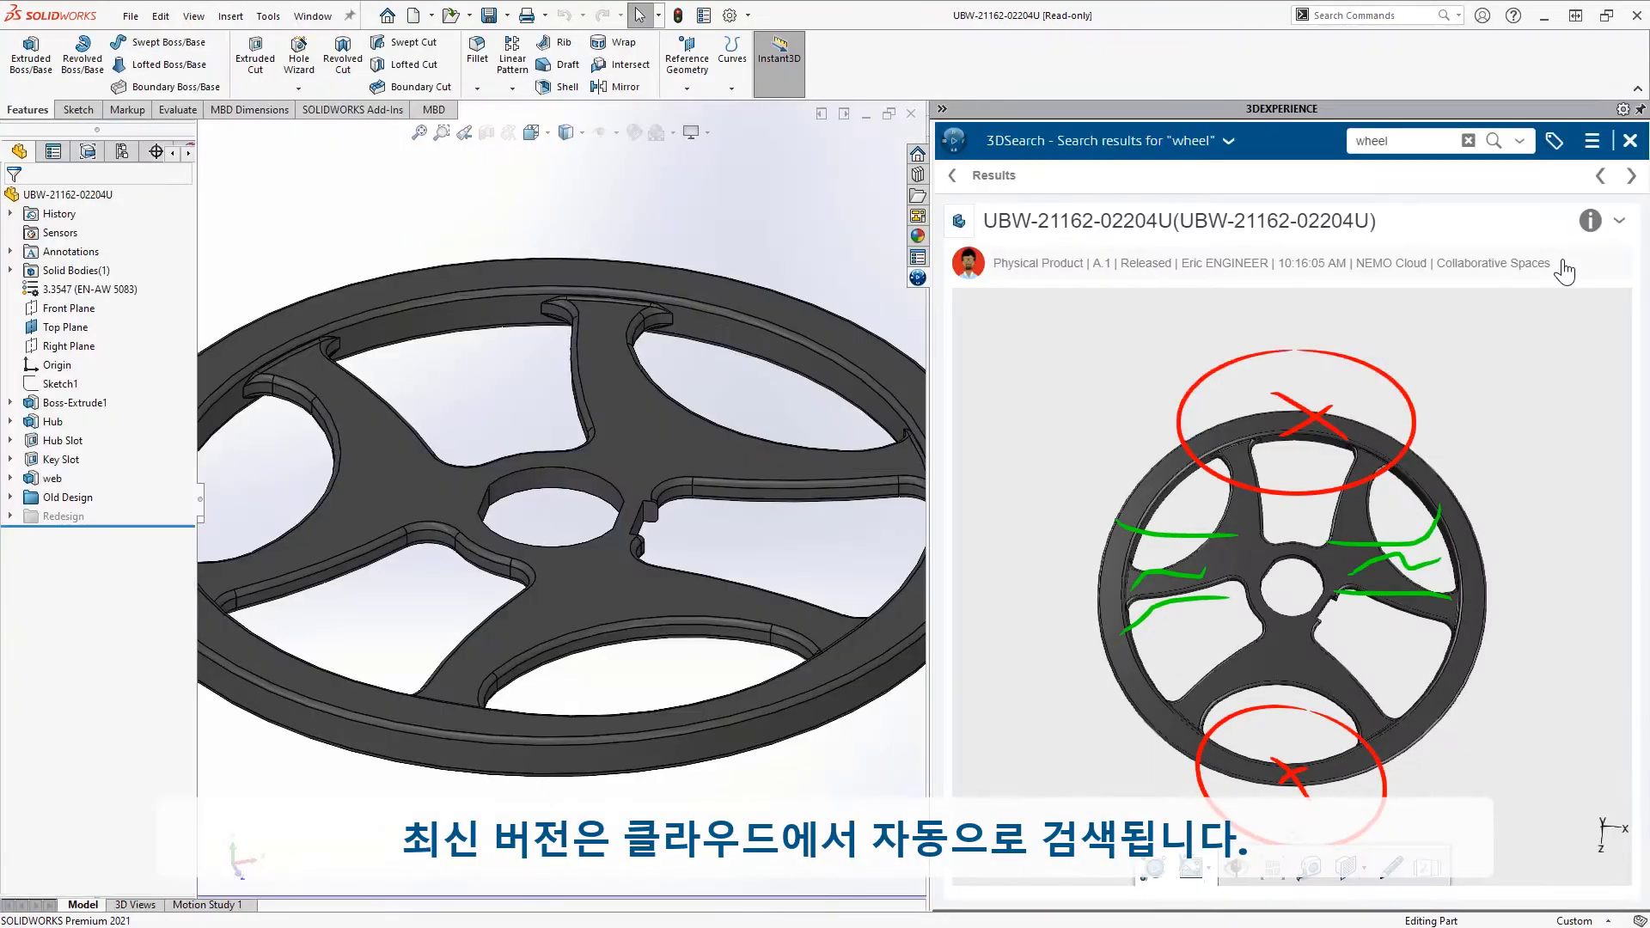
{"action": "left_click", "coordinate": [1229, 140]}
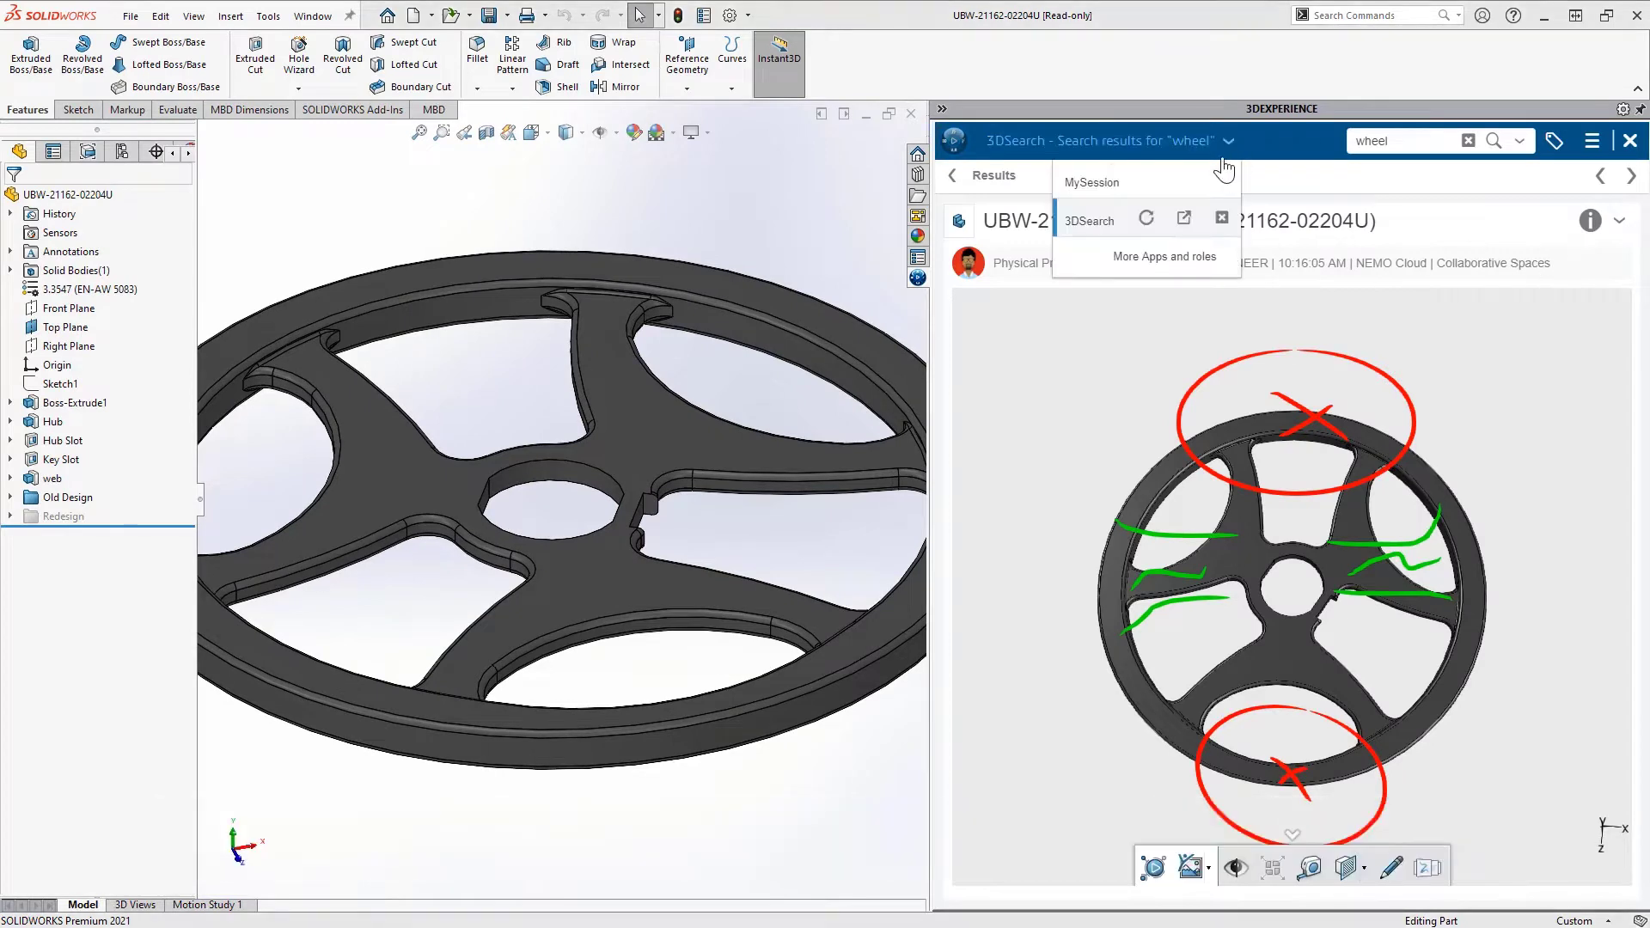
{"action": "left_click", "coordinate": [1202, 182]}
{"action": "left_click", "coordinate": [1035, 201]}
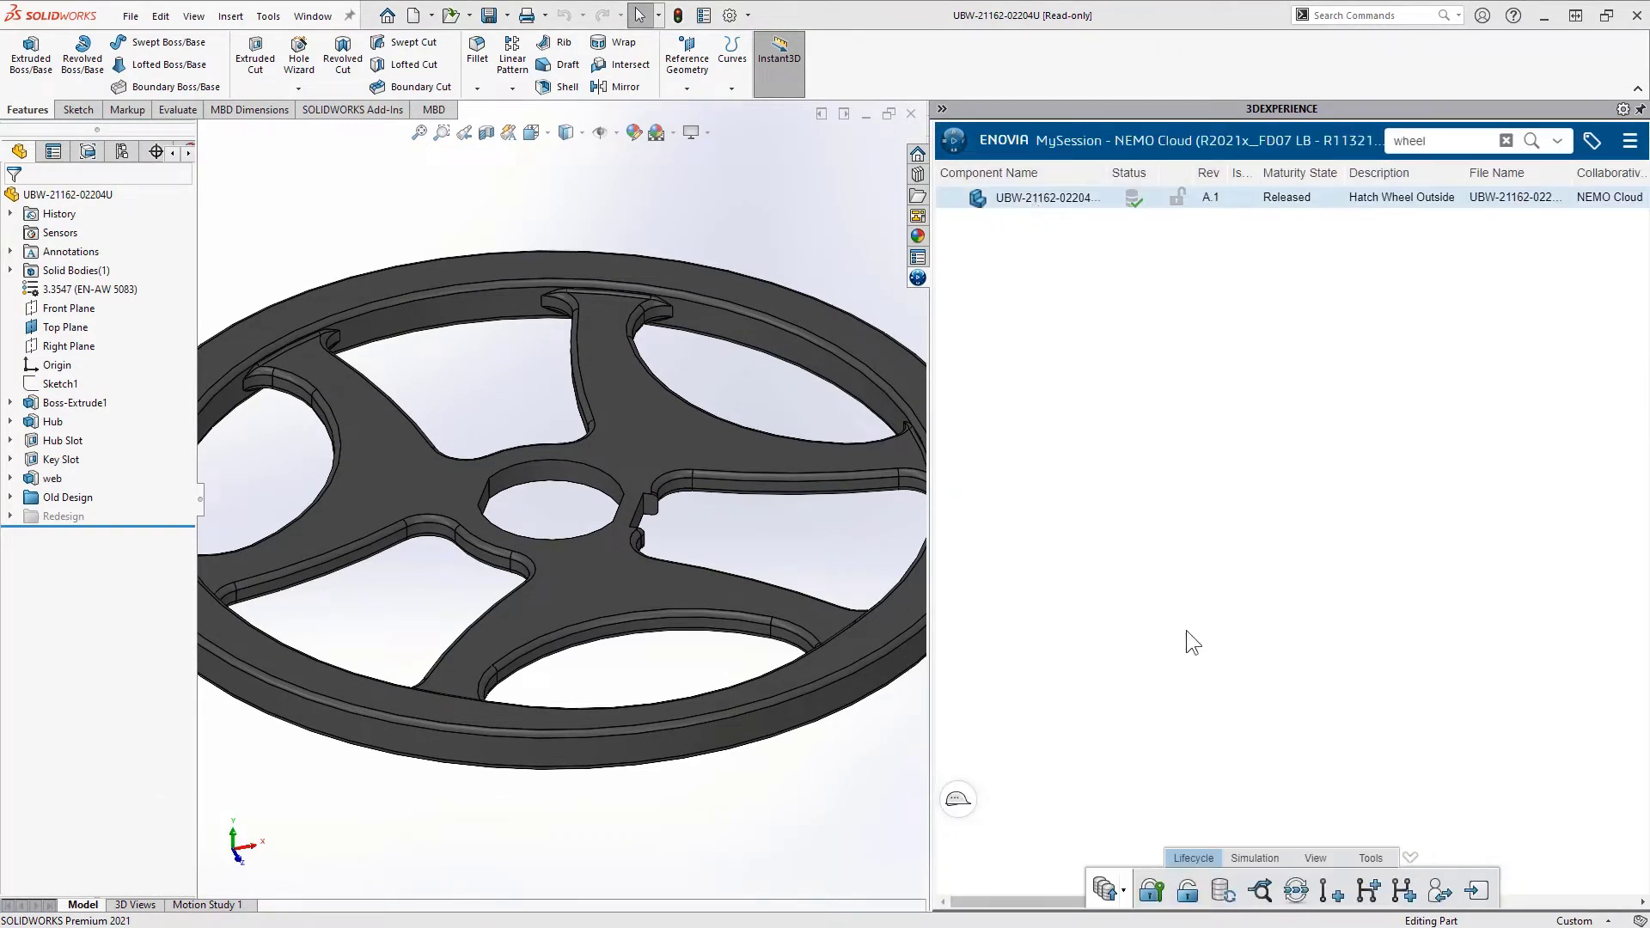
{"action": "left_click", "coordinate": [1371, 858]}
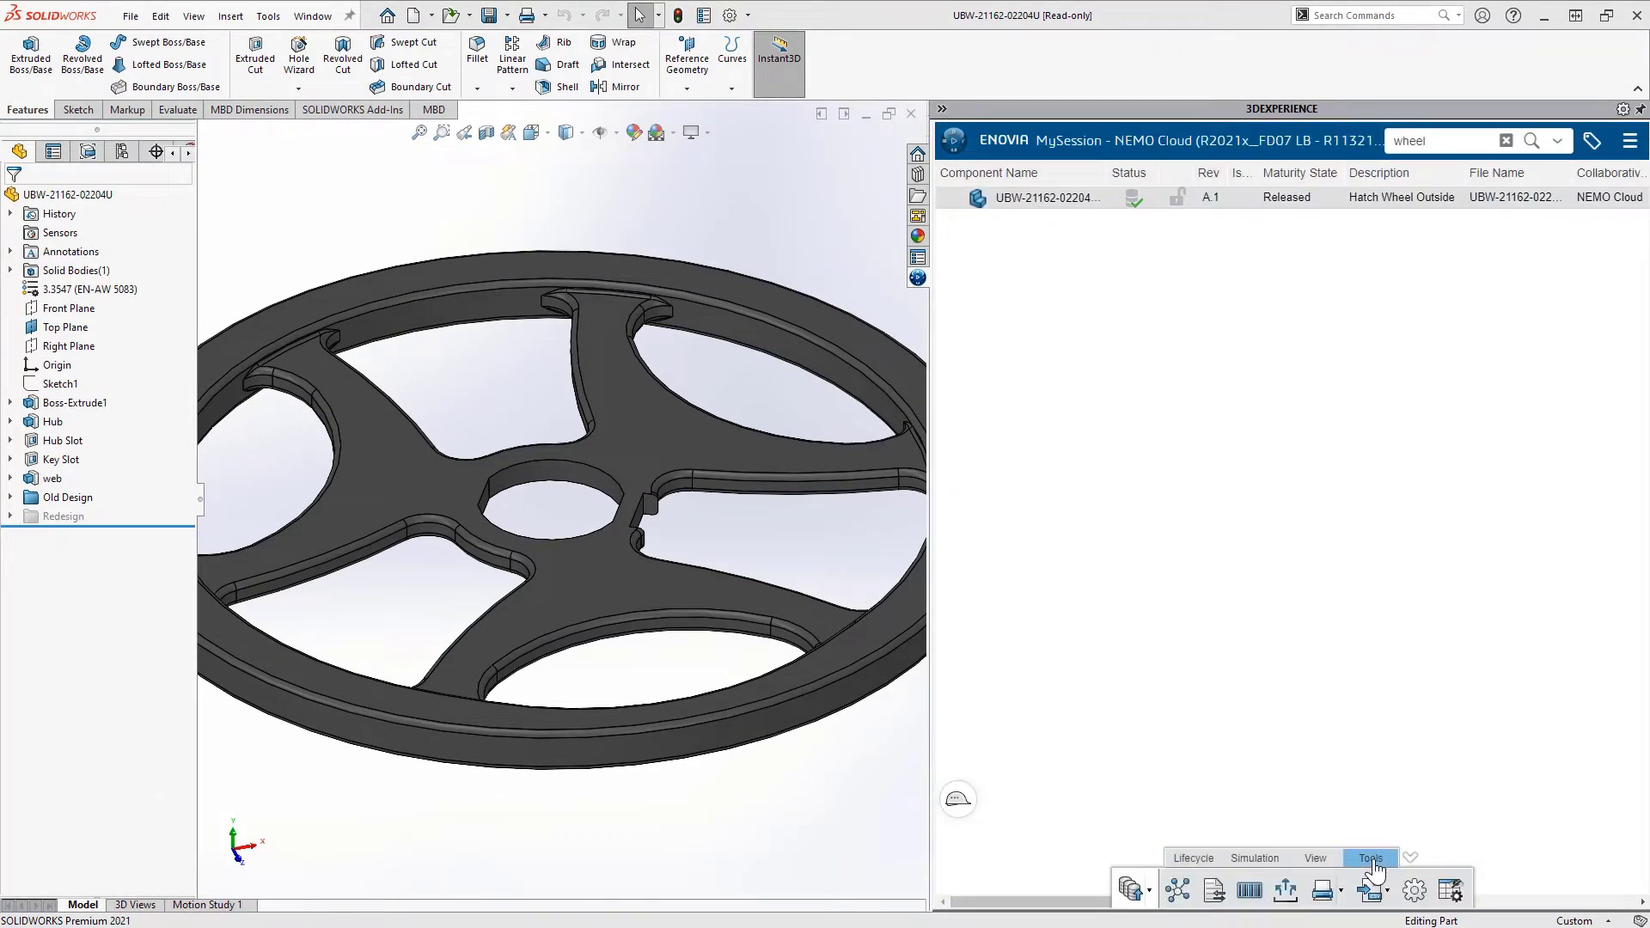
{"action": "left_click", "coordinate": [1180, 894]}
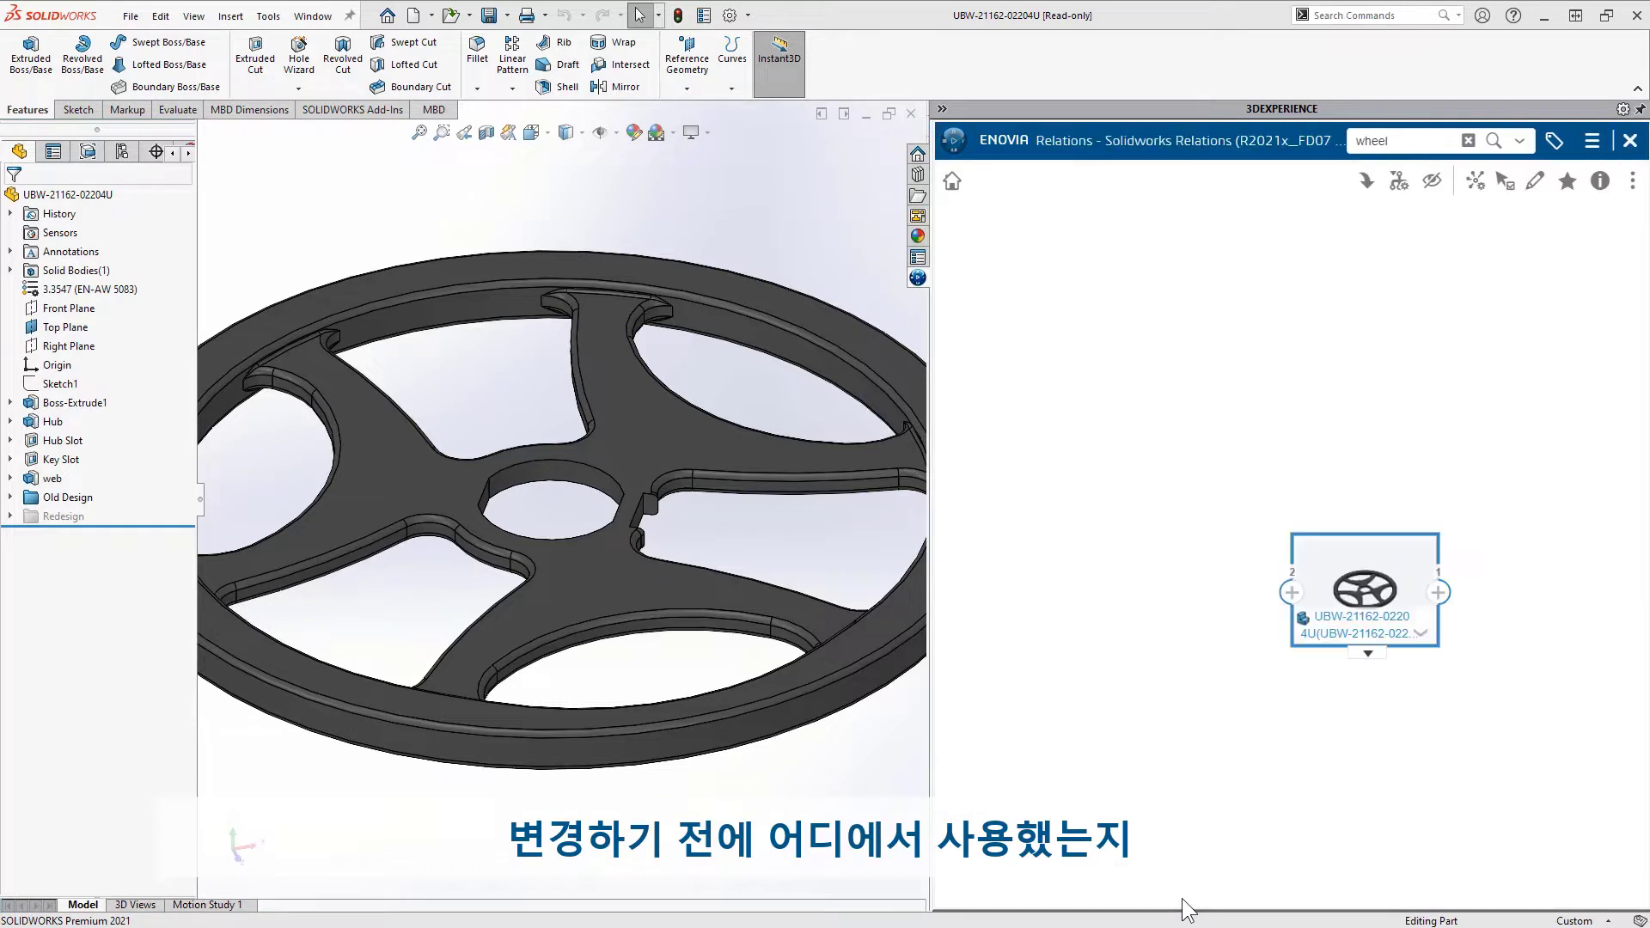
{"action": "left_click", "coordinate": [1291, 593]}
{"action": "left_click", "coordinate": [1133, 693]}
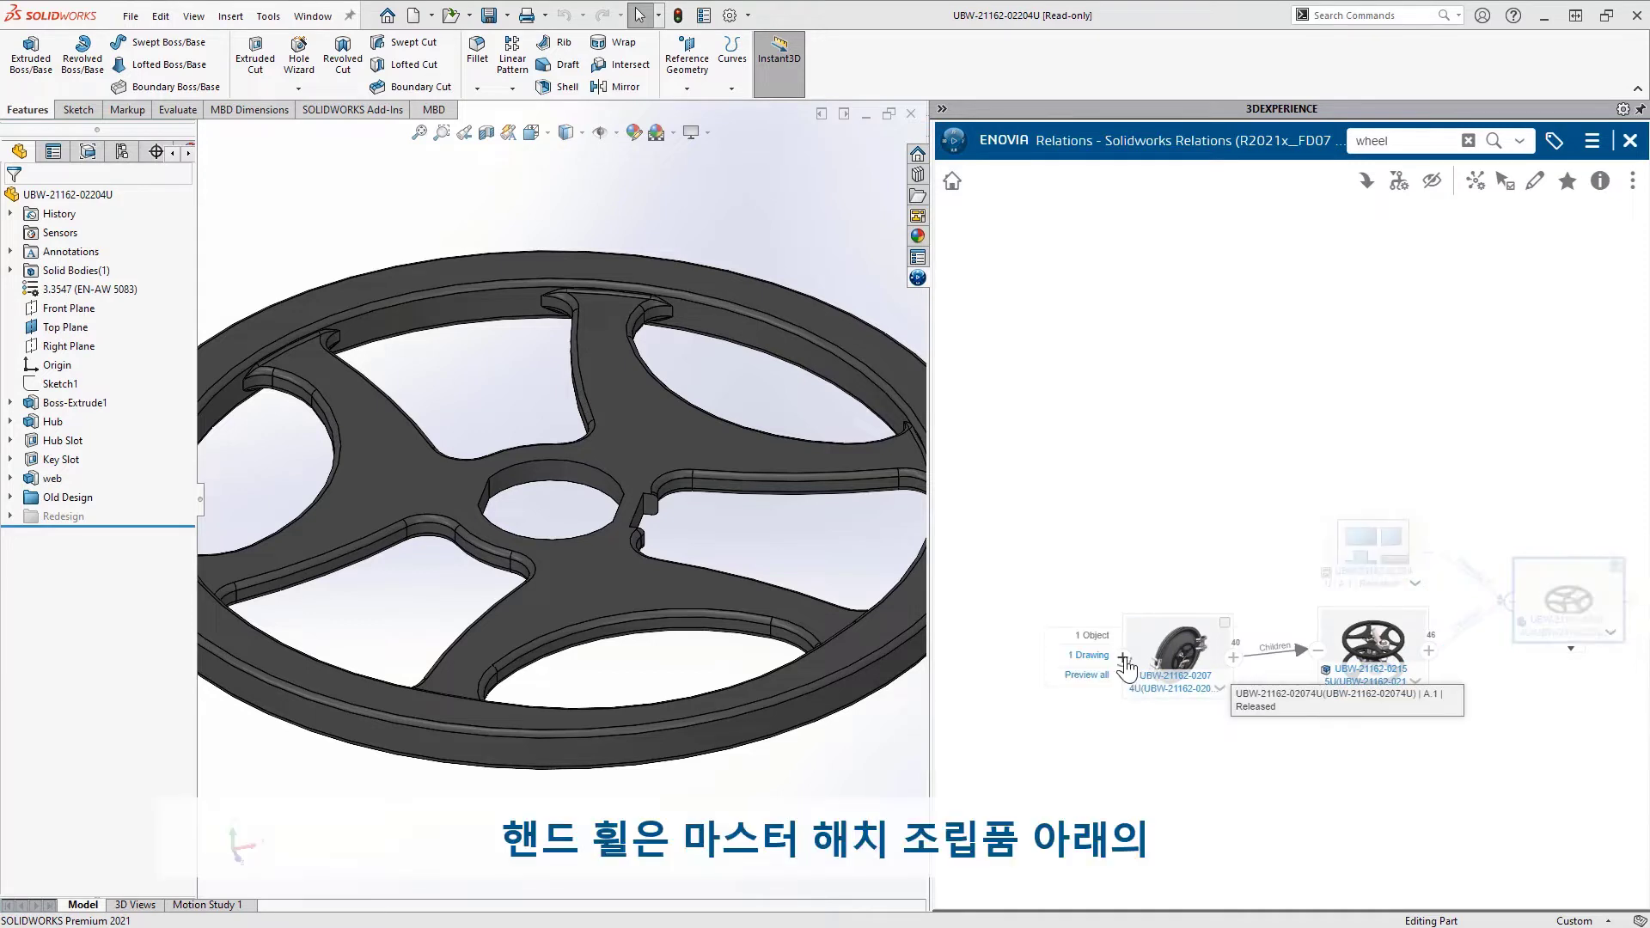
{"action": "left_click", "coordinate": [1123, 657]}
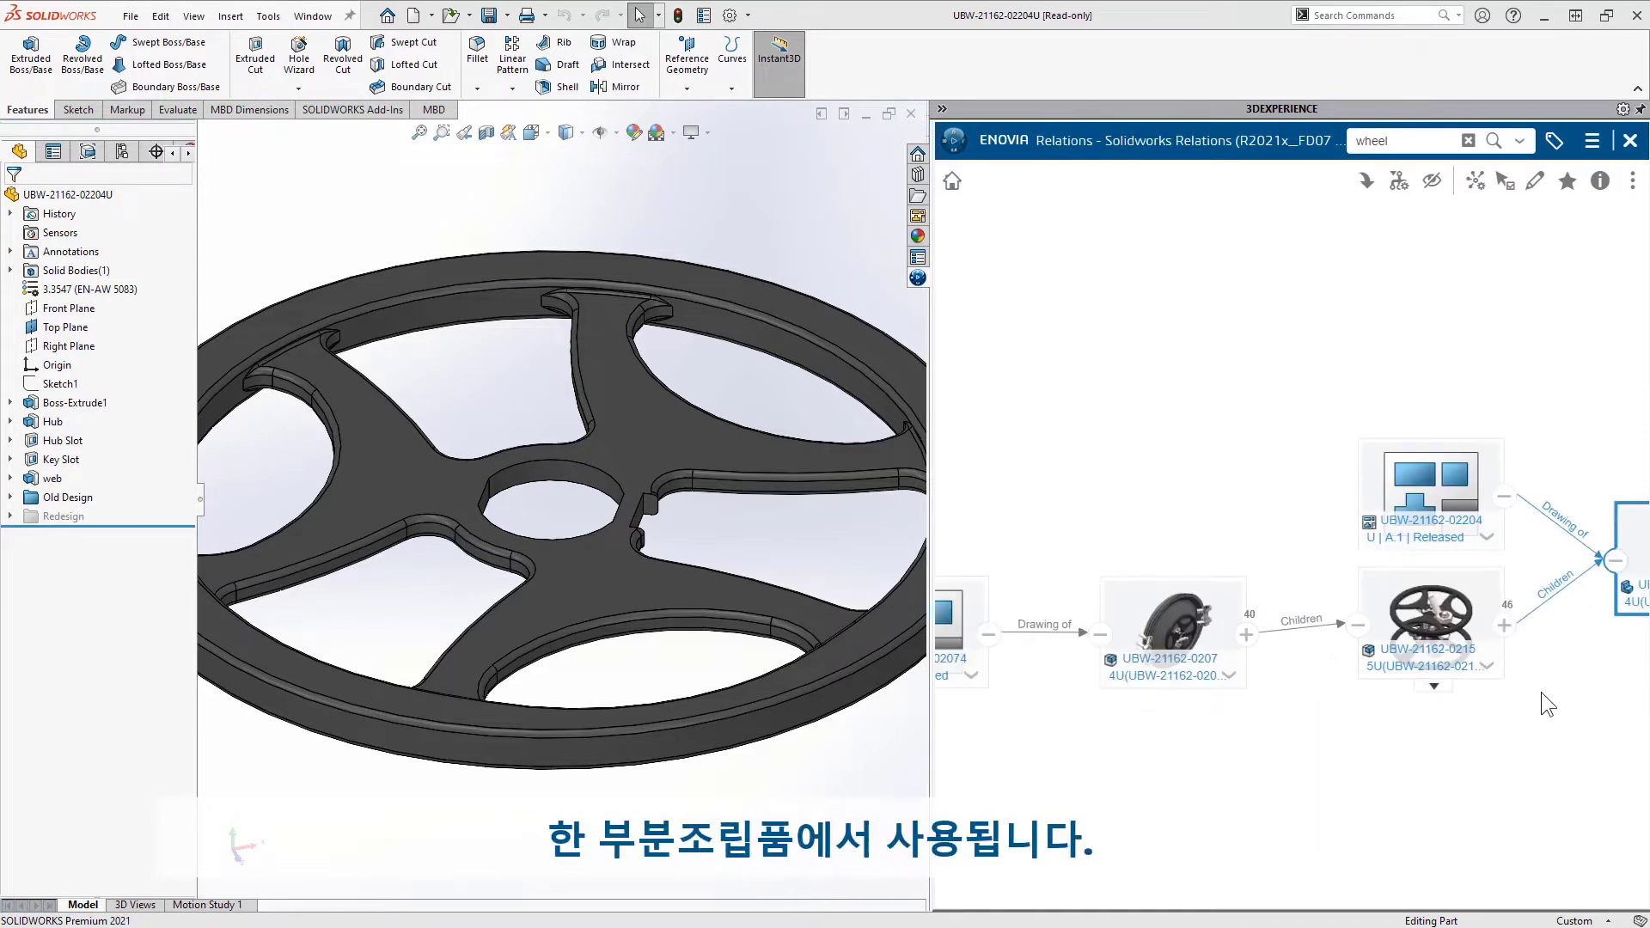
{"action": "left_click", "coordinate": [1281, 518]}
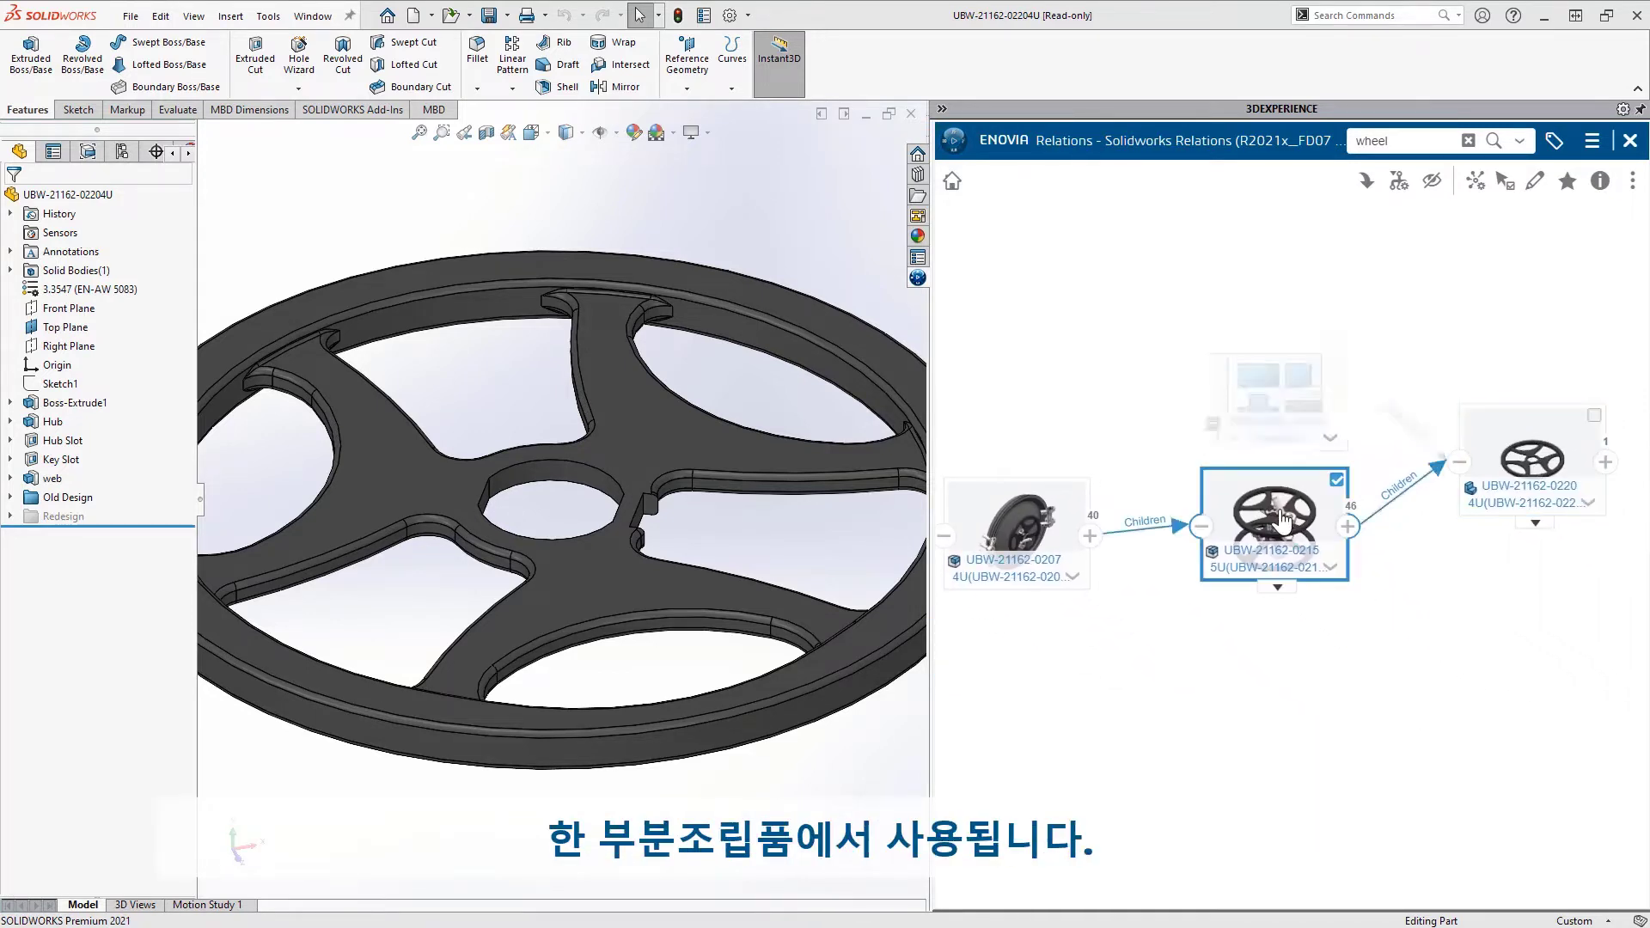
Open subassembly 02155U and create new A.1+ revisions of it and hatch wheel 02204U.
{"action": "left_click", "coordinate": [1365, 182]}
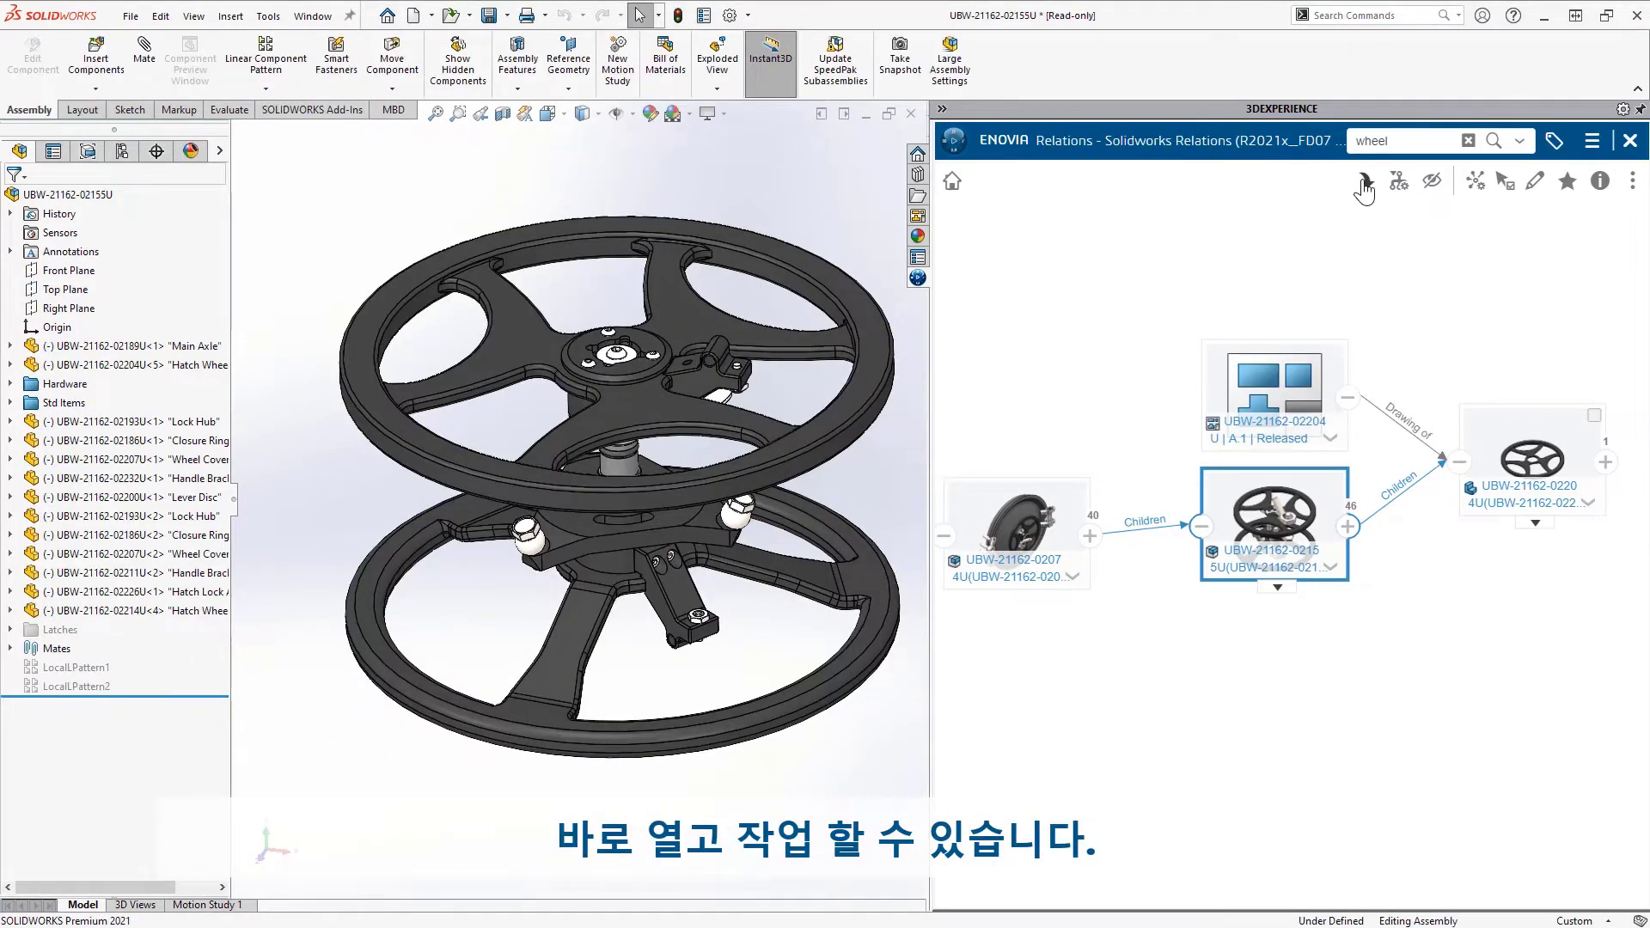
{"action": "left_click", "coordinate": [970, 140]}
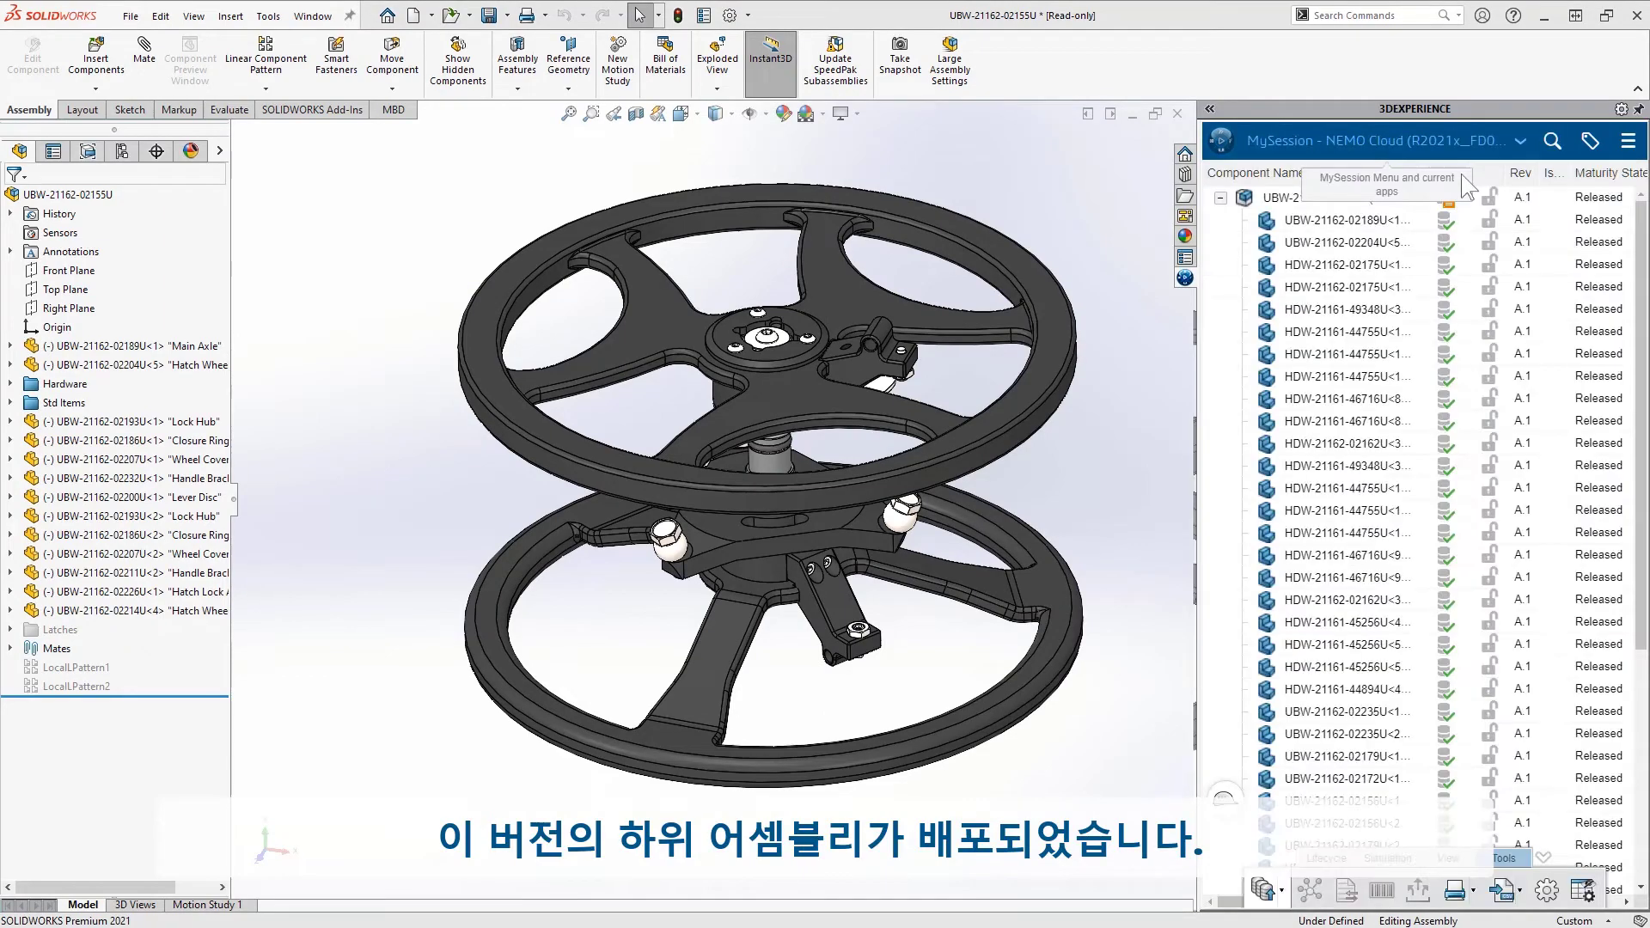
{"action": "left_click", "coordinate": [1393, 240]}
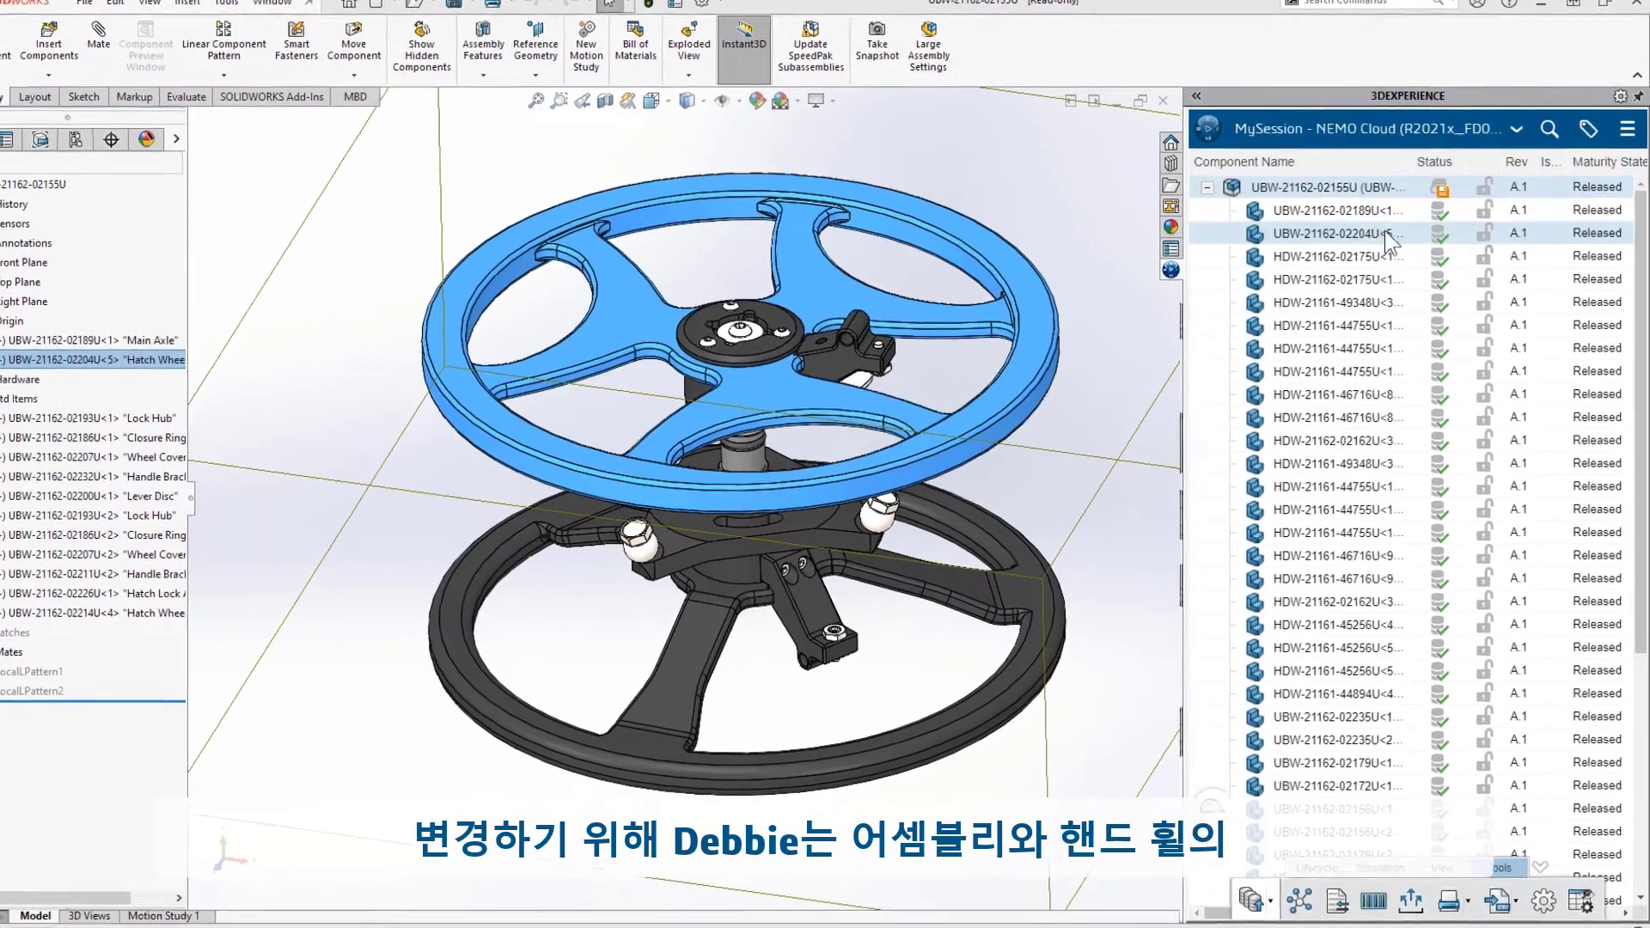
{"action": "right_click", "coordinate": [1384, 230]}
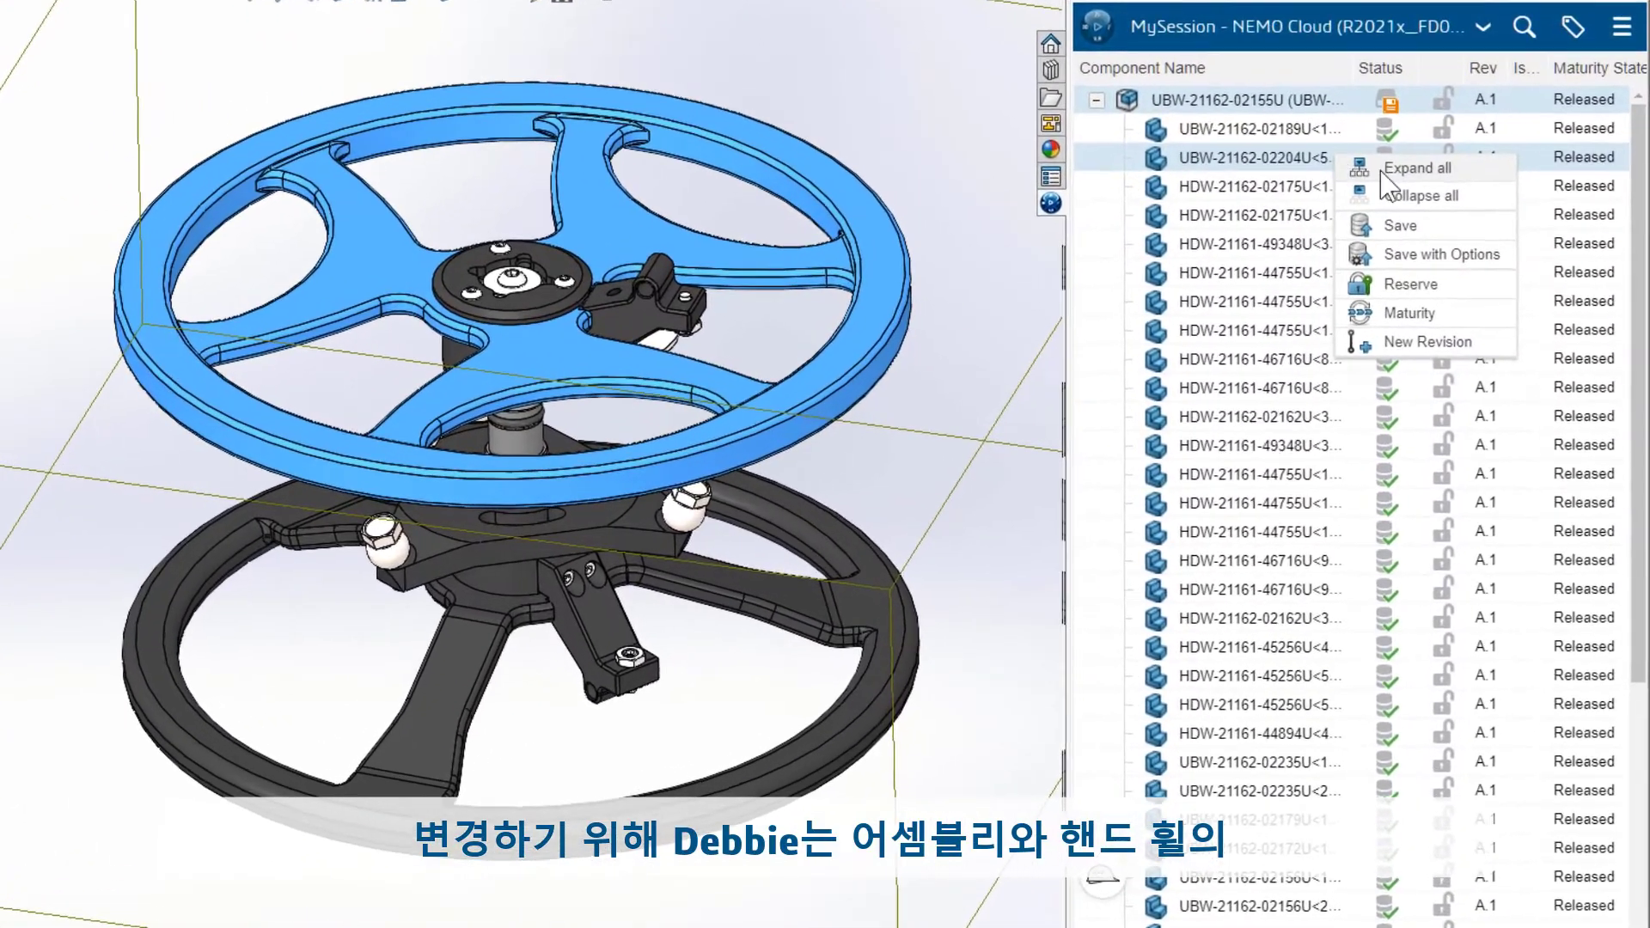
{"action": "left_click", "coordinate": [1488, 348]}
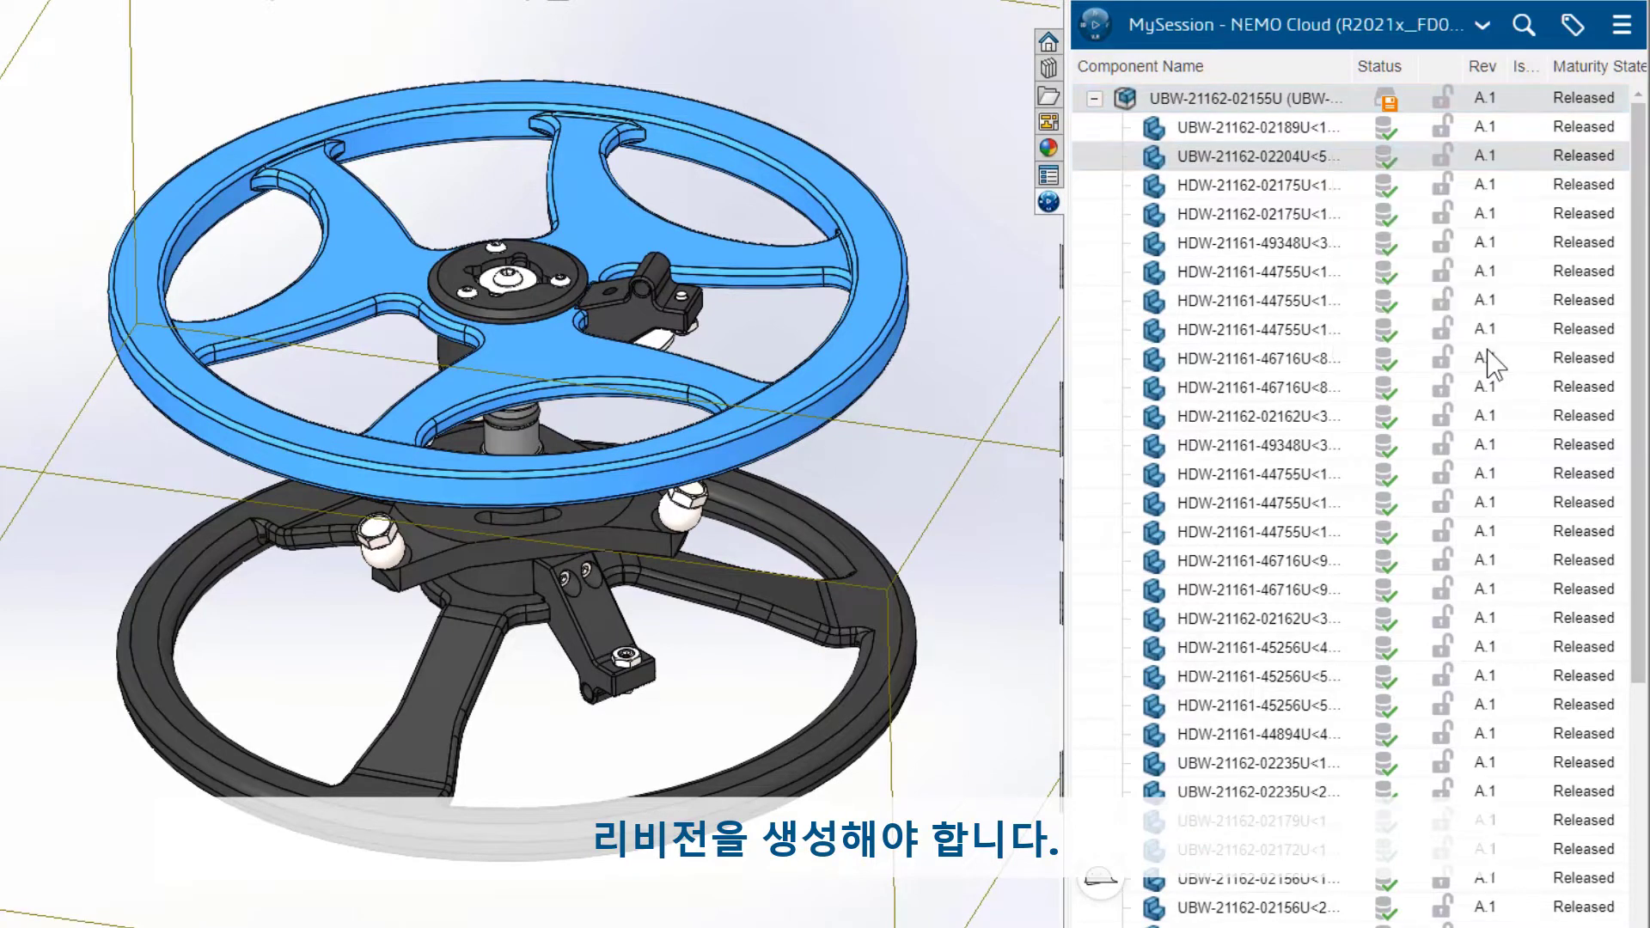
{"action": "left_click", "coordinate": [1518, 643]}
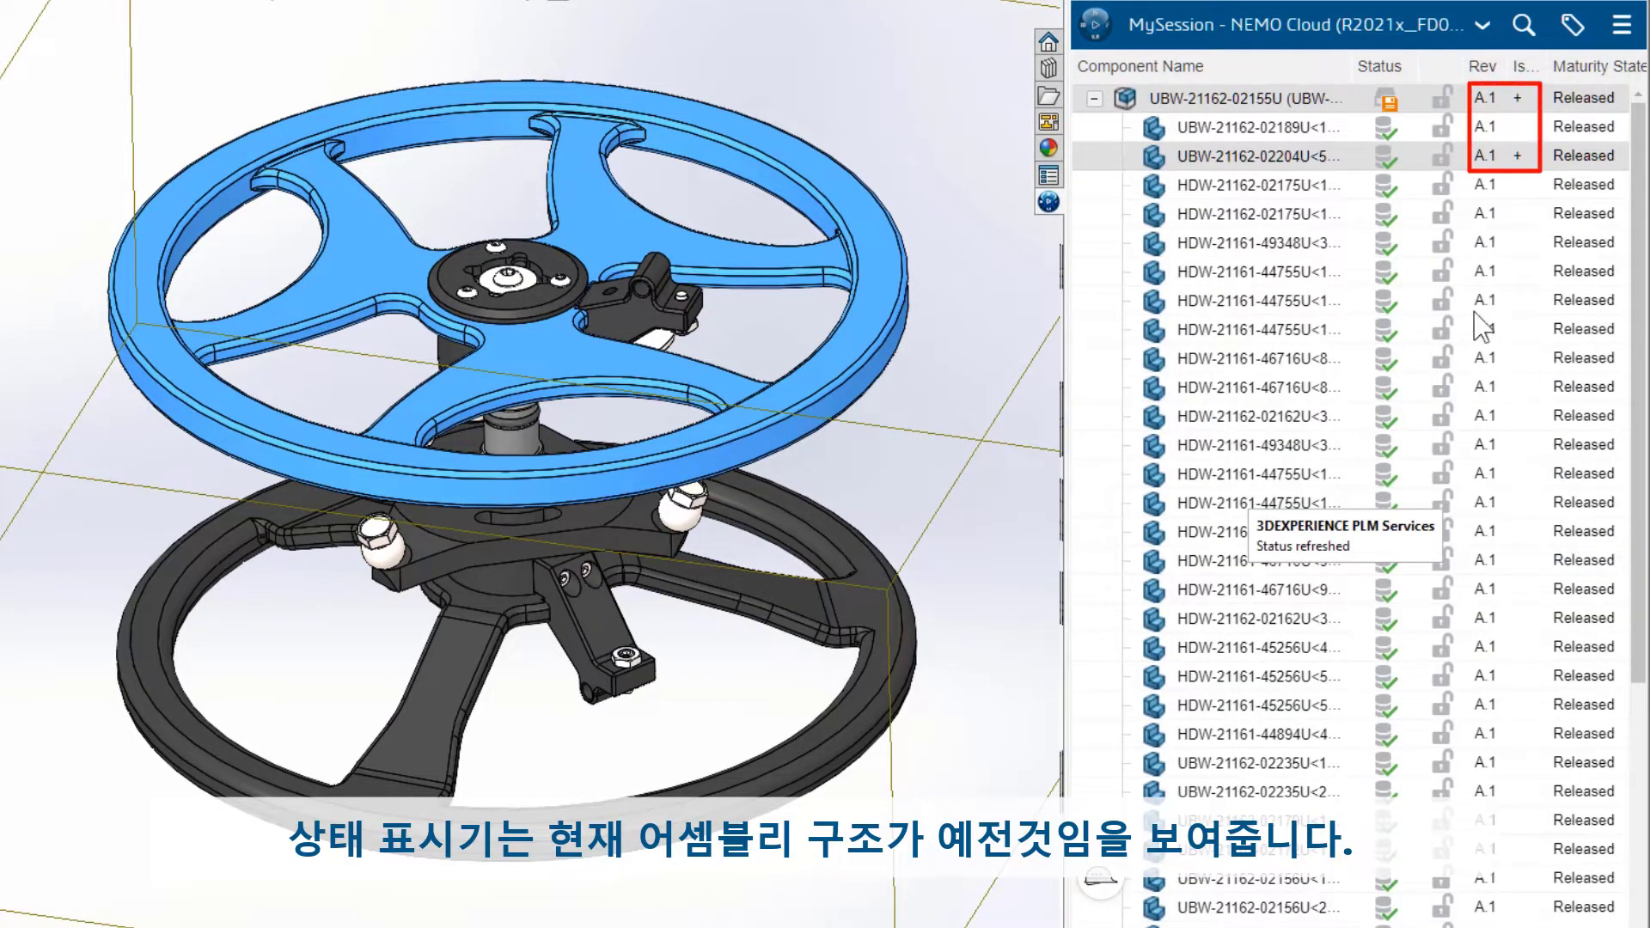
Replace the top assembly with its B.1 revision.
{"action": "right_click", "coordinate": [1329, 107]}
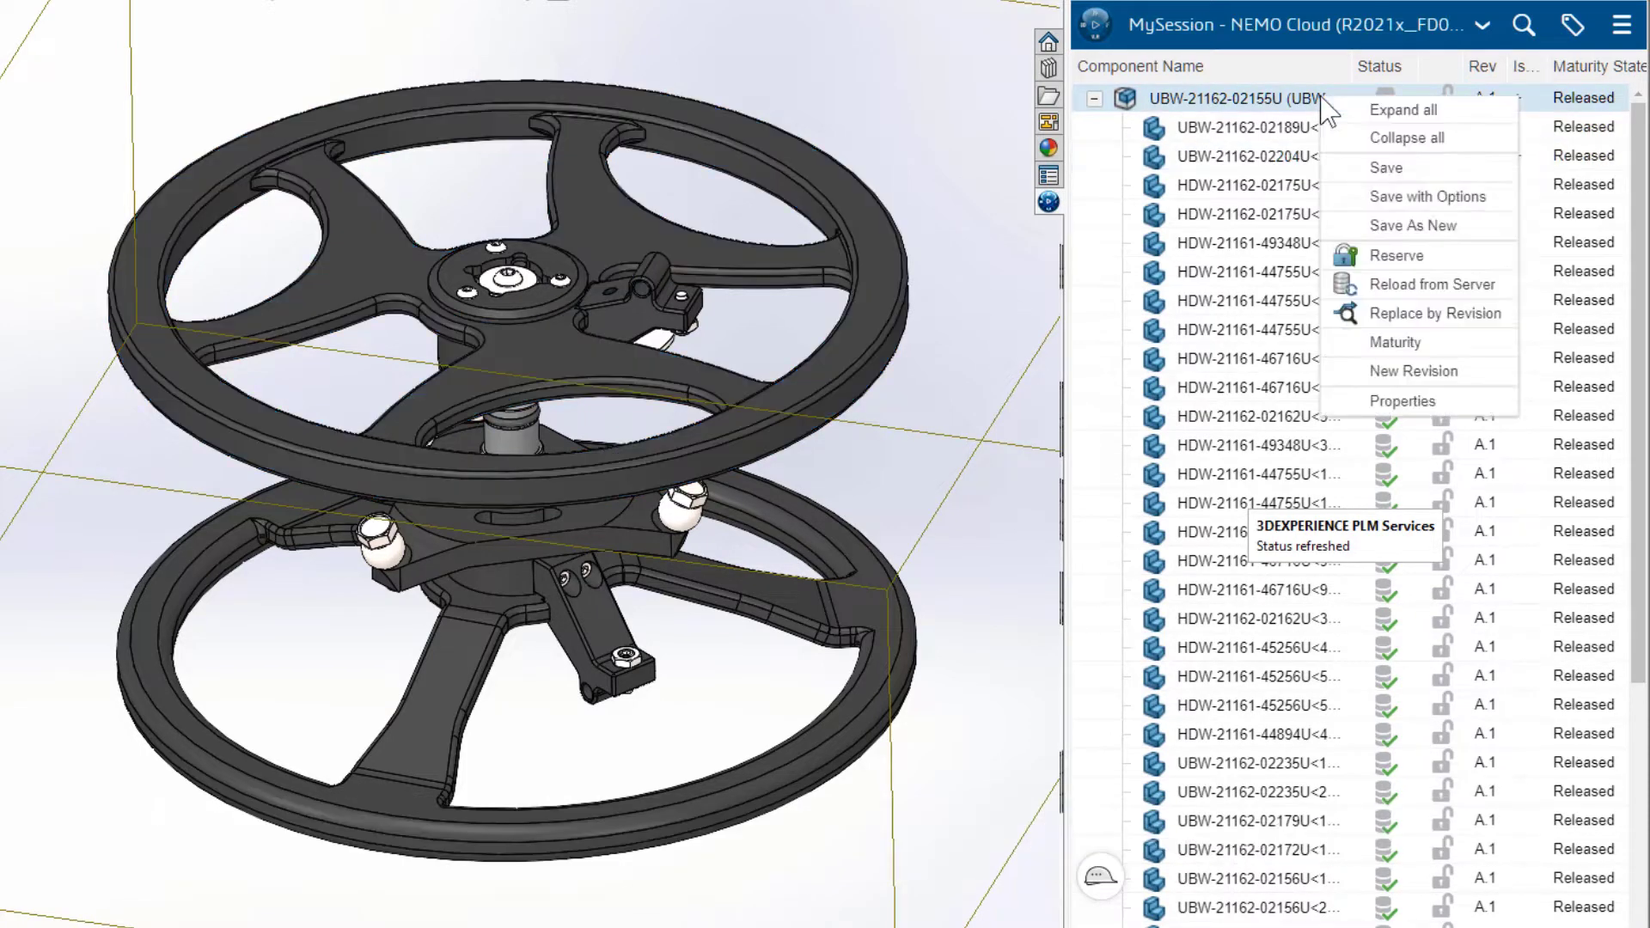
{"action": "left_click", "coordinate": [1510, 325]}
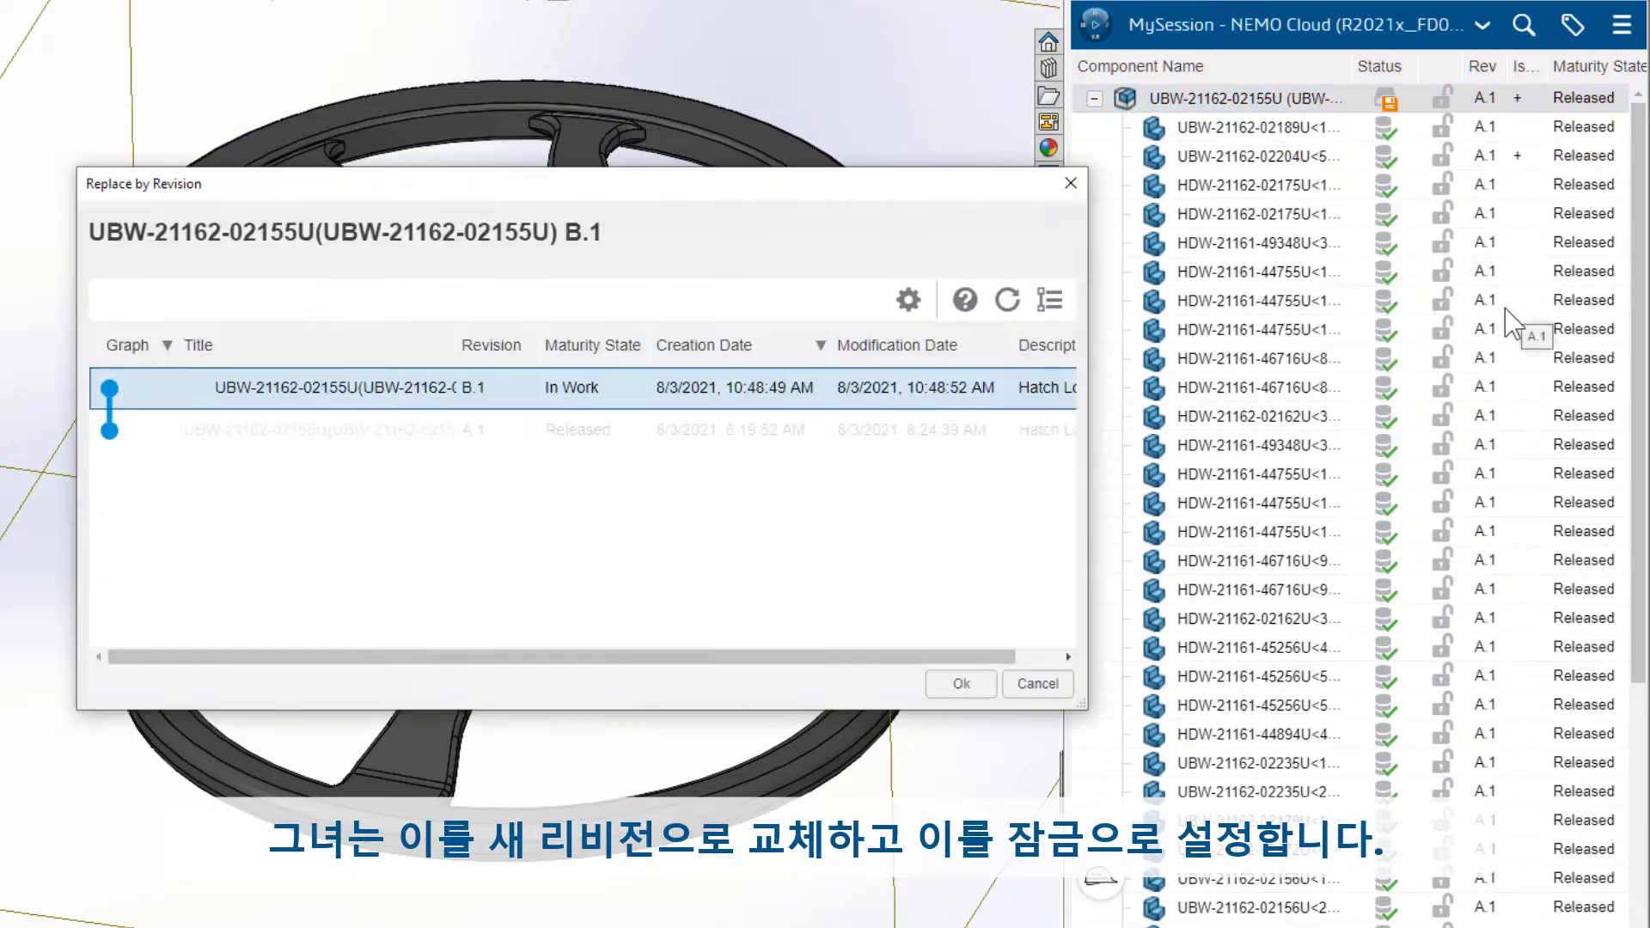
{"action": "left_click", "coordinate": [980, 685]}
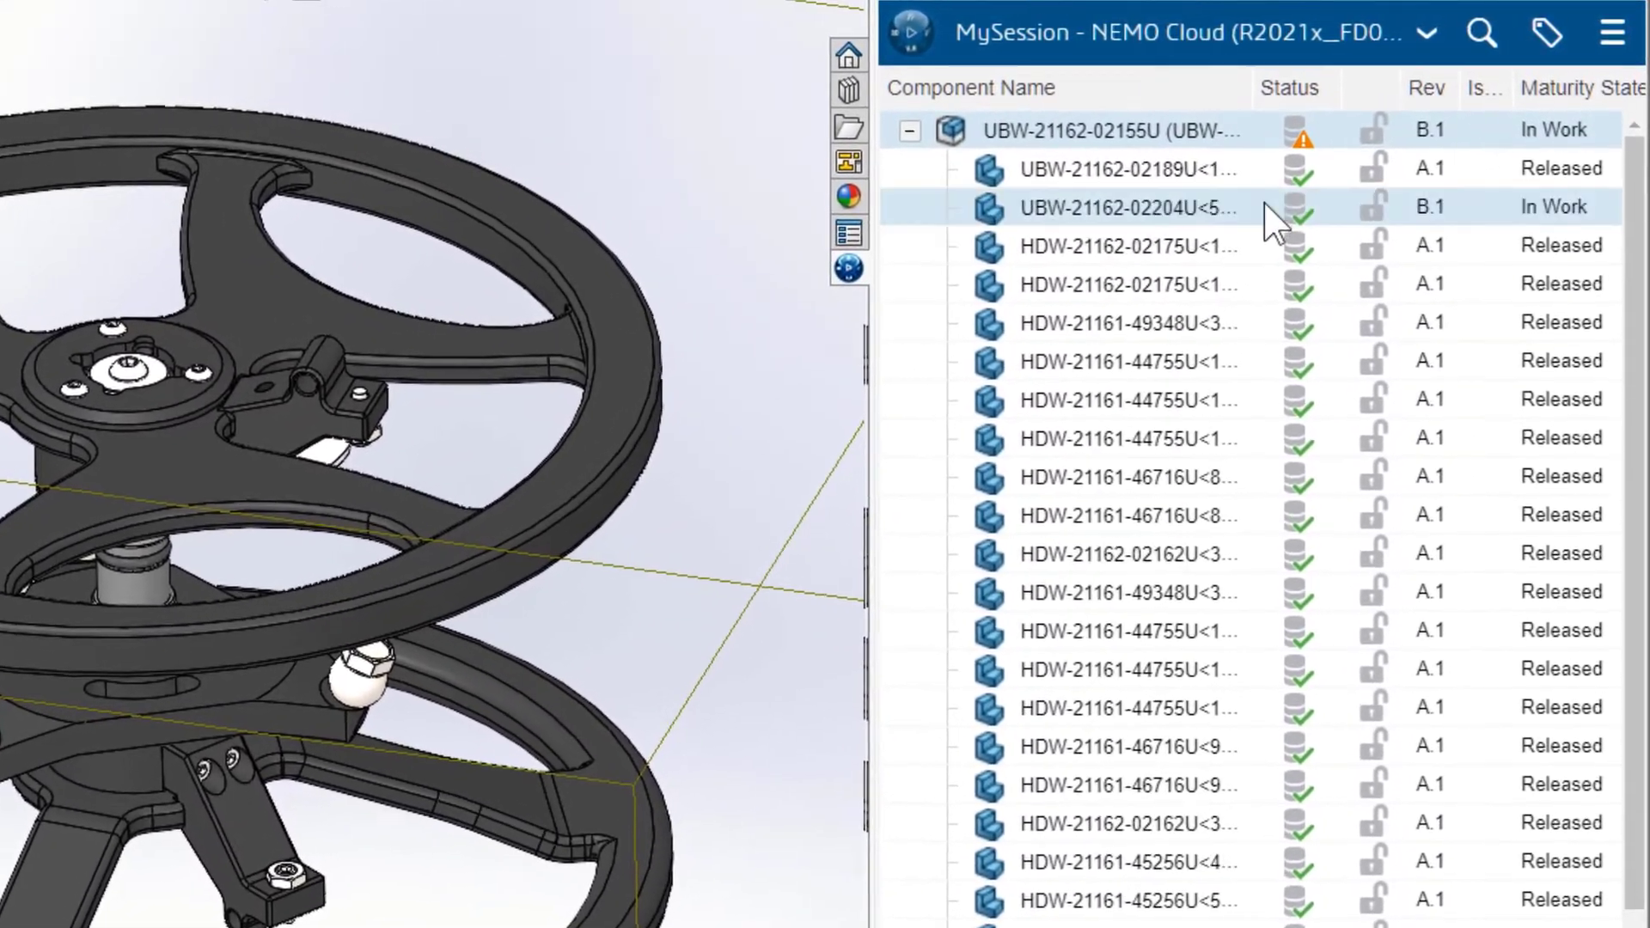
Reserve hatch wheel 02204U for editing and show the NEMO Hatch bookmark list.
{"action": "left_click", "coordinate": [1347, 162]}
{"action": "right_click", "coordinate": [1272, 225]}
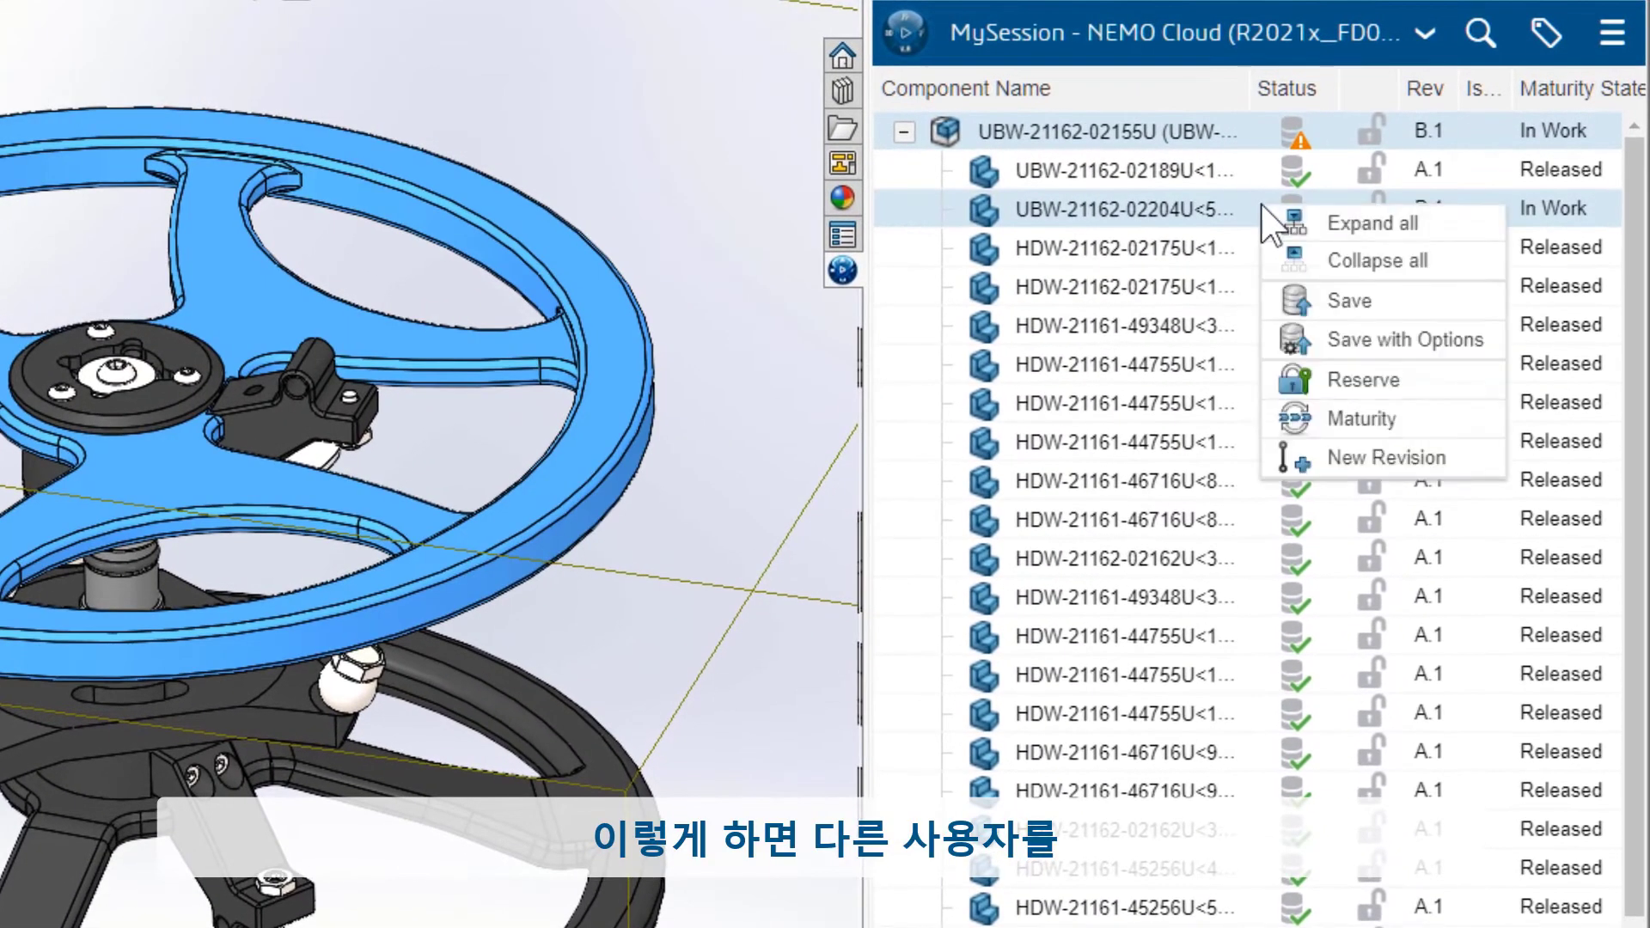
{"action": "left_click", "coordinate": [1459, 391]}
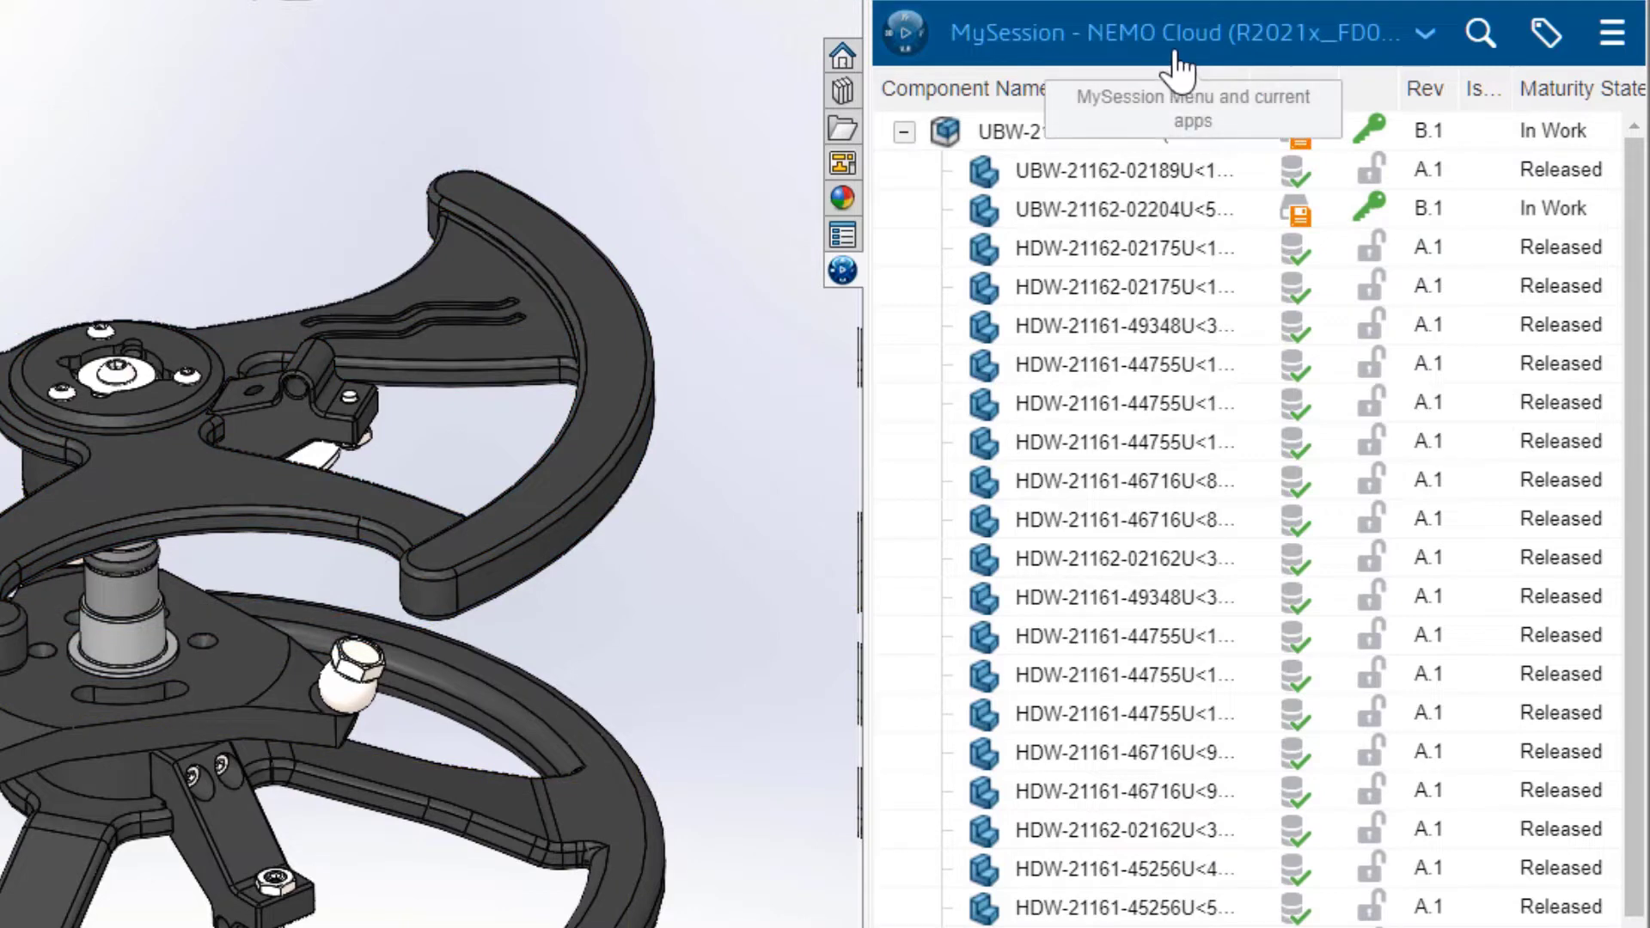
{"action": "left_click", "coordinate": [1181, 69]}
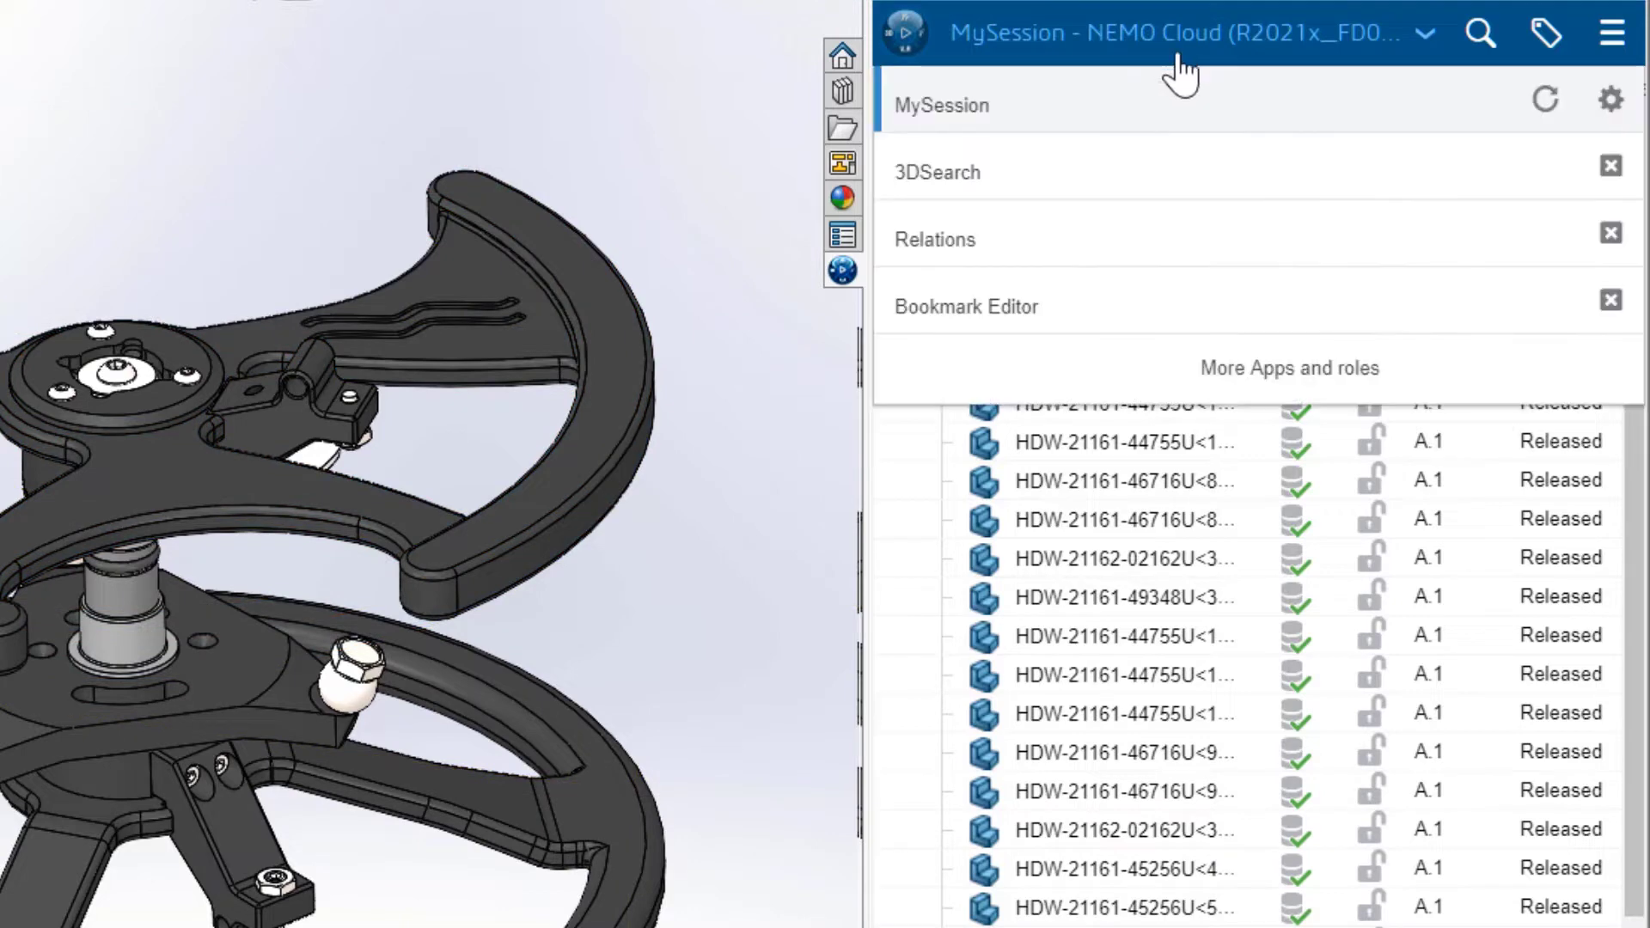
{"action": "left_click", "coordinate": [1259, 318]}
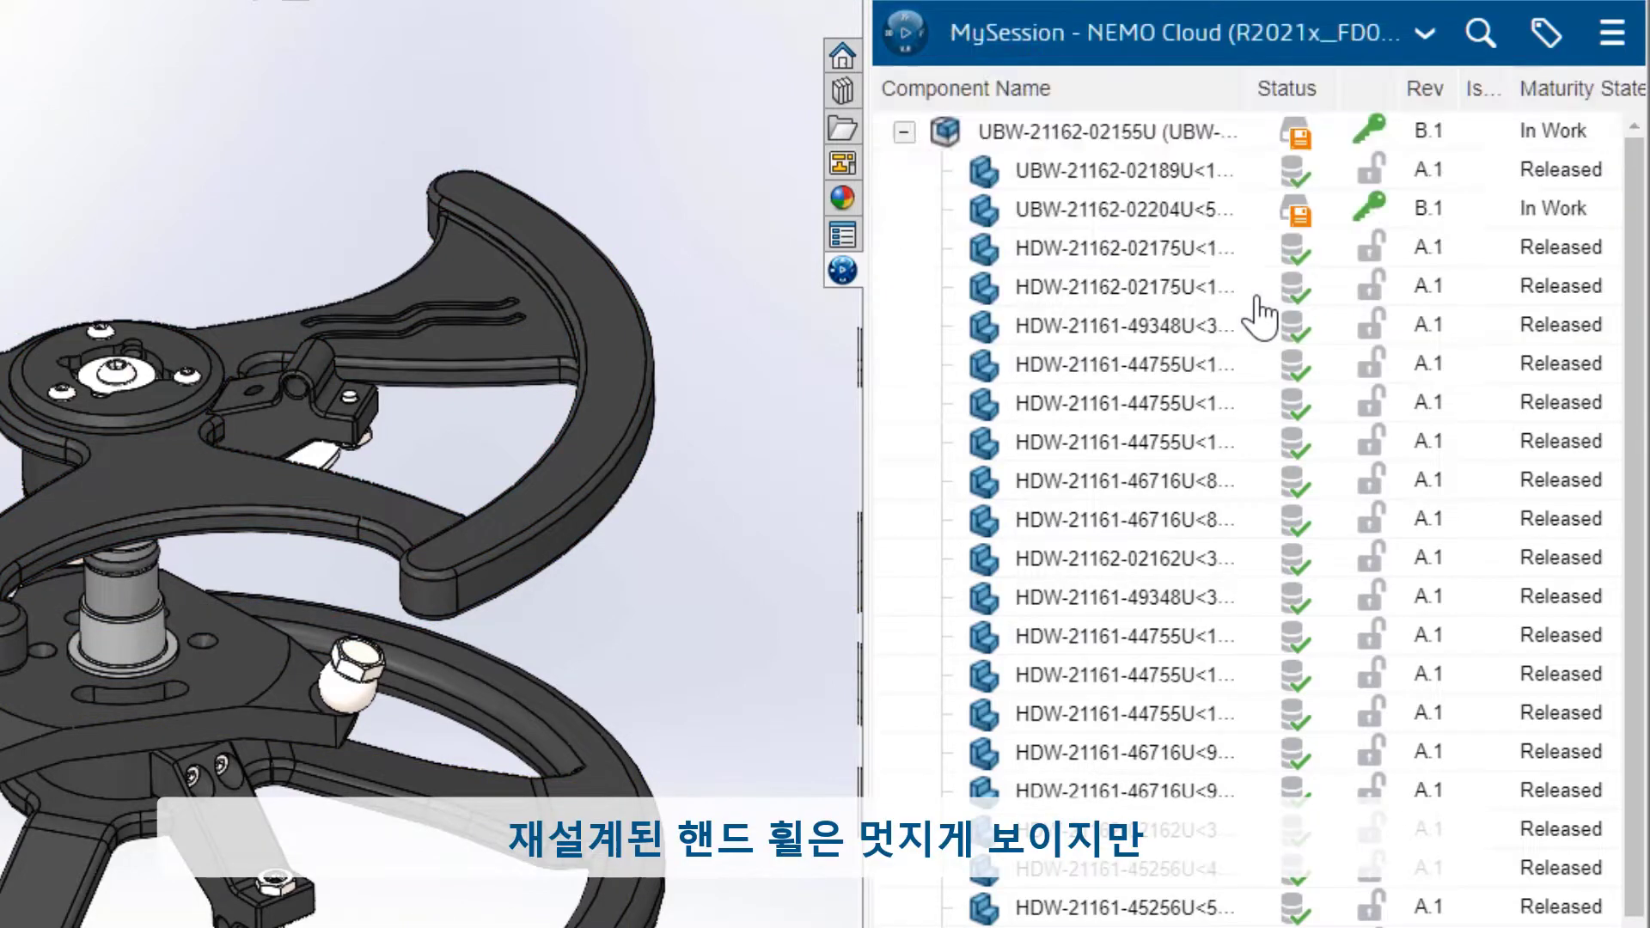
{"action": "left_click", "coordinate": [1104, 227]}
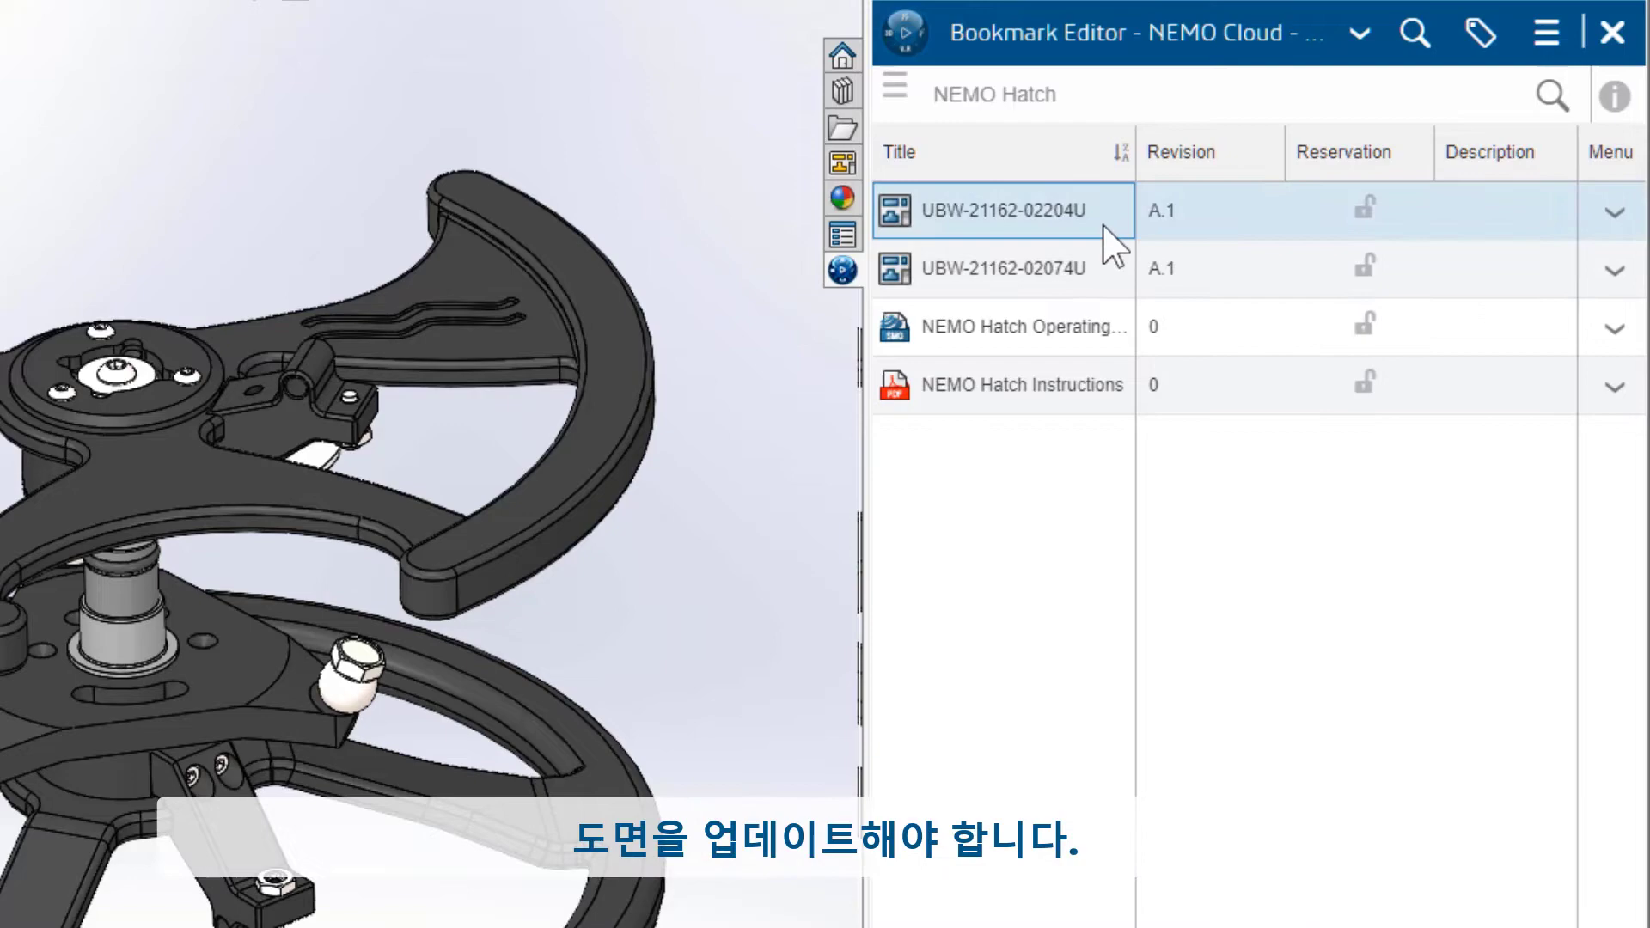
{"action": "right_click", "coordinate": [1104, 227]}
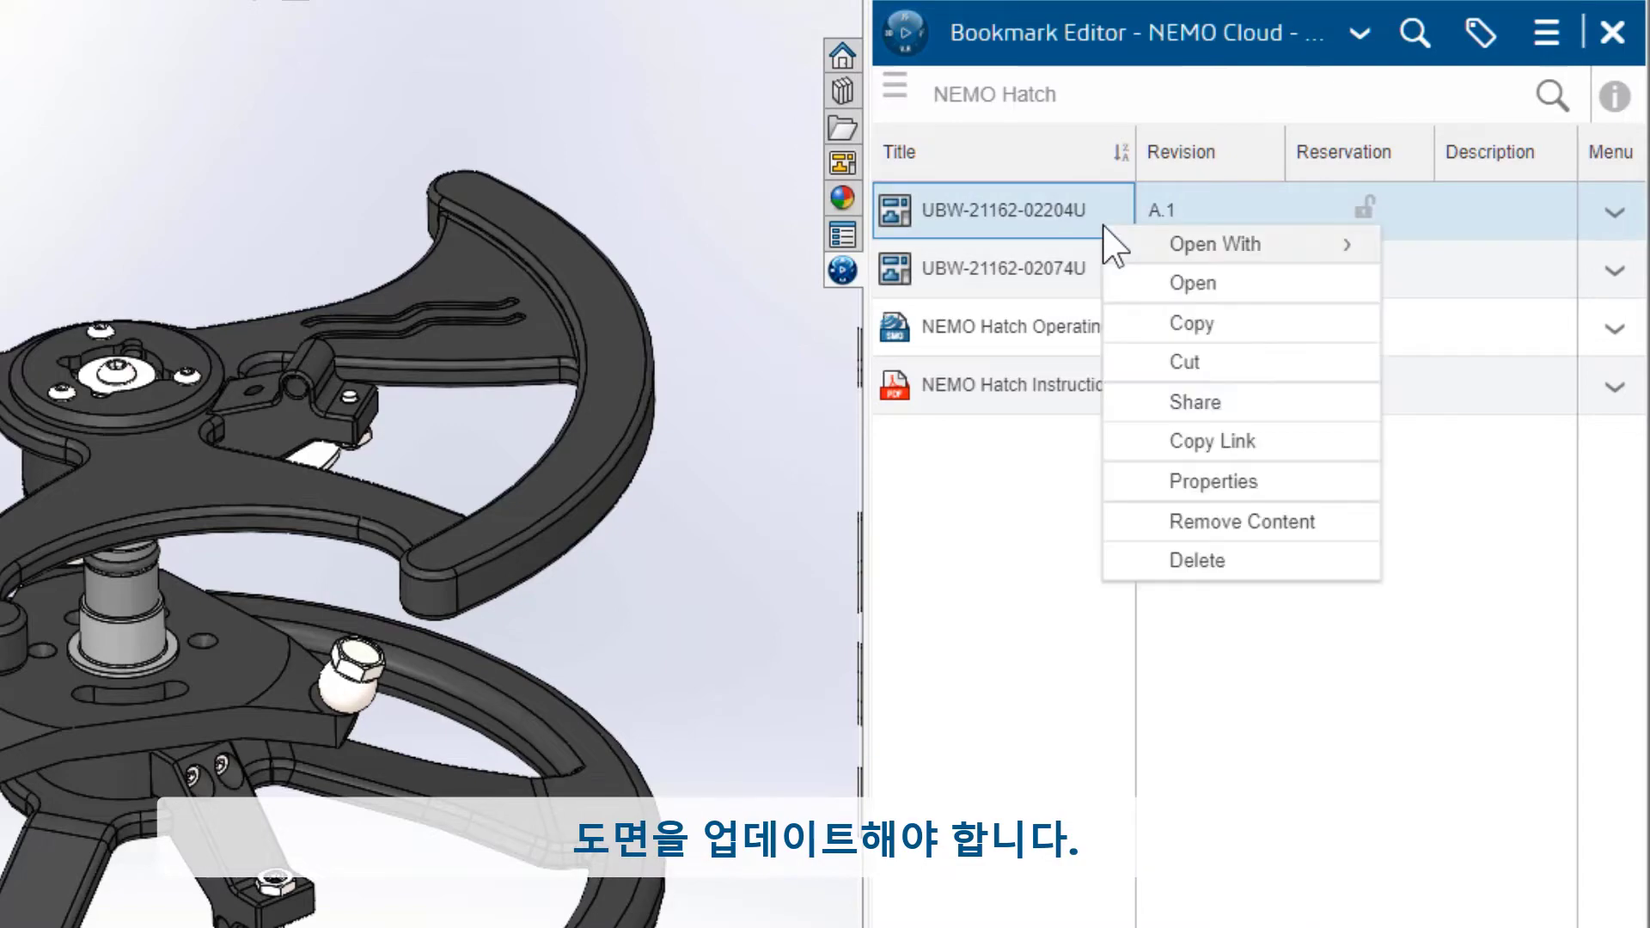
{"action": "left_click", "coordinate": [1254, 279]}
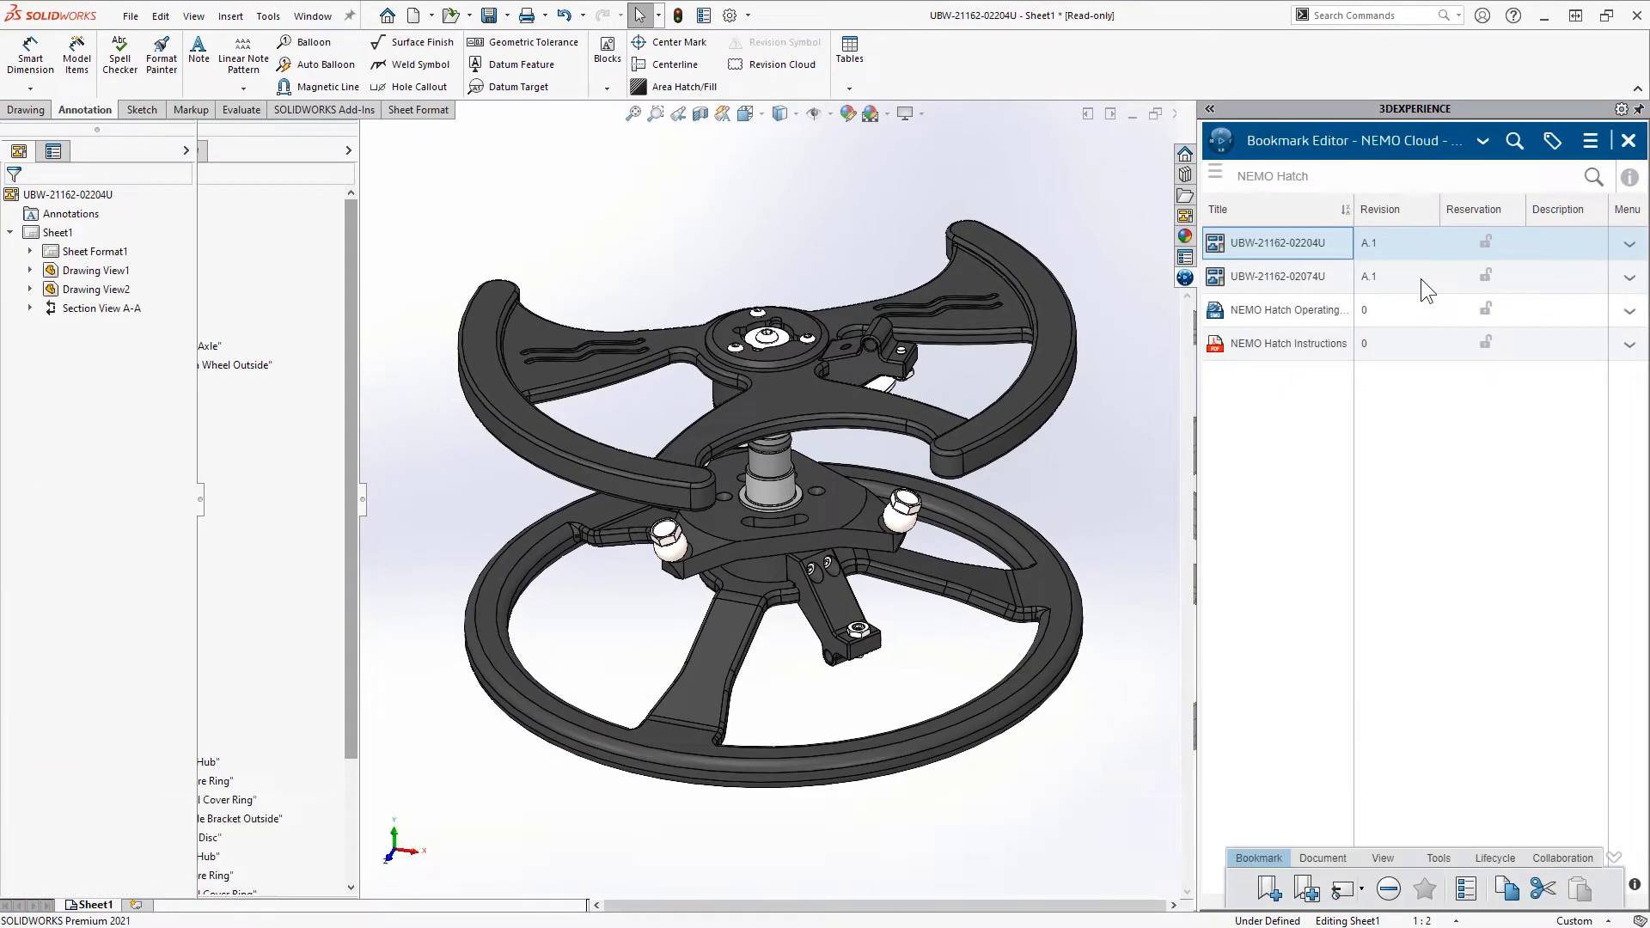
{"action": "key", "text": "Return"}
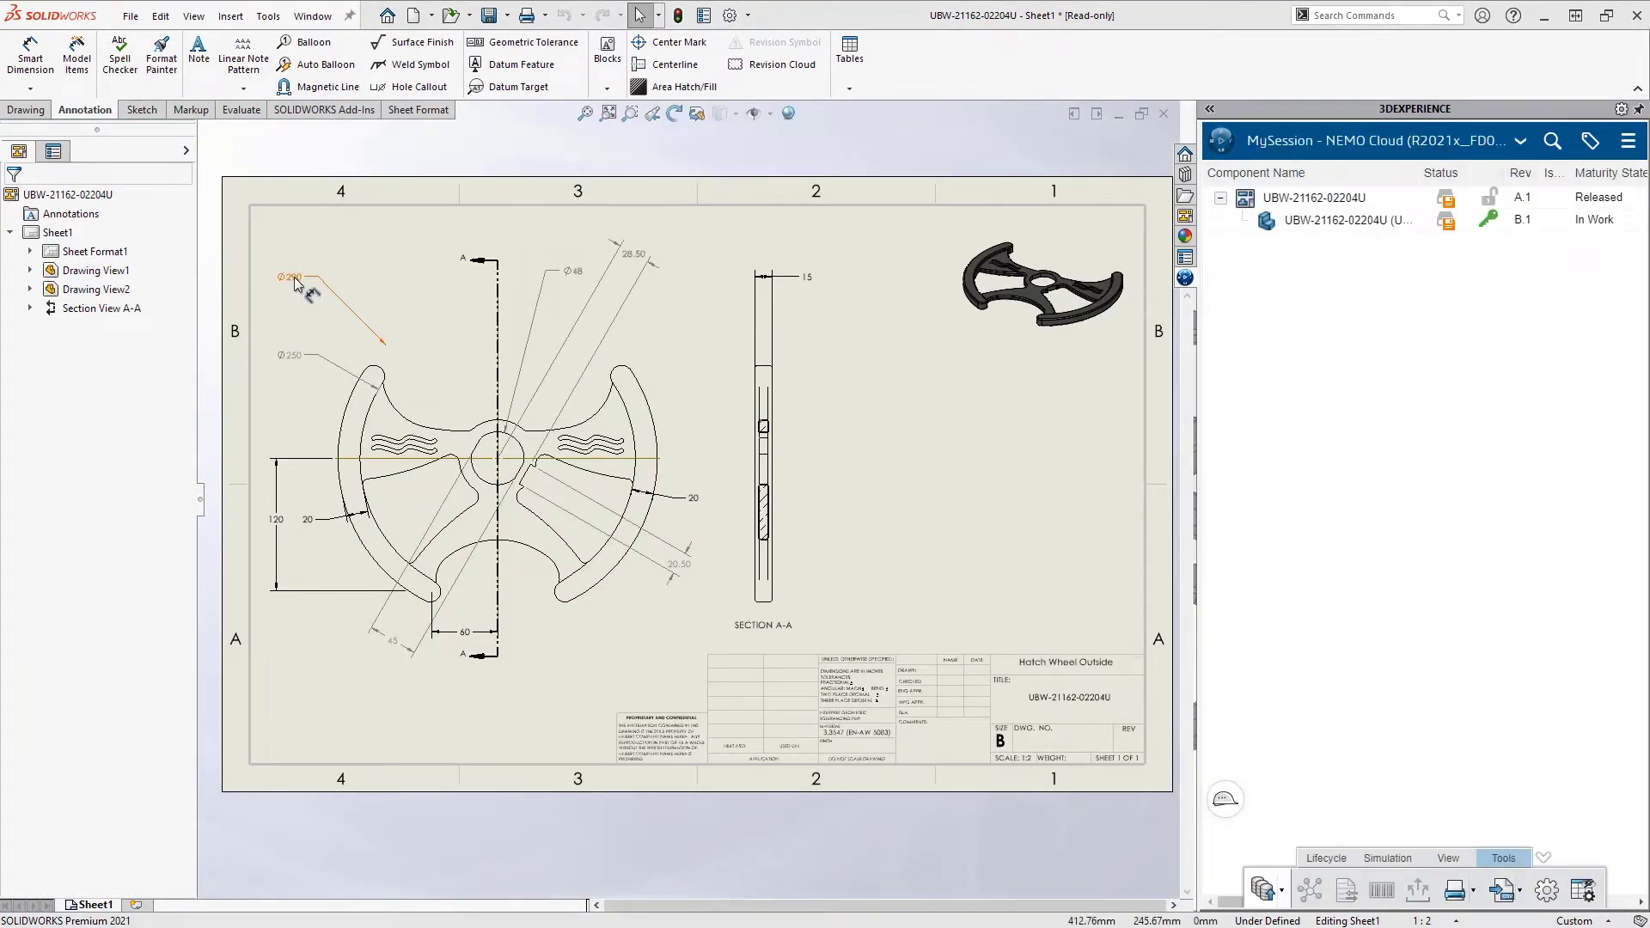
{"action": "left_click_drag", "start_coordinate": [293, 280], "coordinate": [279, 427]}
{"action": "right_click", "coordinate": [1305, 206]}
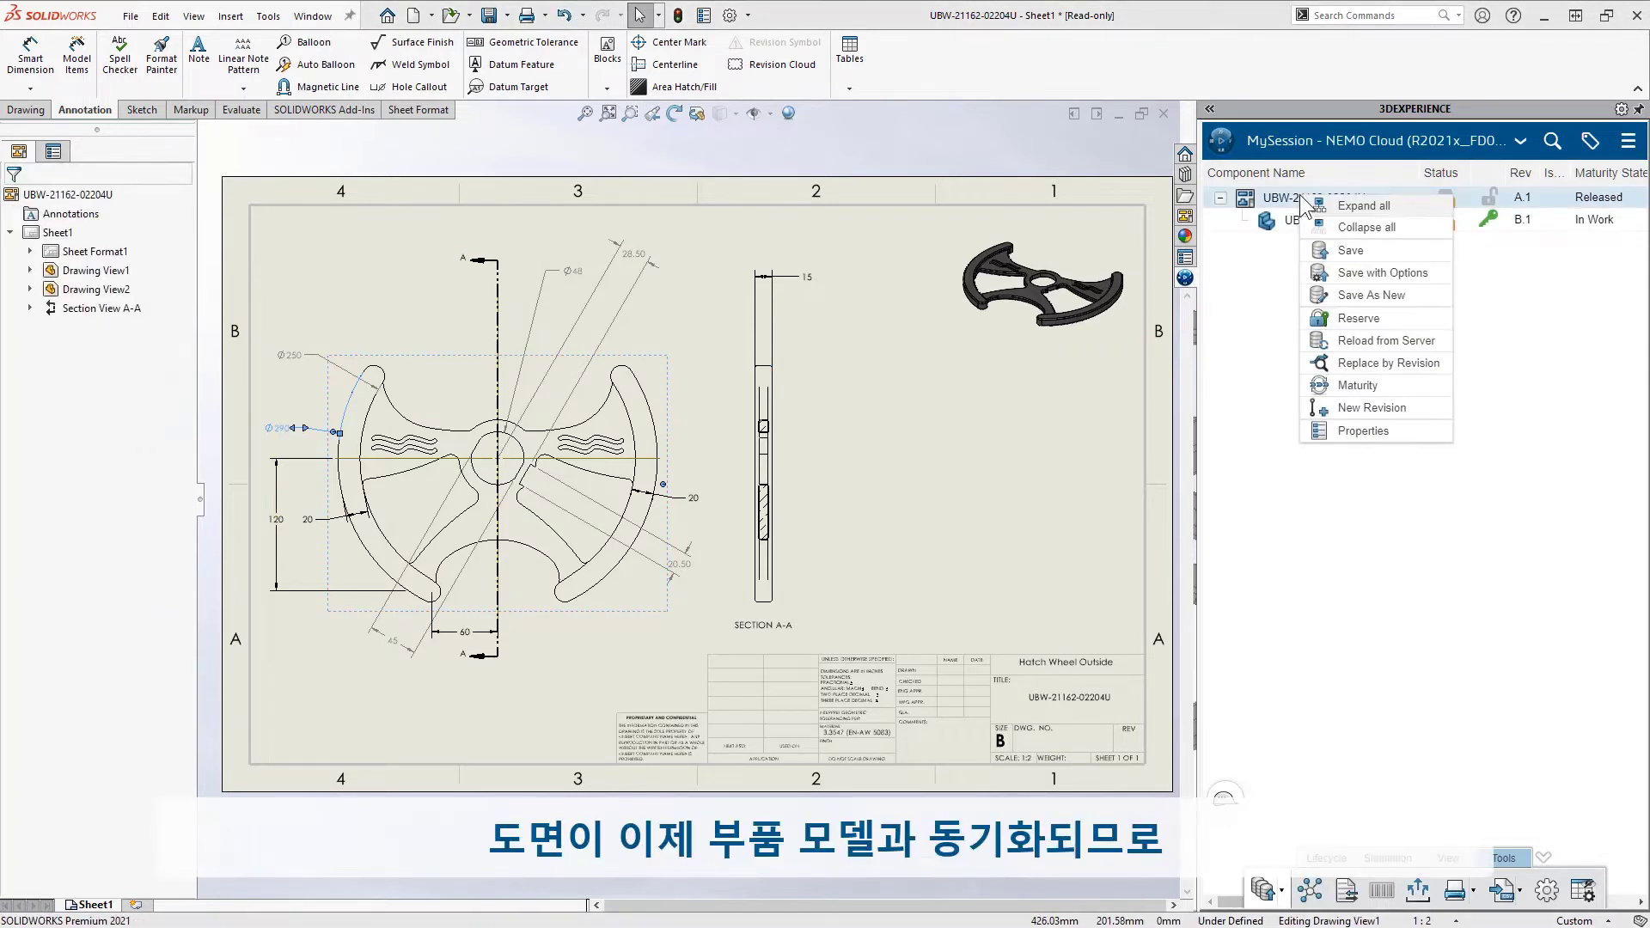
Save the drawing and part to 3DEXPERIENCE as new revision B.1.
{"action": "left_click", "coordinate": [1394, 249]}
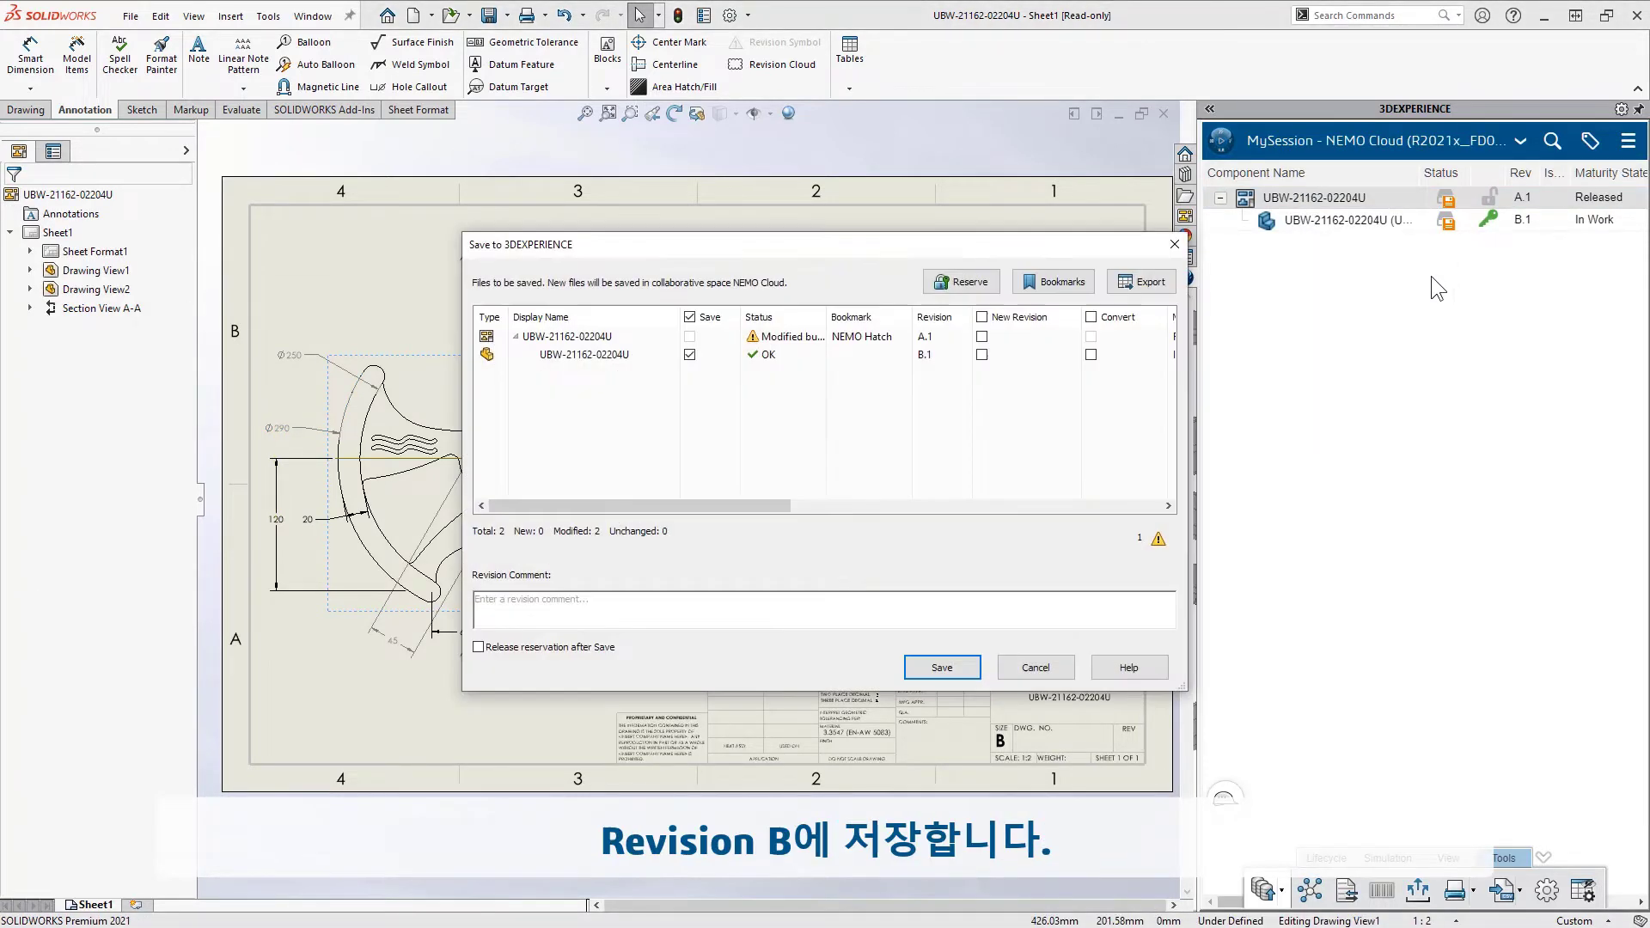
{"action": "left_click", "coordinate": [981, 337]}
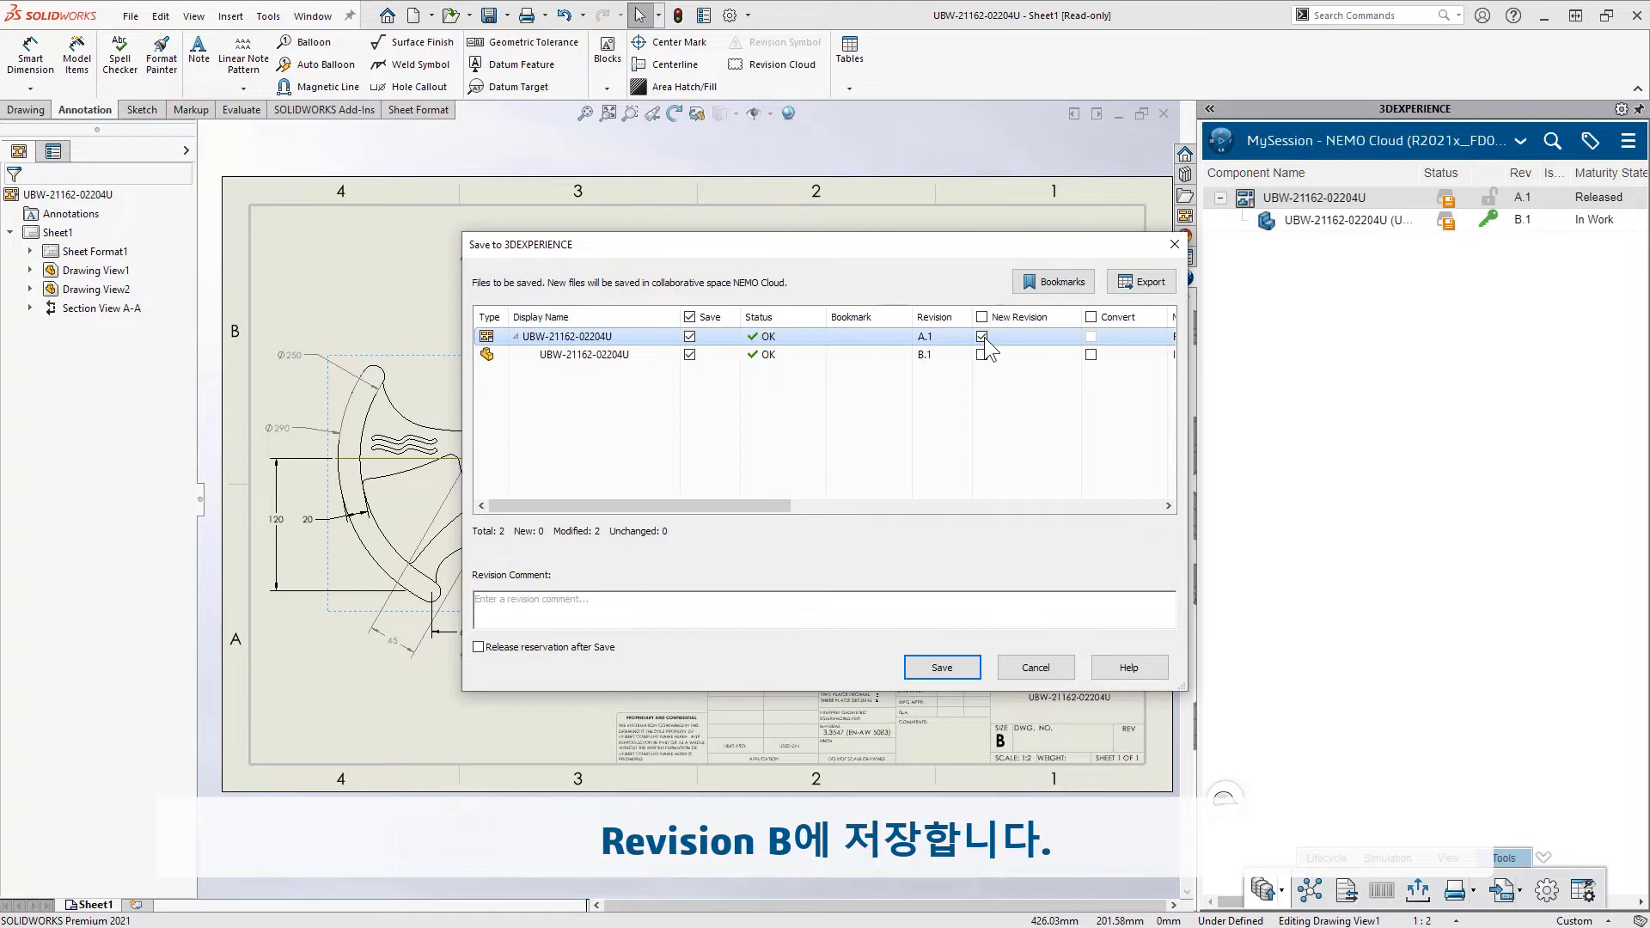
{"action": "left_click", "coordinate": [942, 668]}
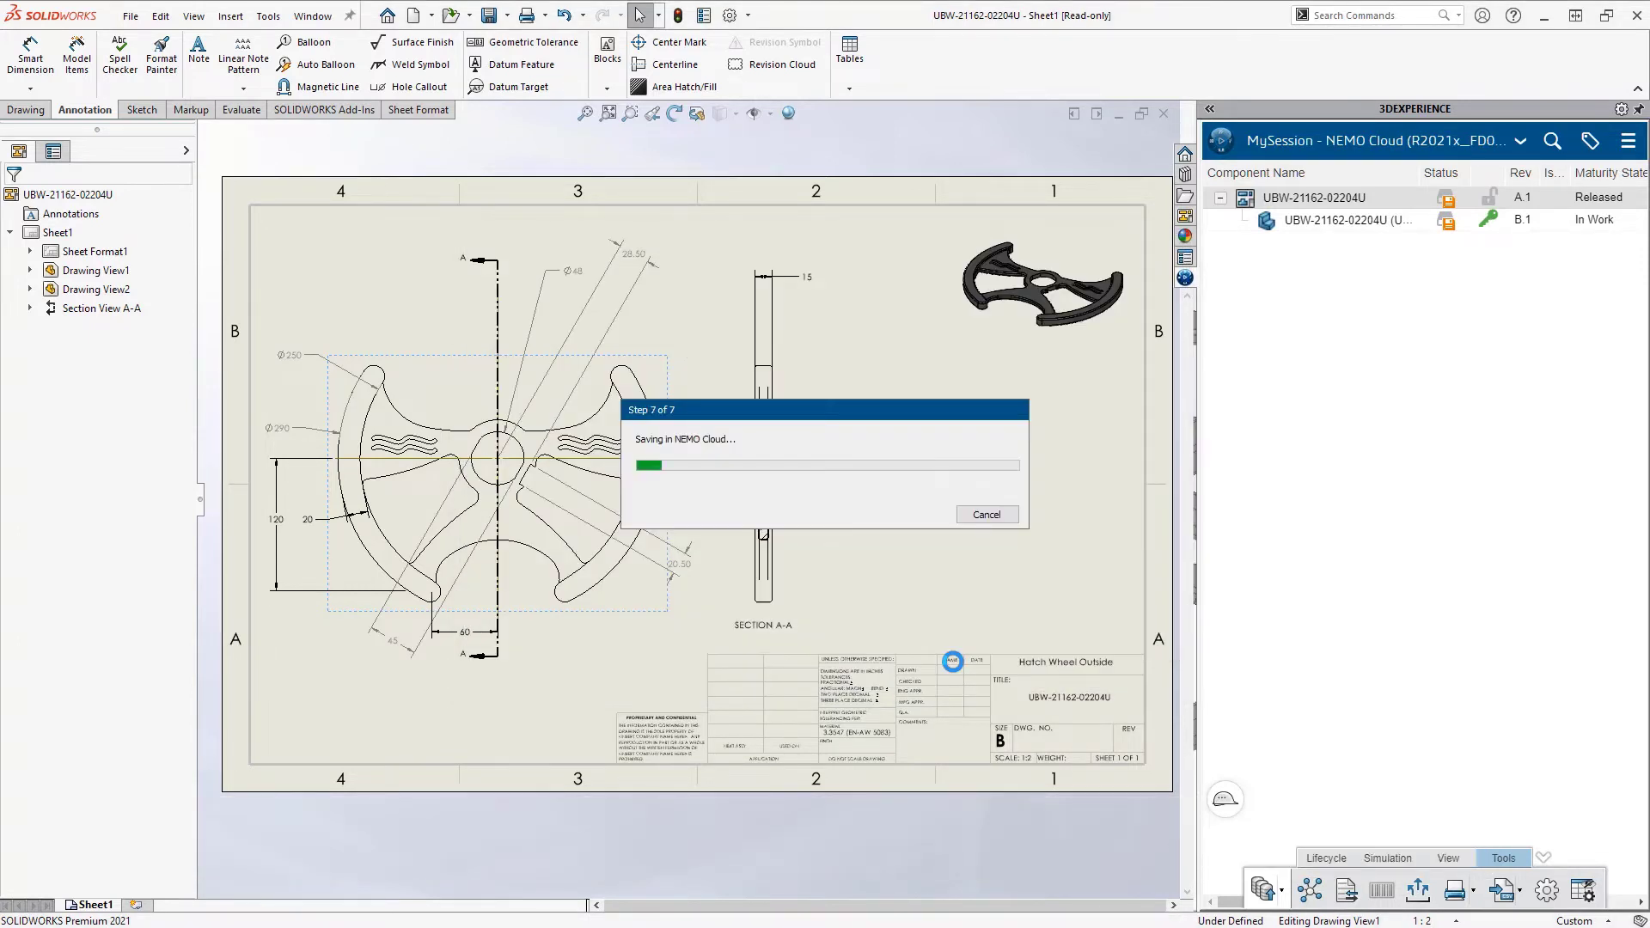
Set the maturity of the drawing and its part to Frozen.
{"action": "left_click", "coordinate": [1340, 220]}
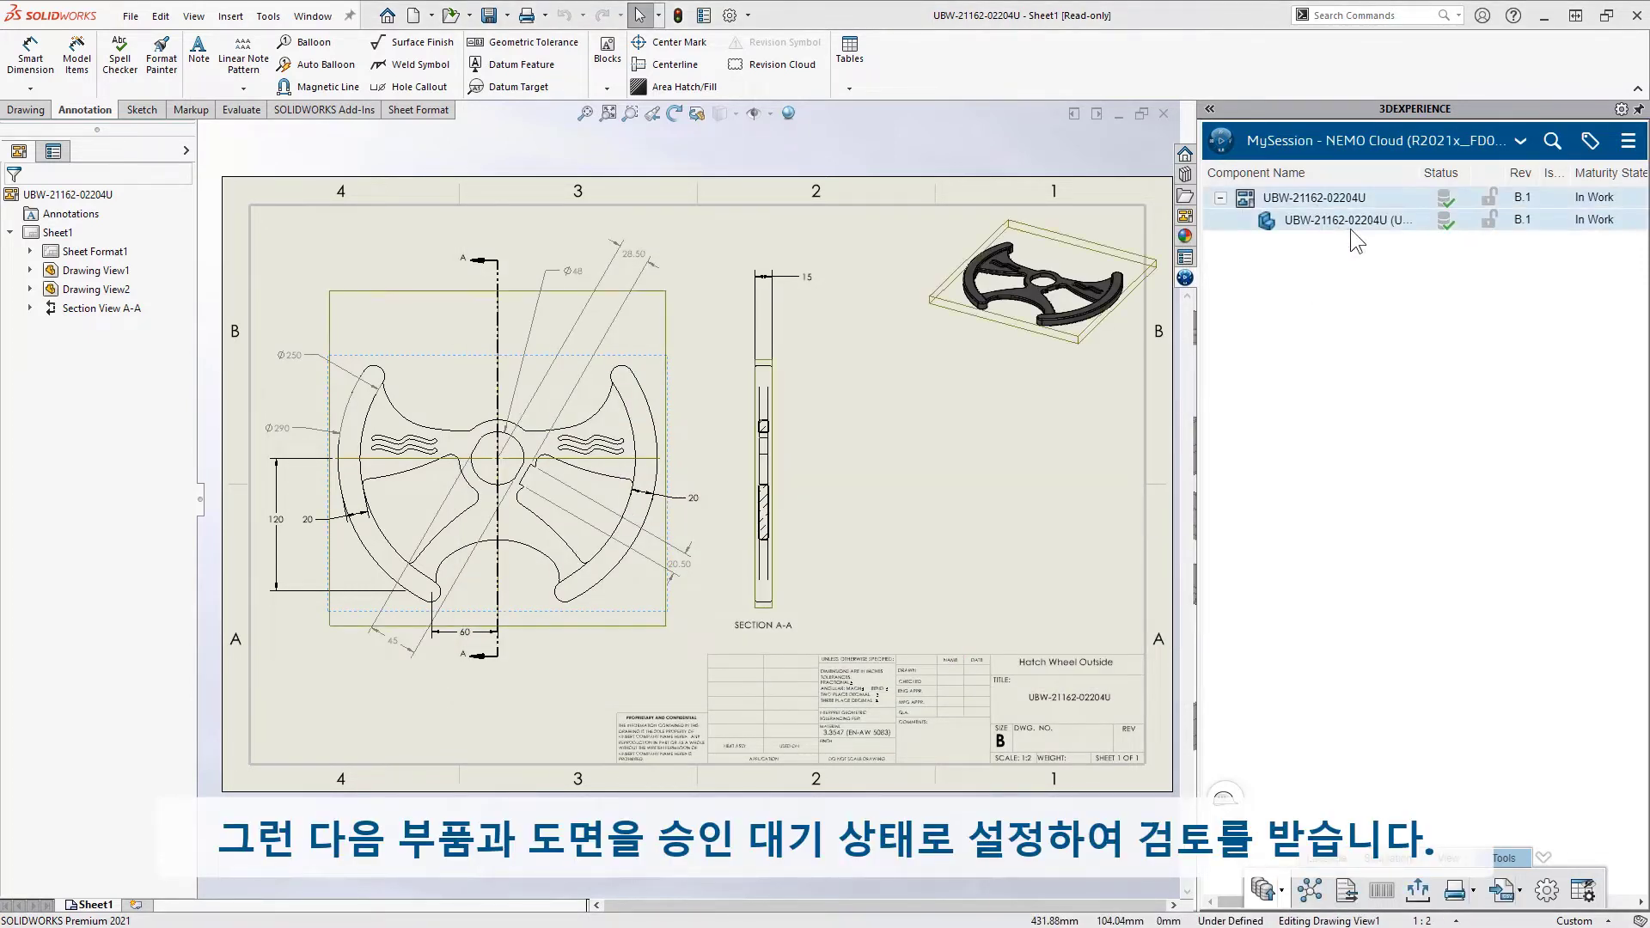
{"action": "right_click", "coordinate": [1346, 223]}
{"action": "left_click", "coordinate": [1433, 342]}
{"action": "left_click", "coordinate": [1429, 460]}
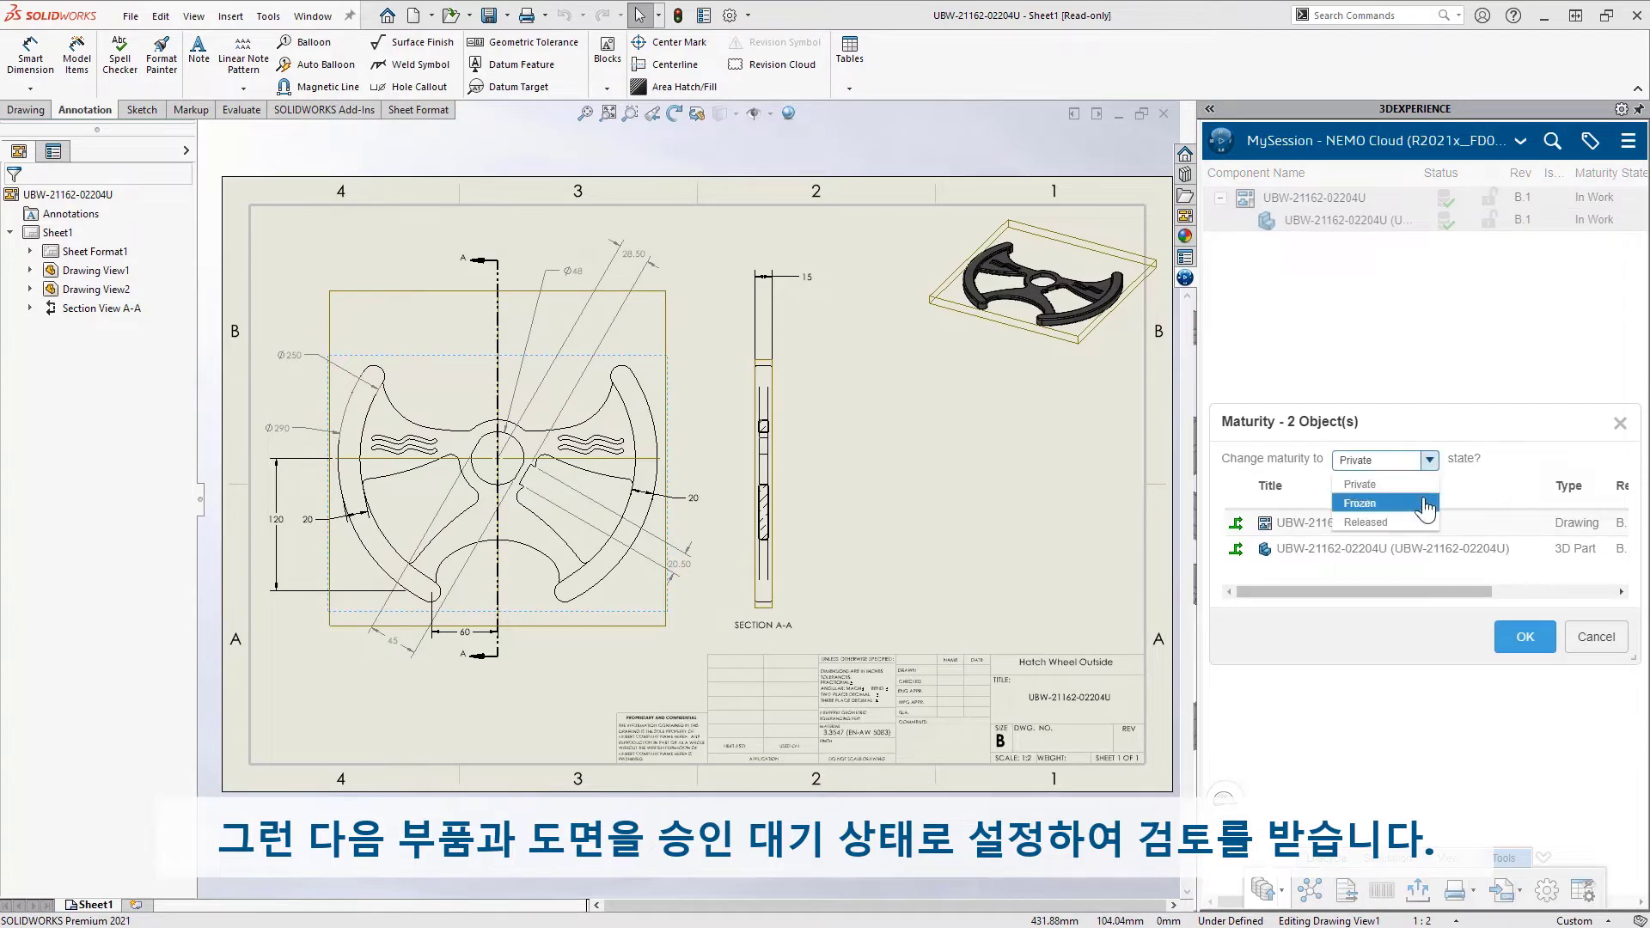
{"action": "left_click", "coordinate": [1375, 494]}
{"action": "left_click", "coordinate": [1531, 636]}
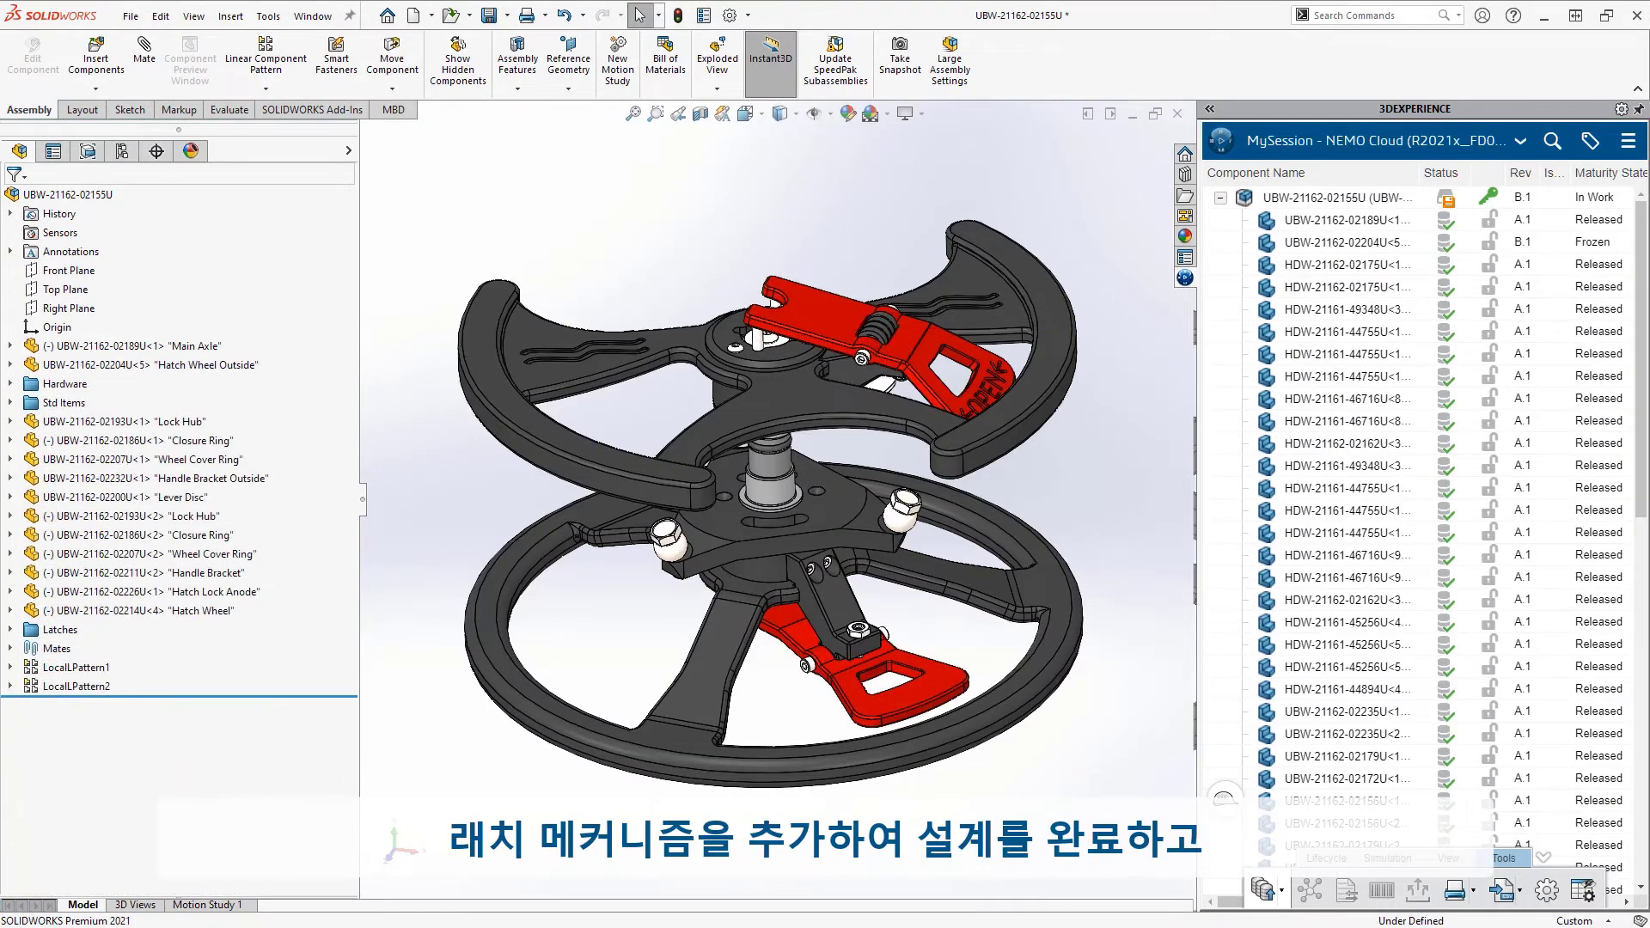
{"action": "right_click", "coordinate": [1387, 192]}
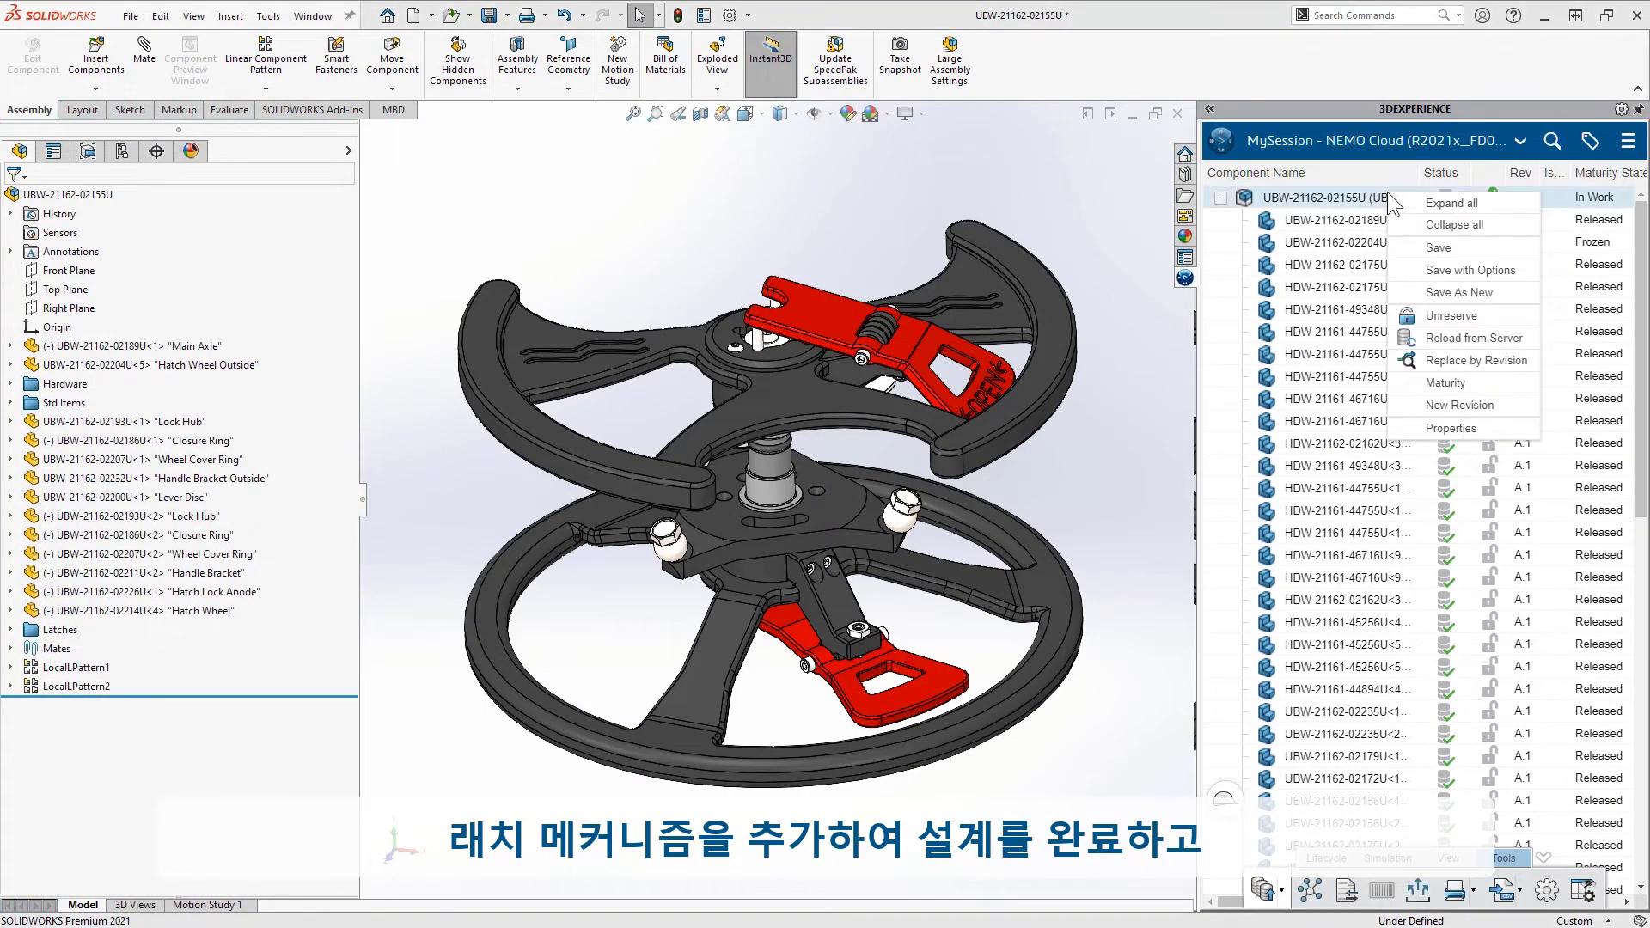
{"action": "left_click", "coordinate": [1513, 266]}
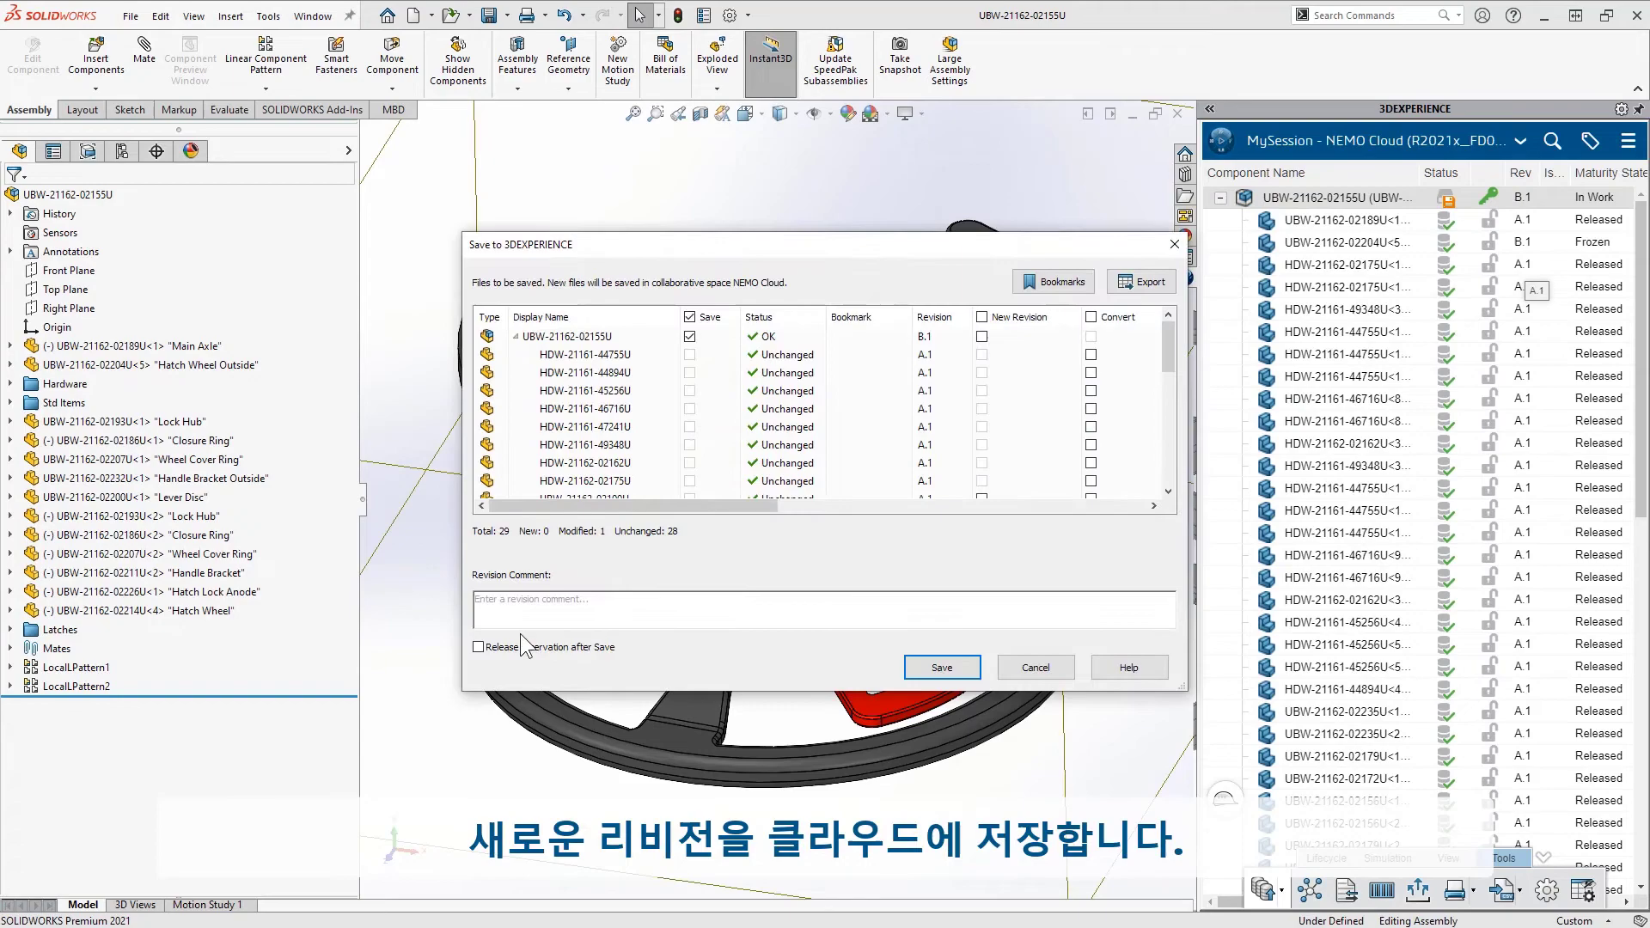
{"action": "left_click", "coordinate": [929, 670]}
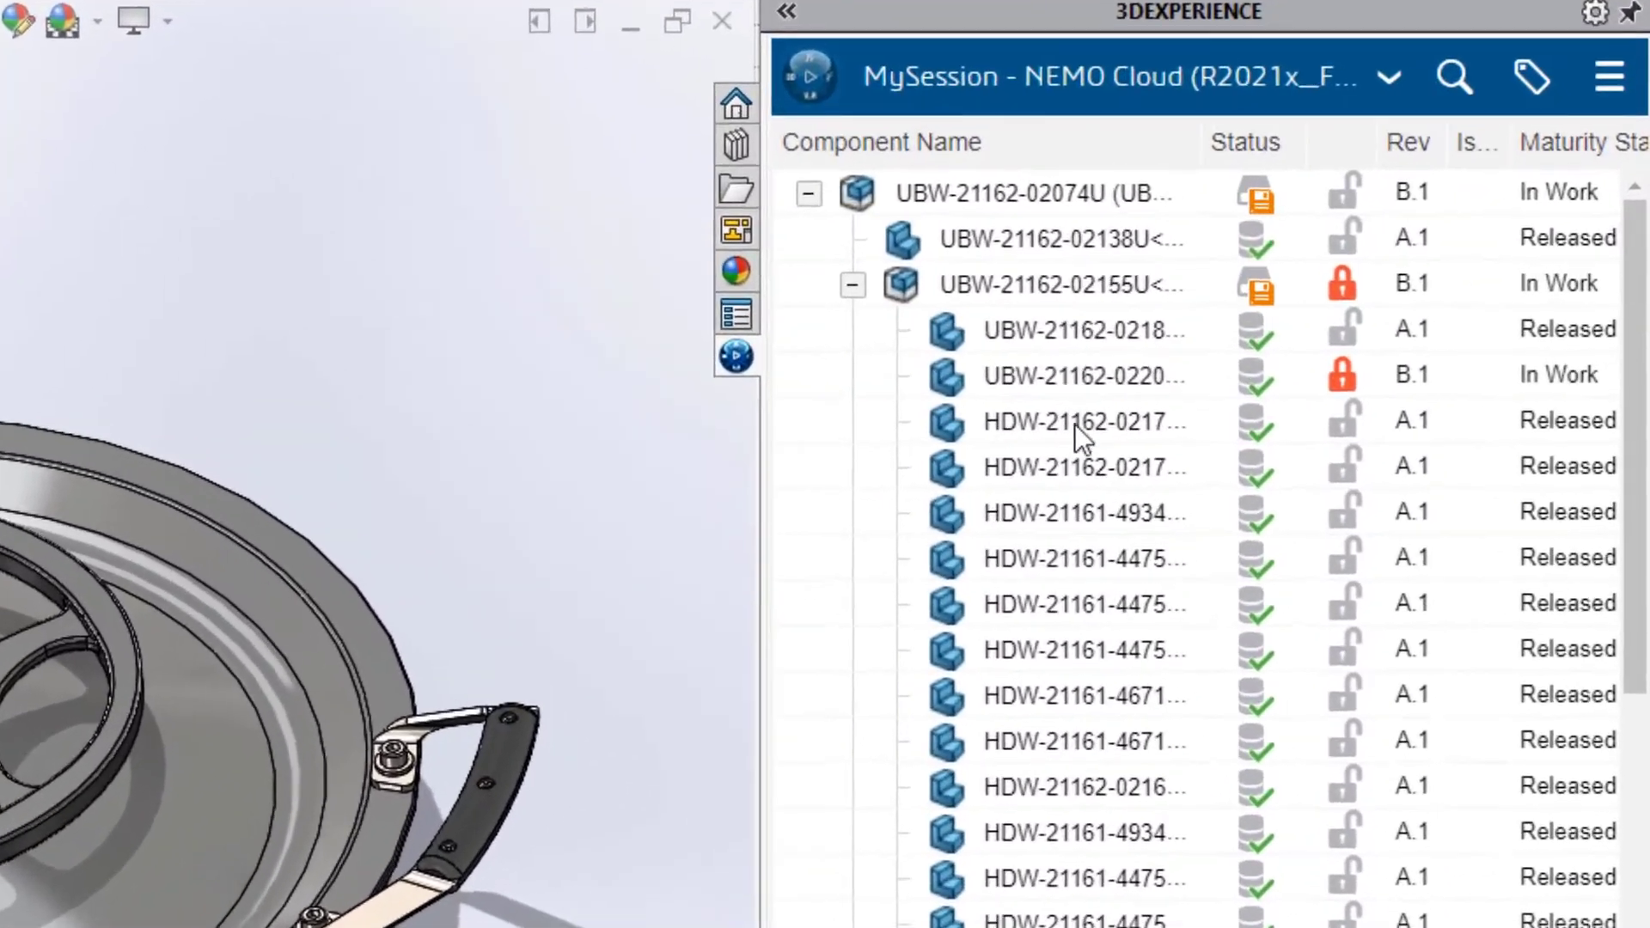
{"action": "mouse_move", "coordinate": [1355, 289]}
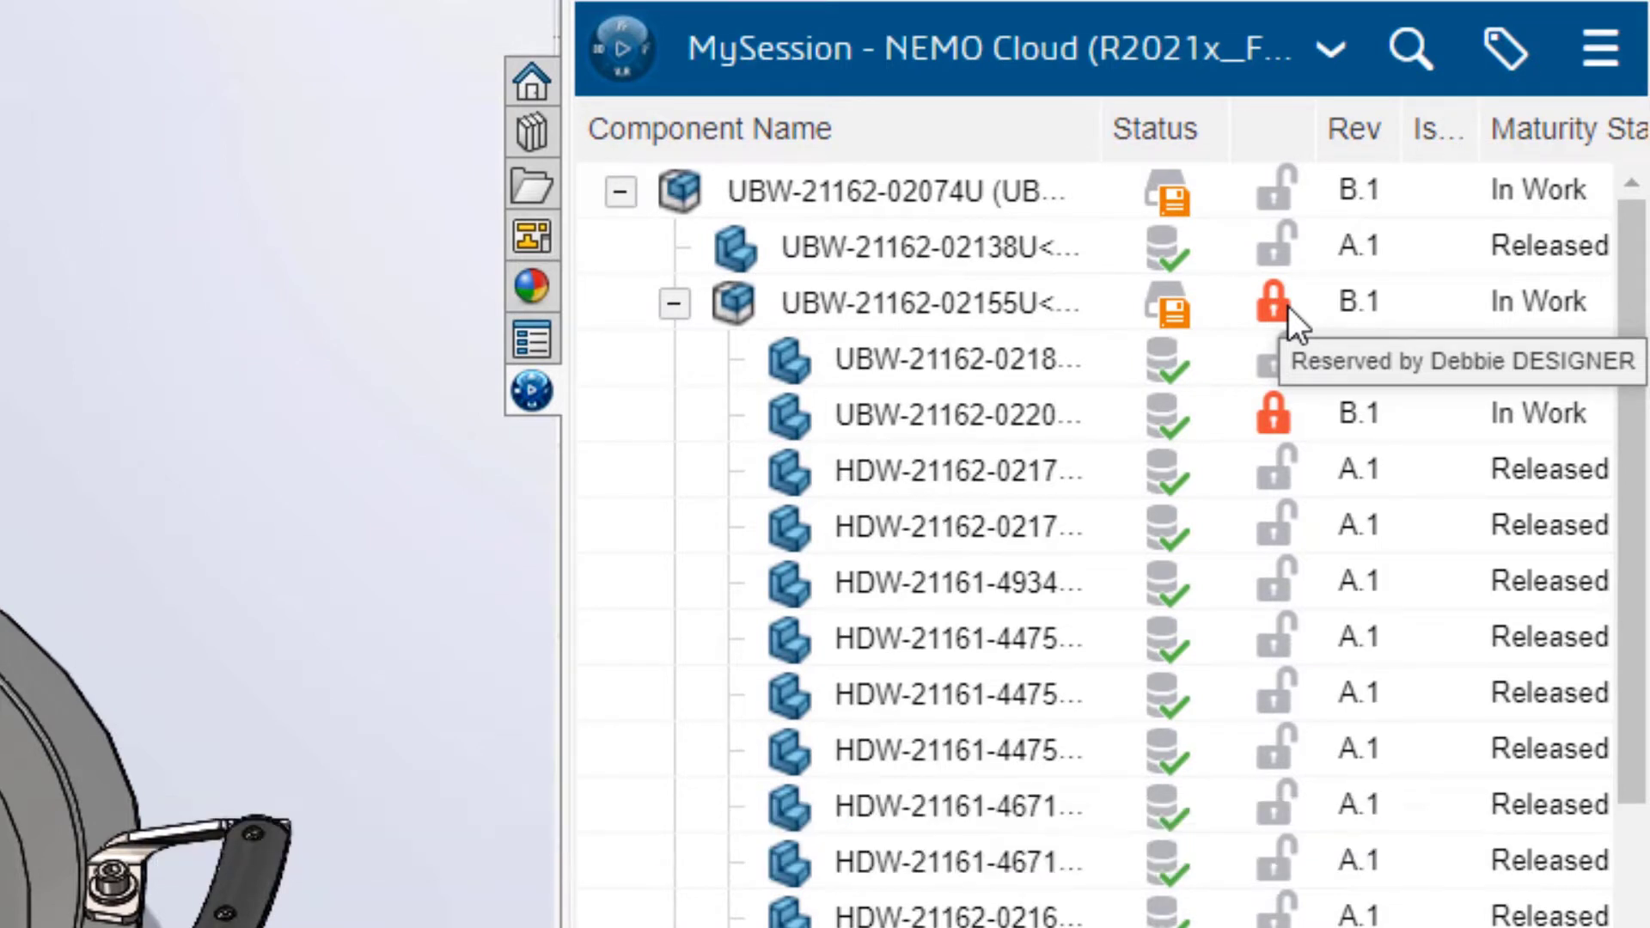
{"action": "right_click", "coordinate": [782, 187]}
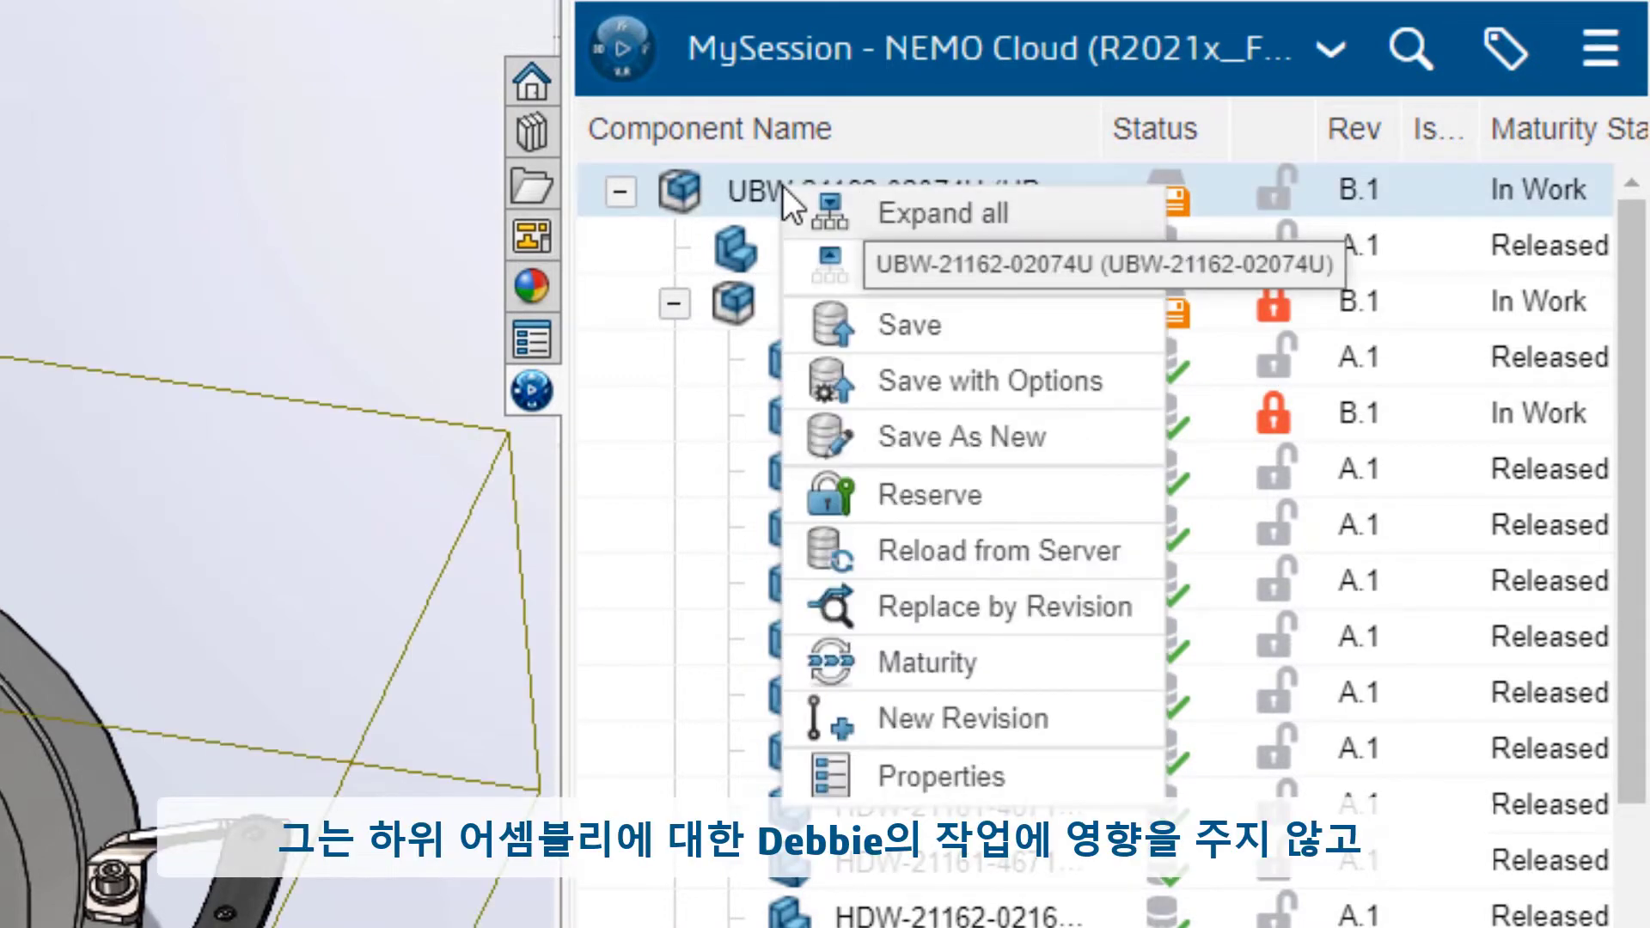
{"action": "left_click", "coordinate": [813, 495]}
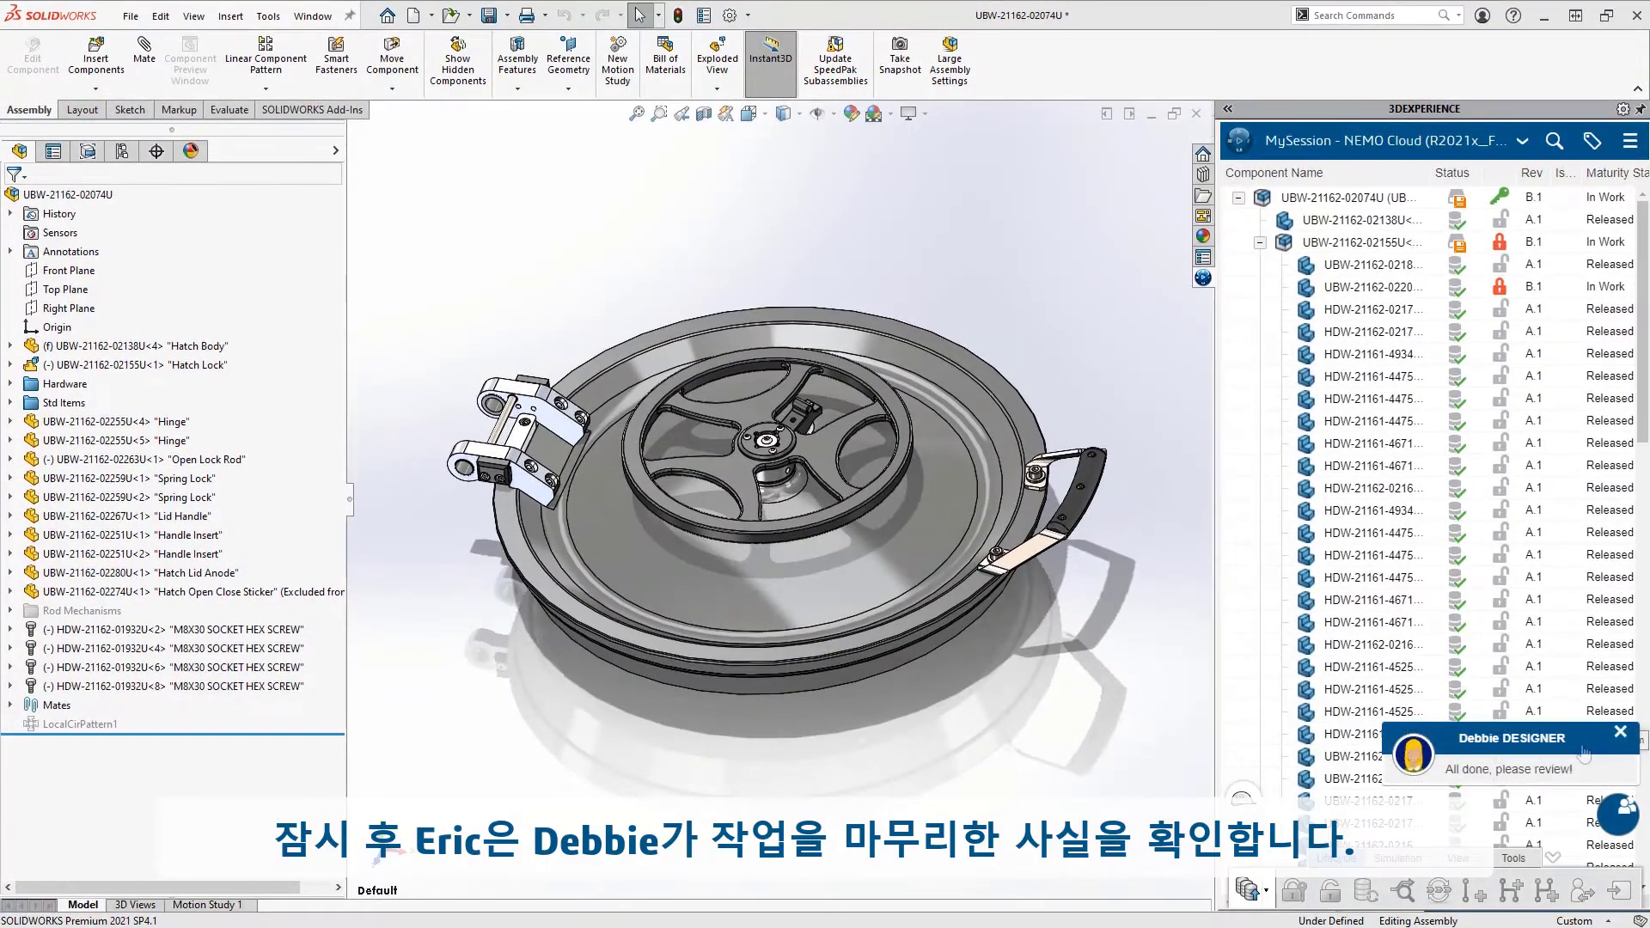
{"action": "left_click", "coordinate": [1621, 733]}
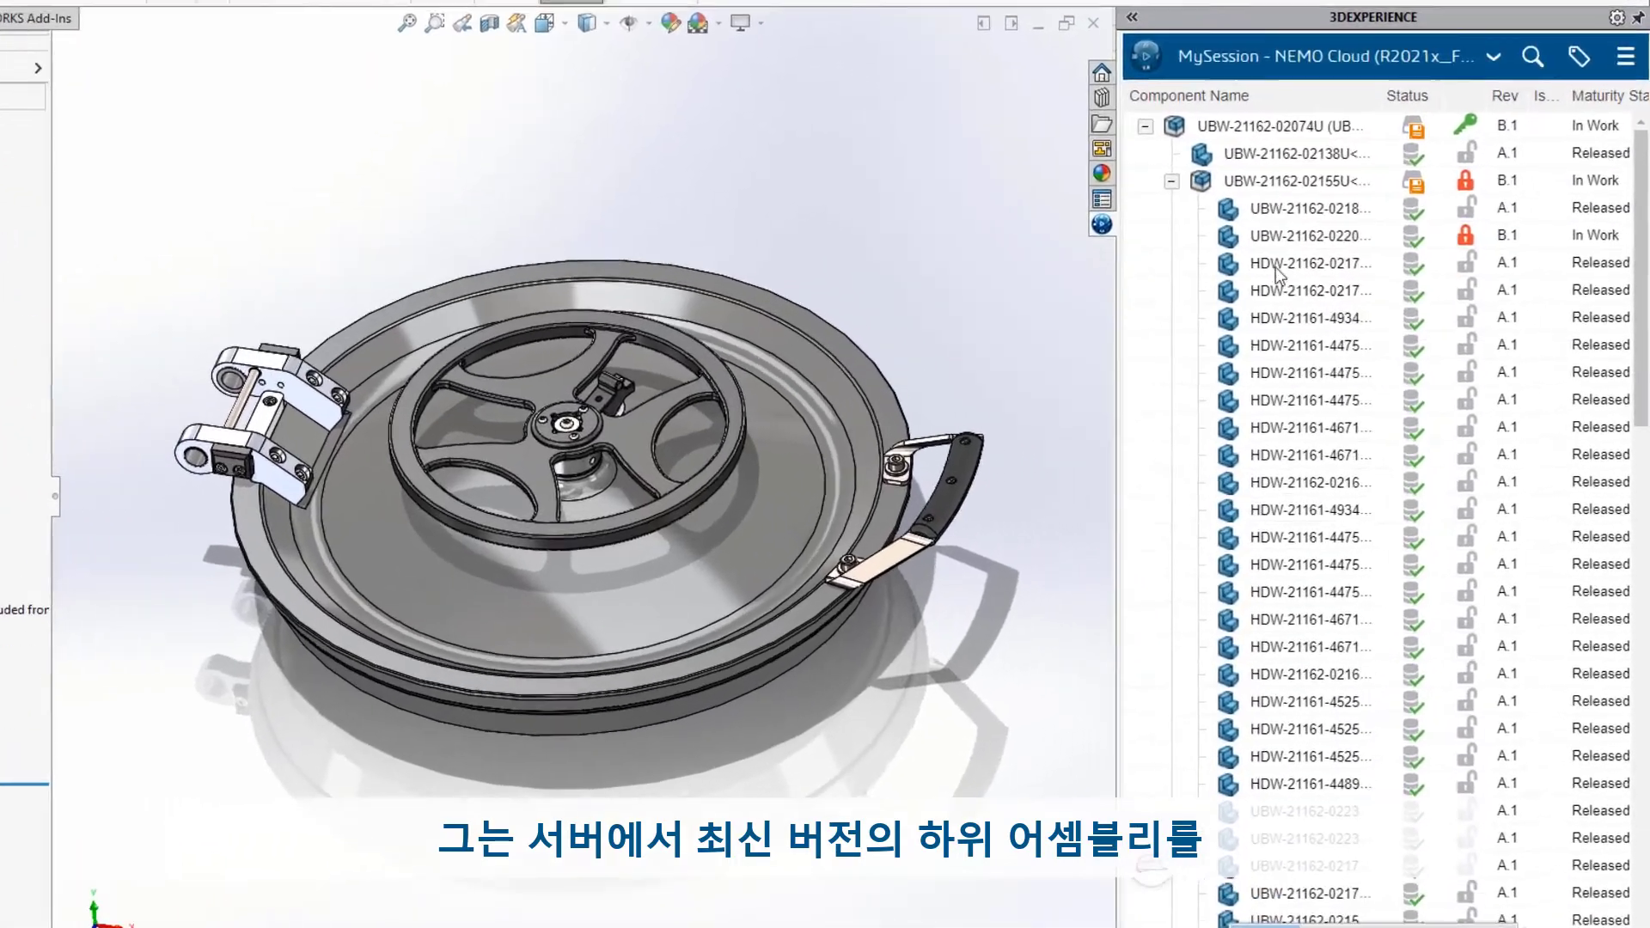
{"action": "right_click", "coordinate": [1289, 243]}
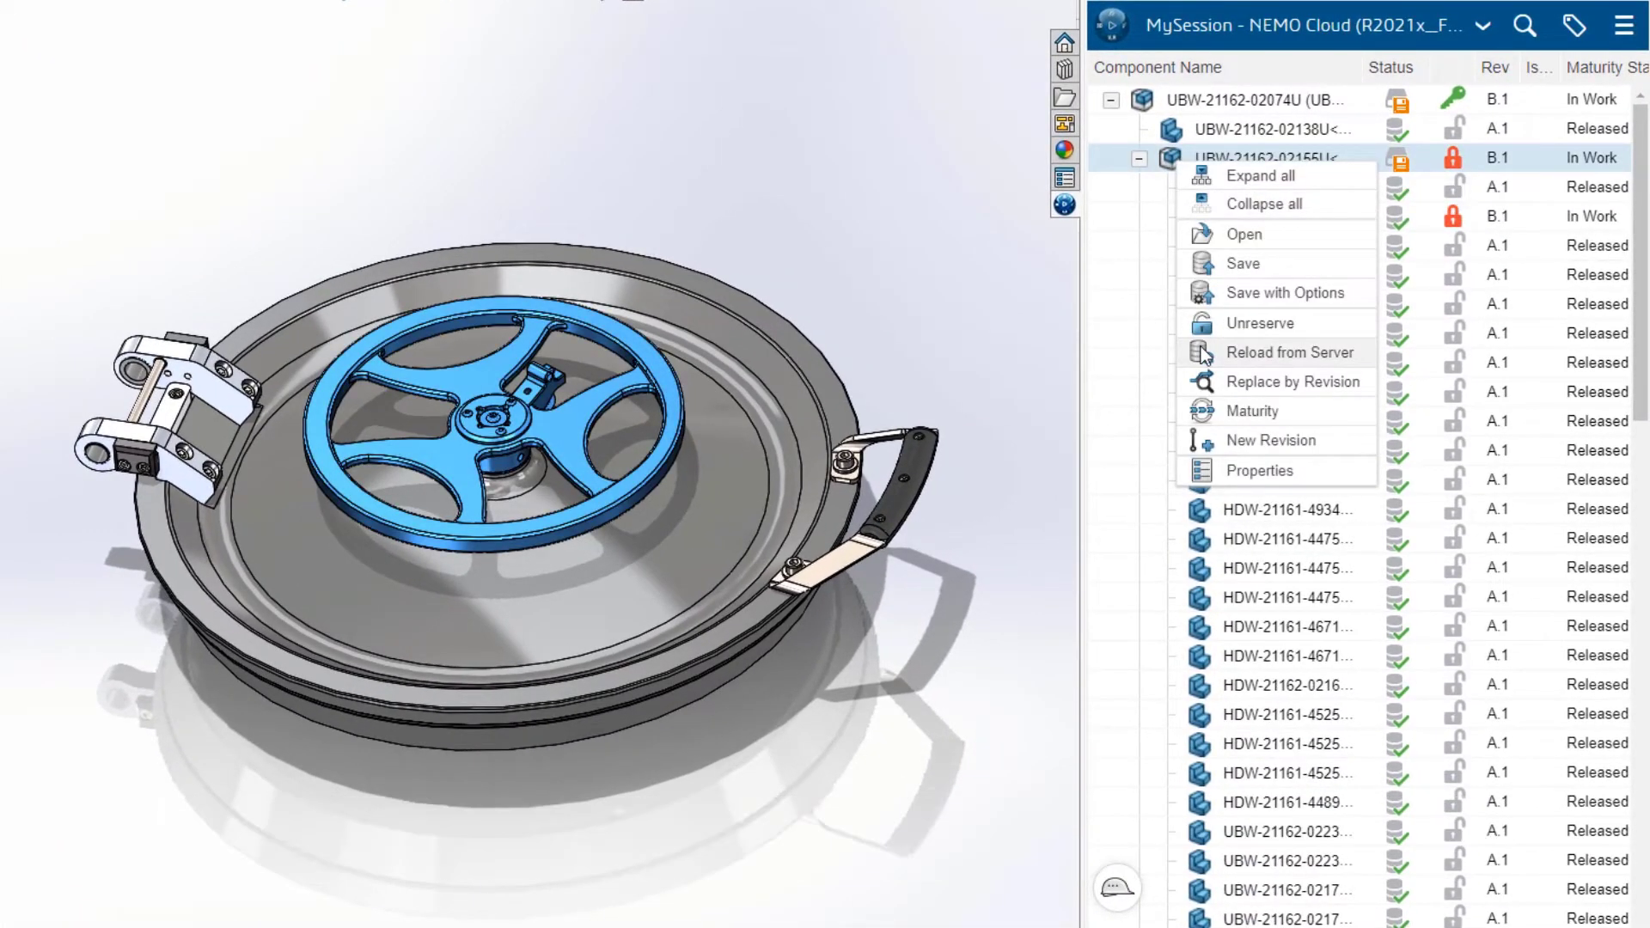
{"action": "left_click", "coordinate": [1273, 352]}
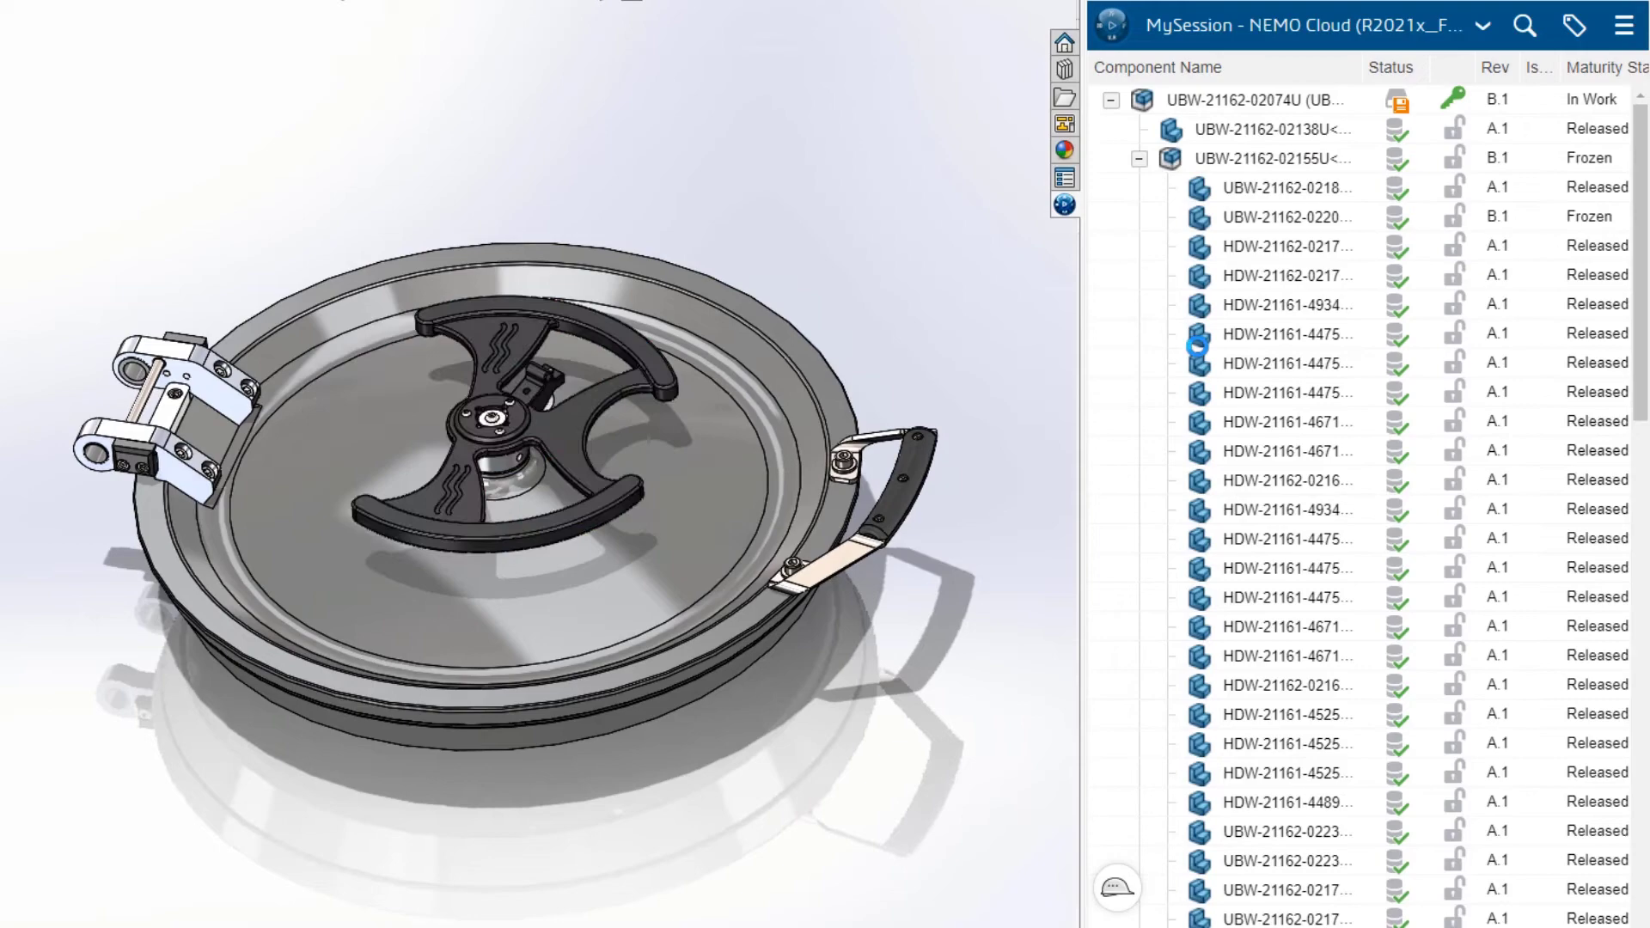
Open the hand wheel's drawing and set drawing and part 02204U to Released.
{"action": "left_click", "coordinate": [662, 368]}
{"action": "left_click", "coordinate": [760, 228]}
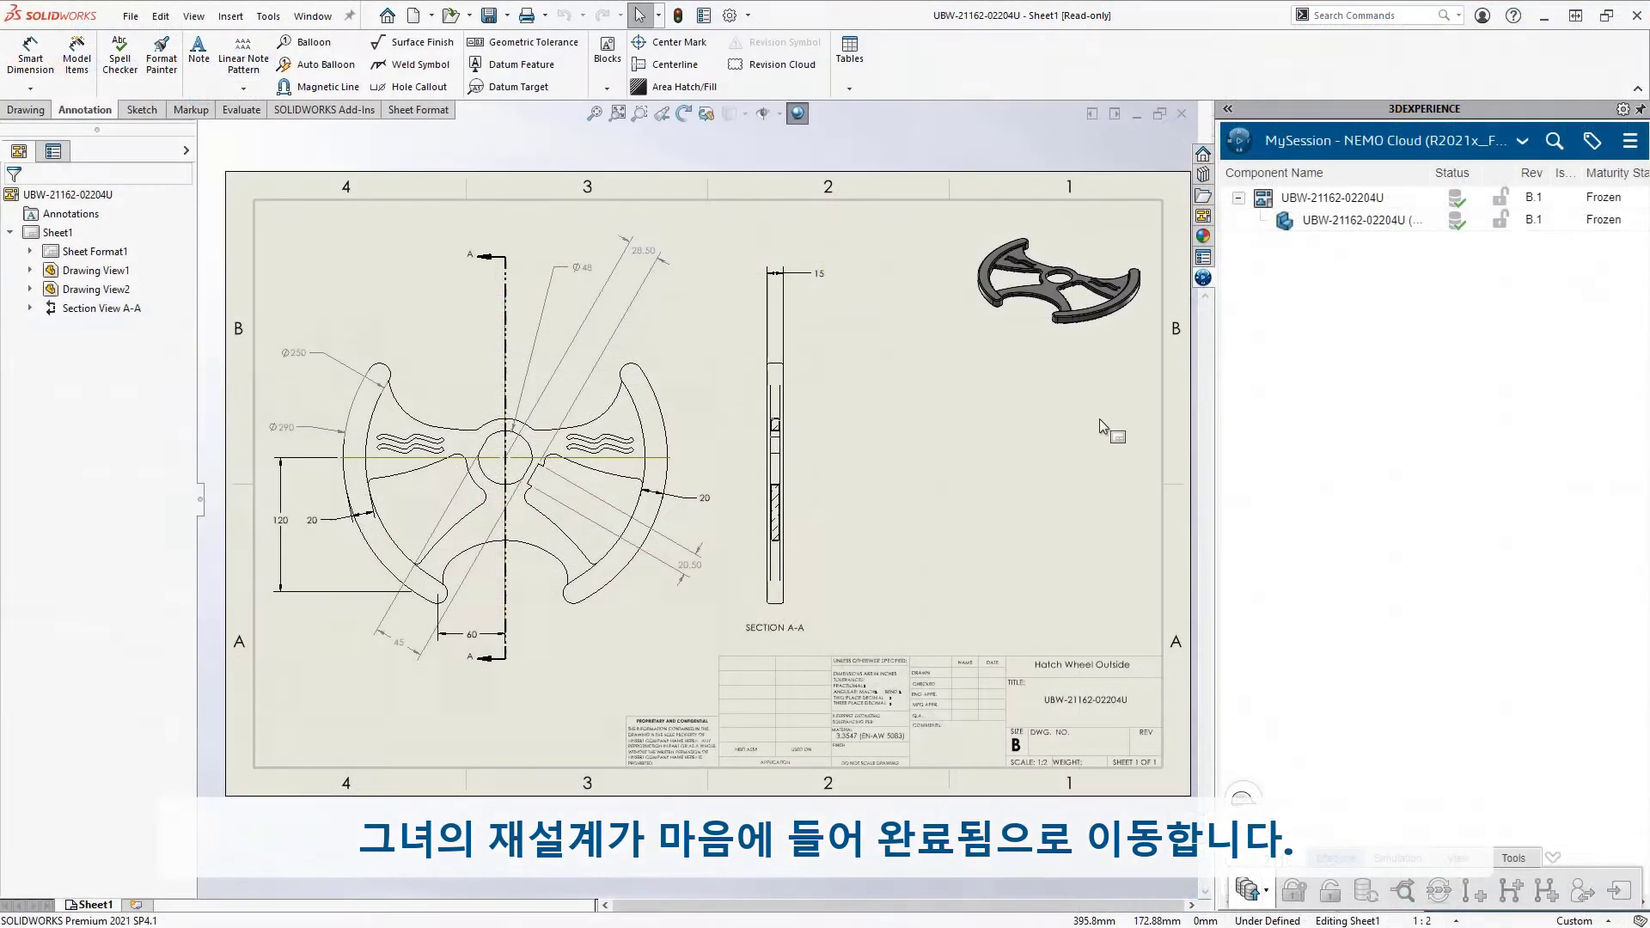
{"action": "right_click", "coordinate": [1302, 220]}
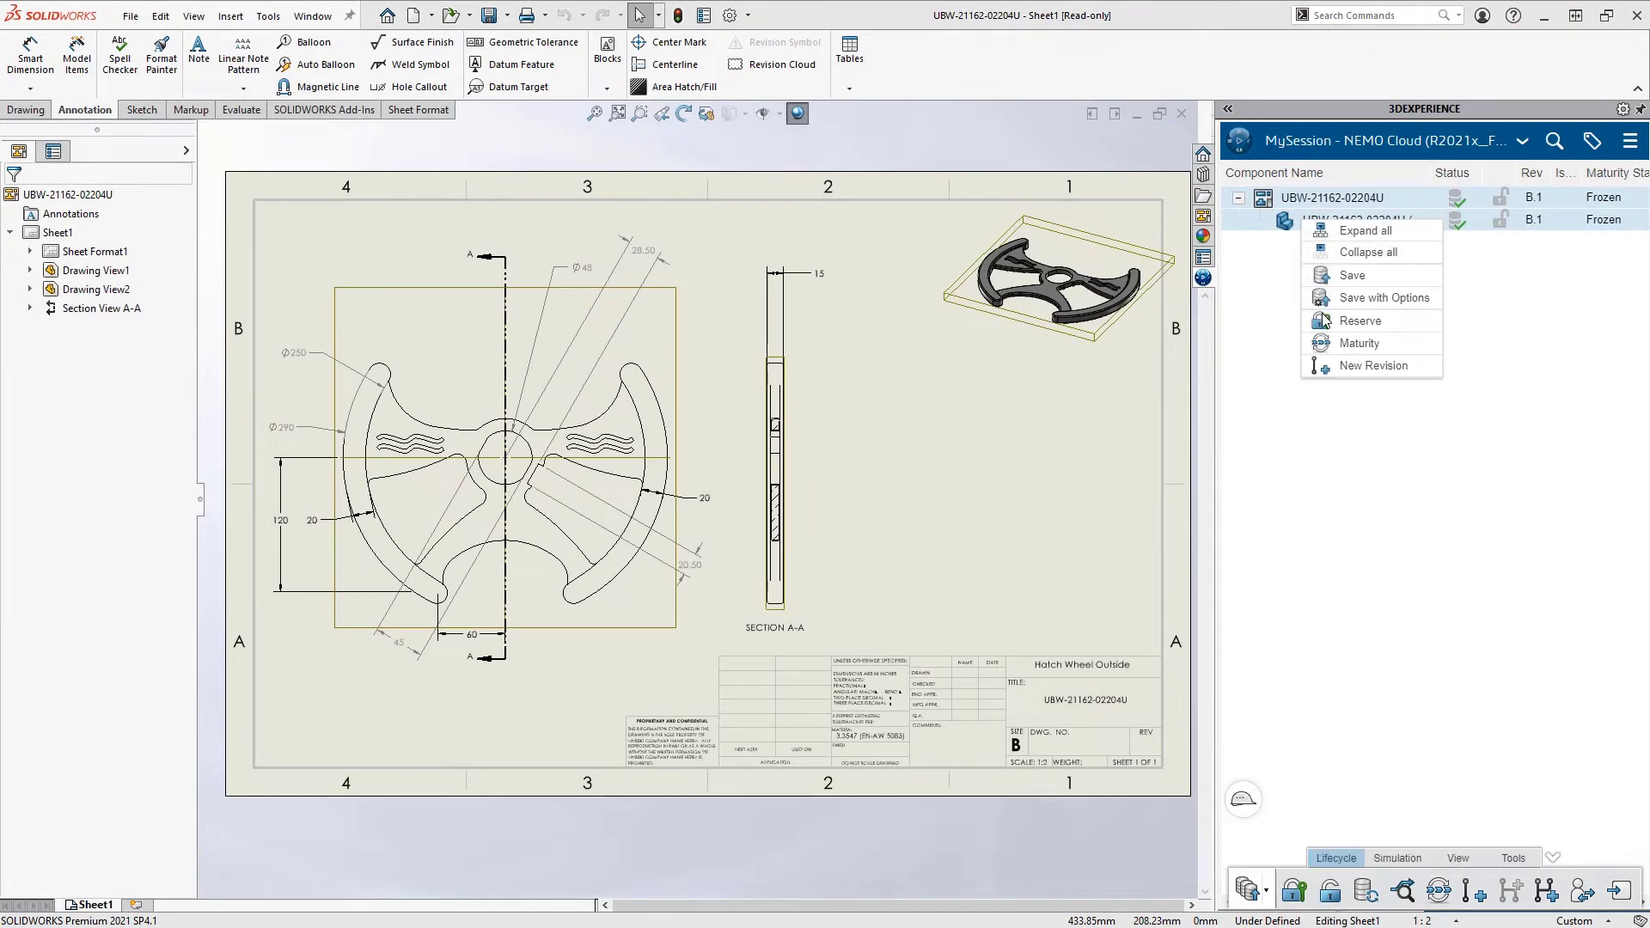
{"action": "left_click", "coordinate": [1325, 345]}
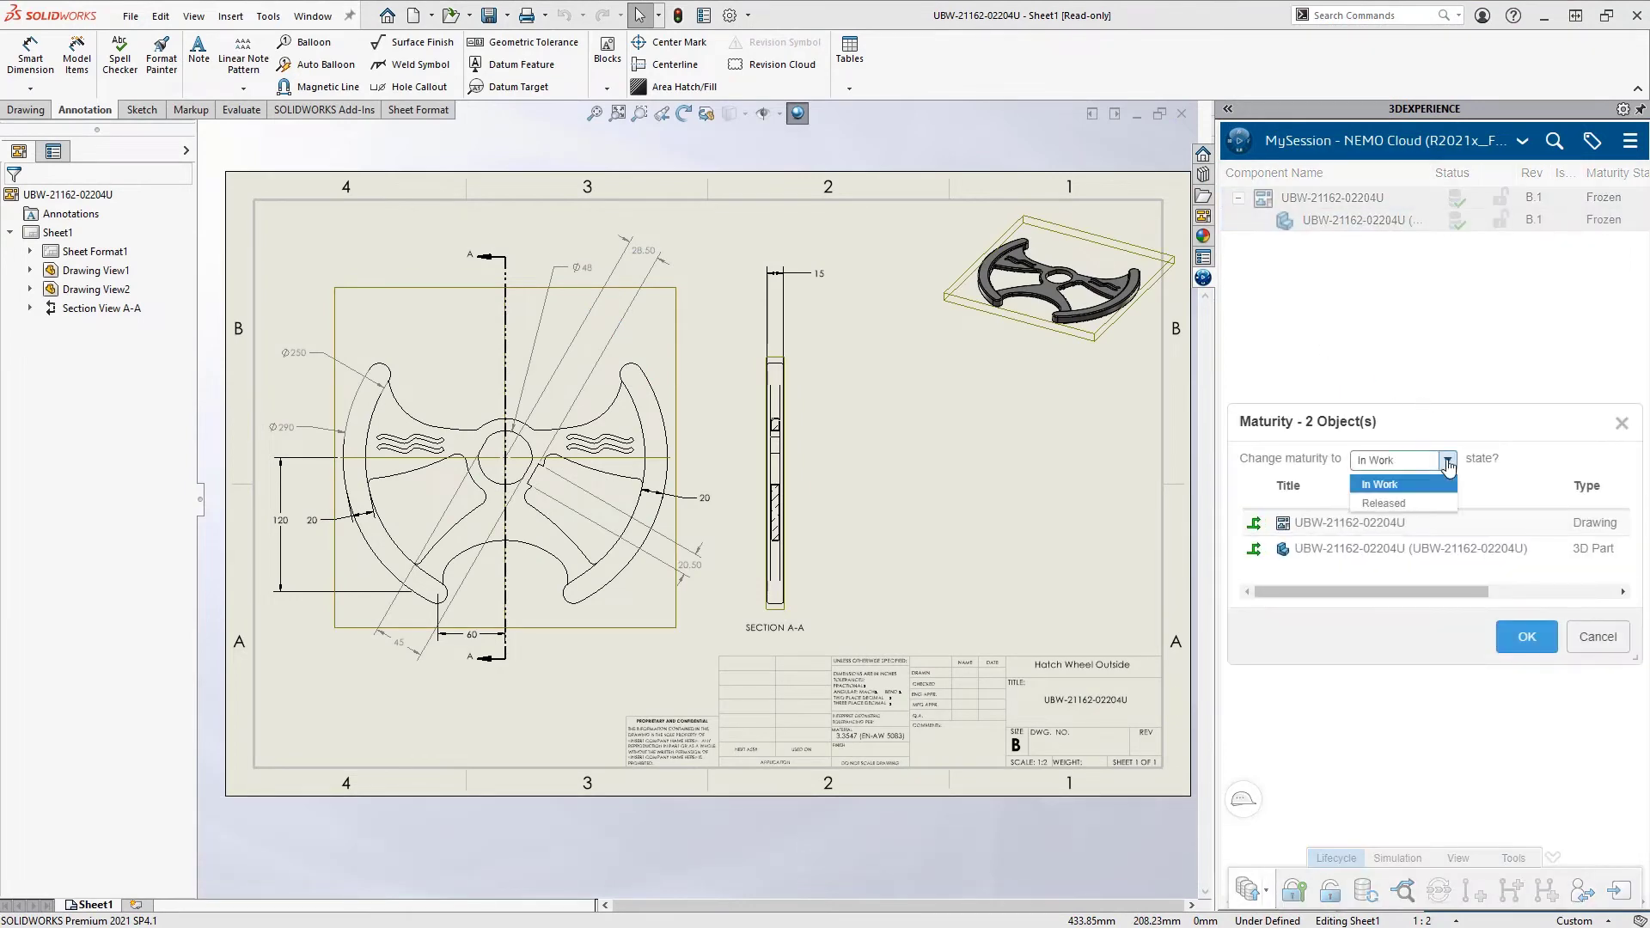
{"action": "left_click", "coordinate": [1441, 504]}
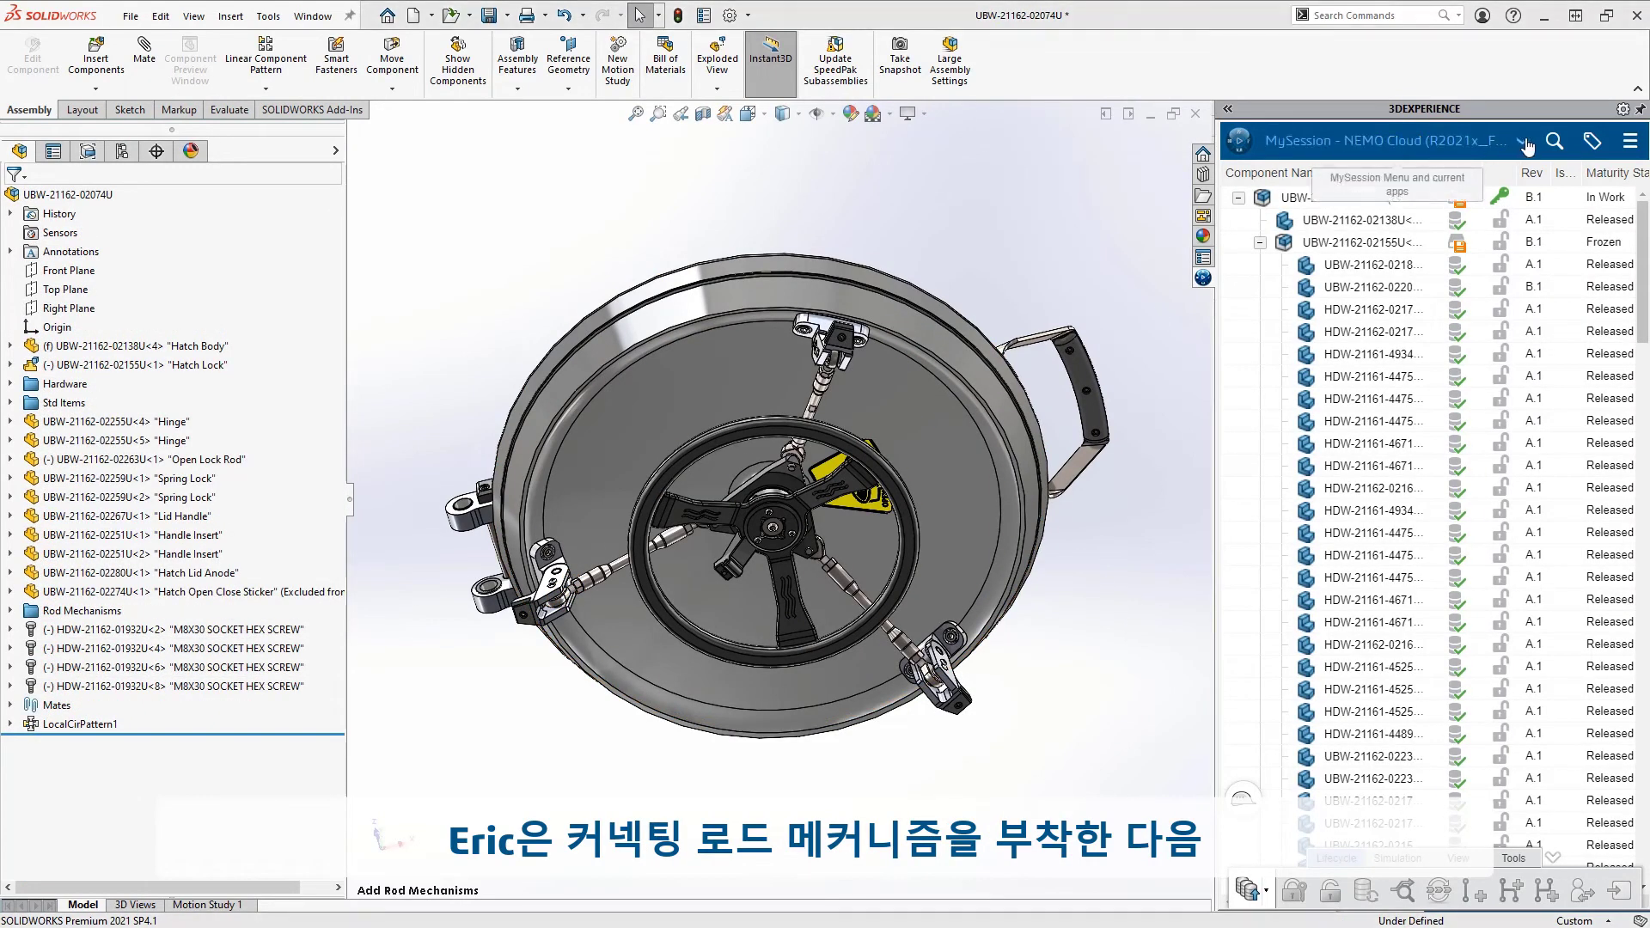
{"action": "left_click", "coordinate": [1522, 141]}
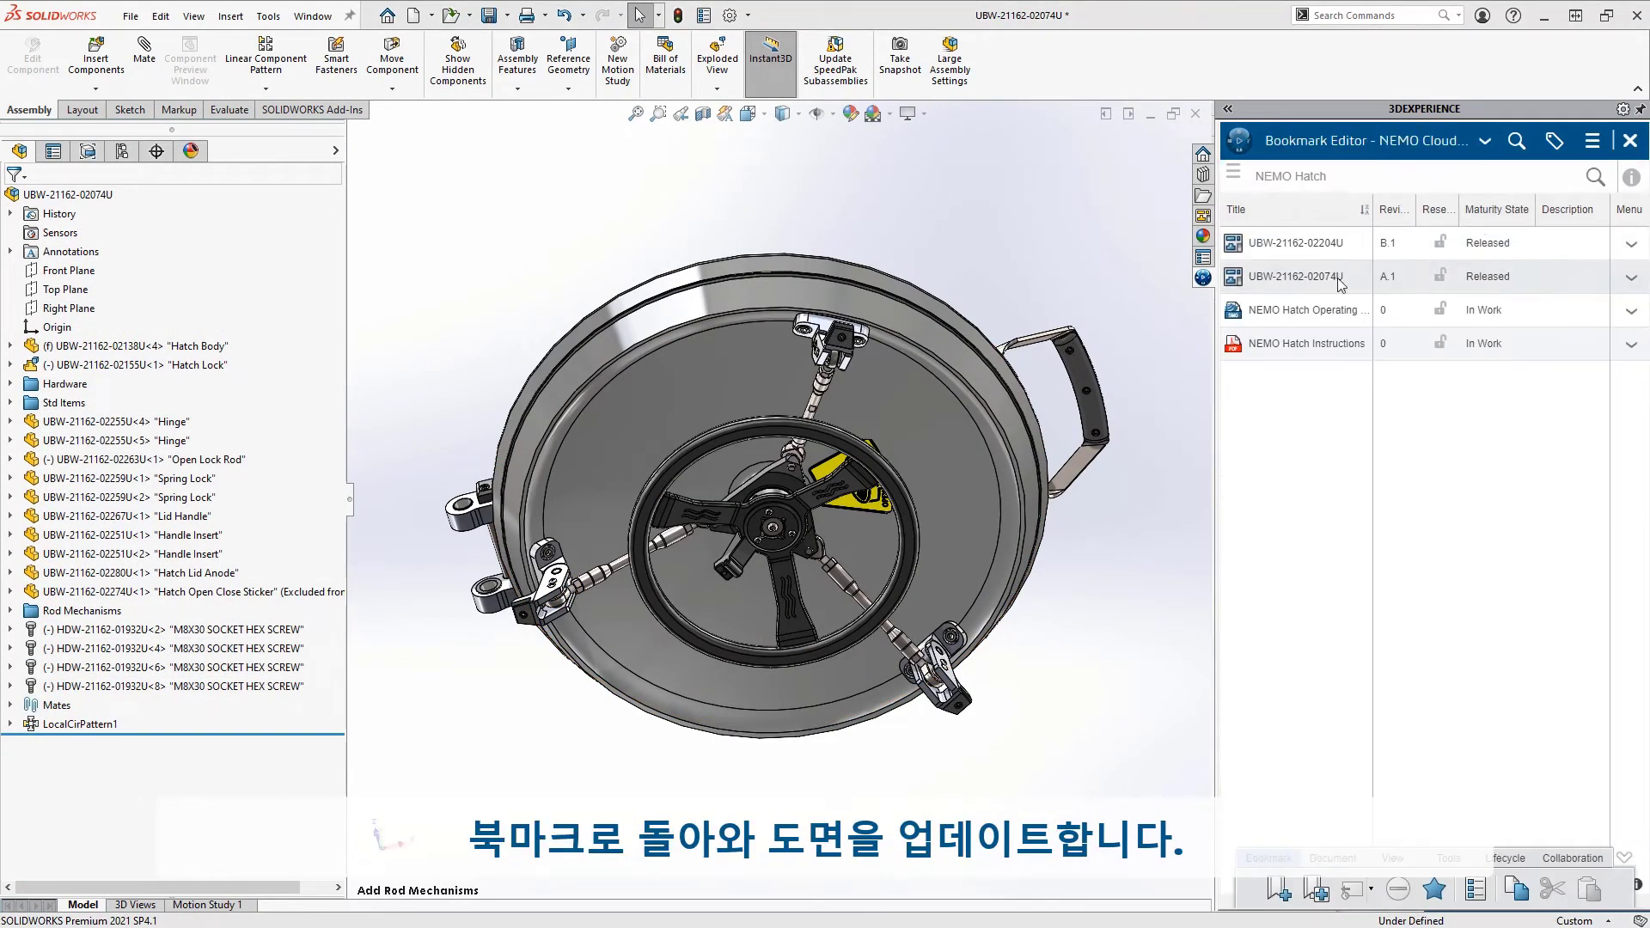
{"action": "right_click", "coordinate": [1339, 284]}
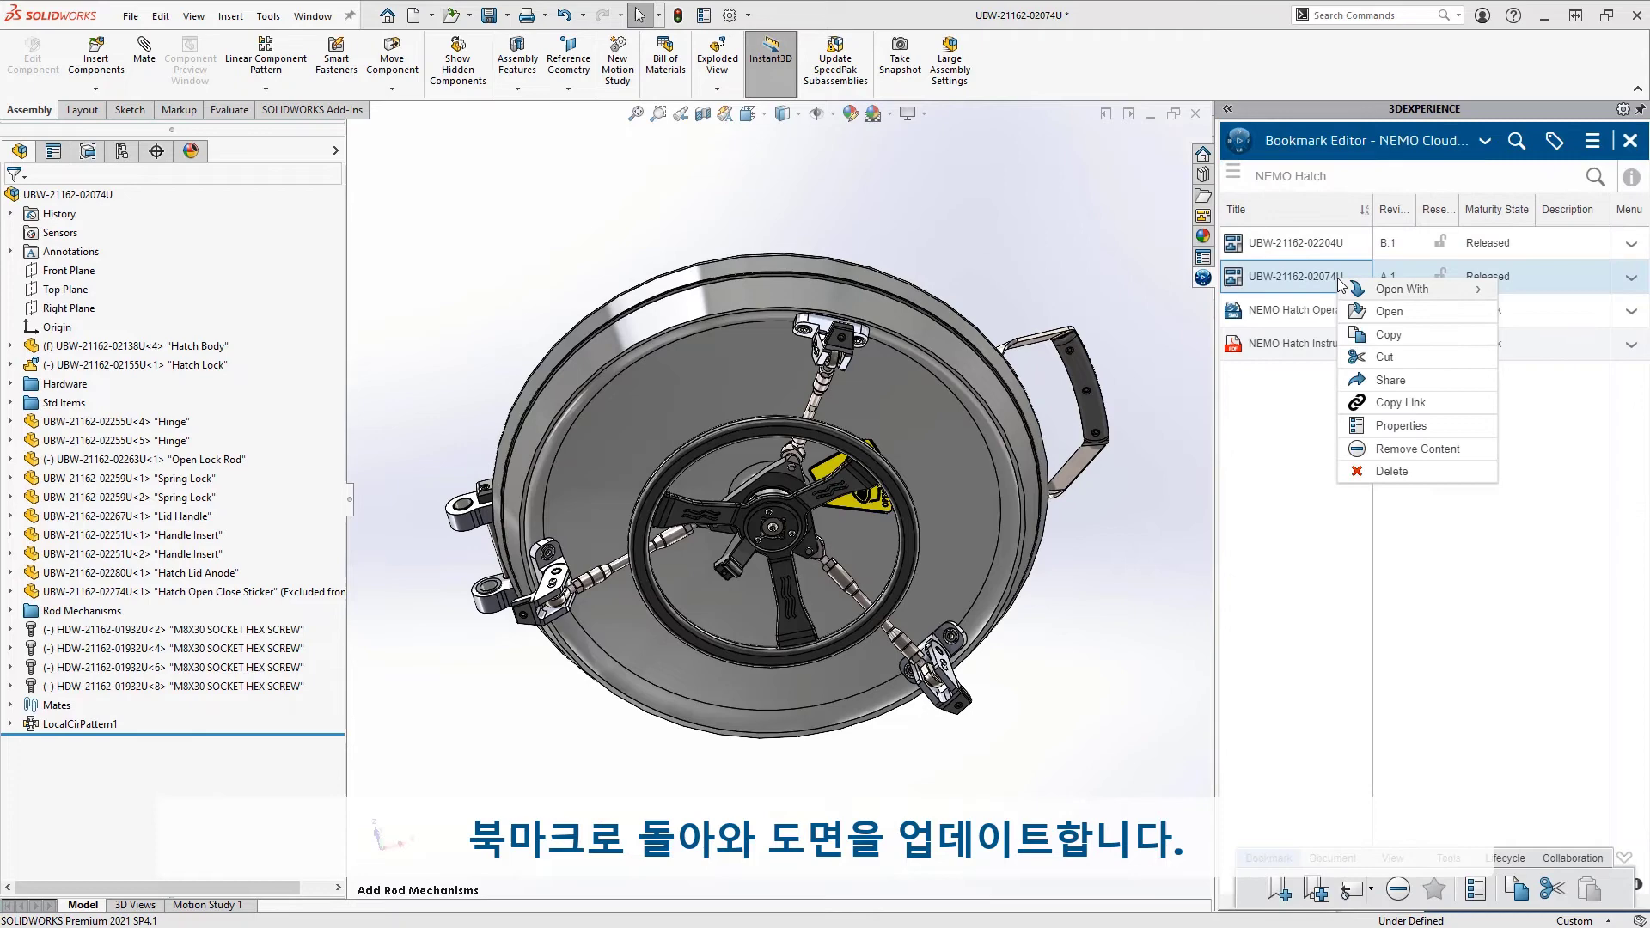
{"action": "left_click", "coordinate": [1358, 314]}
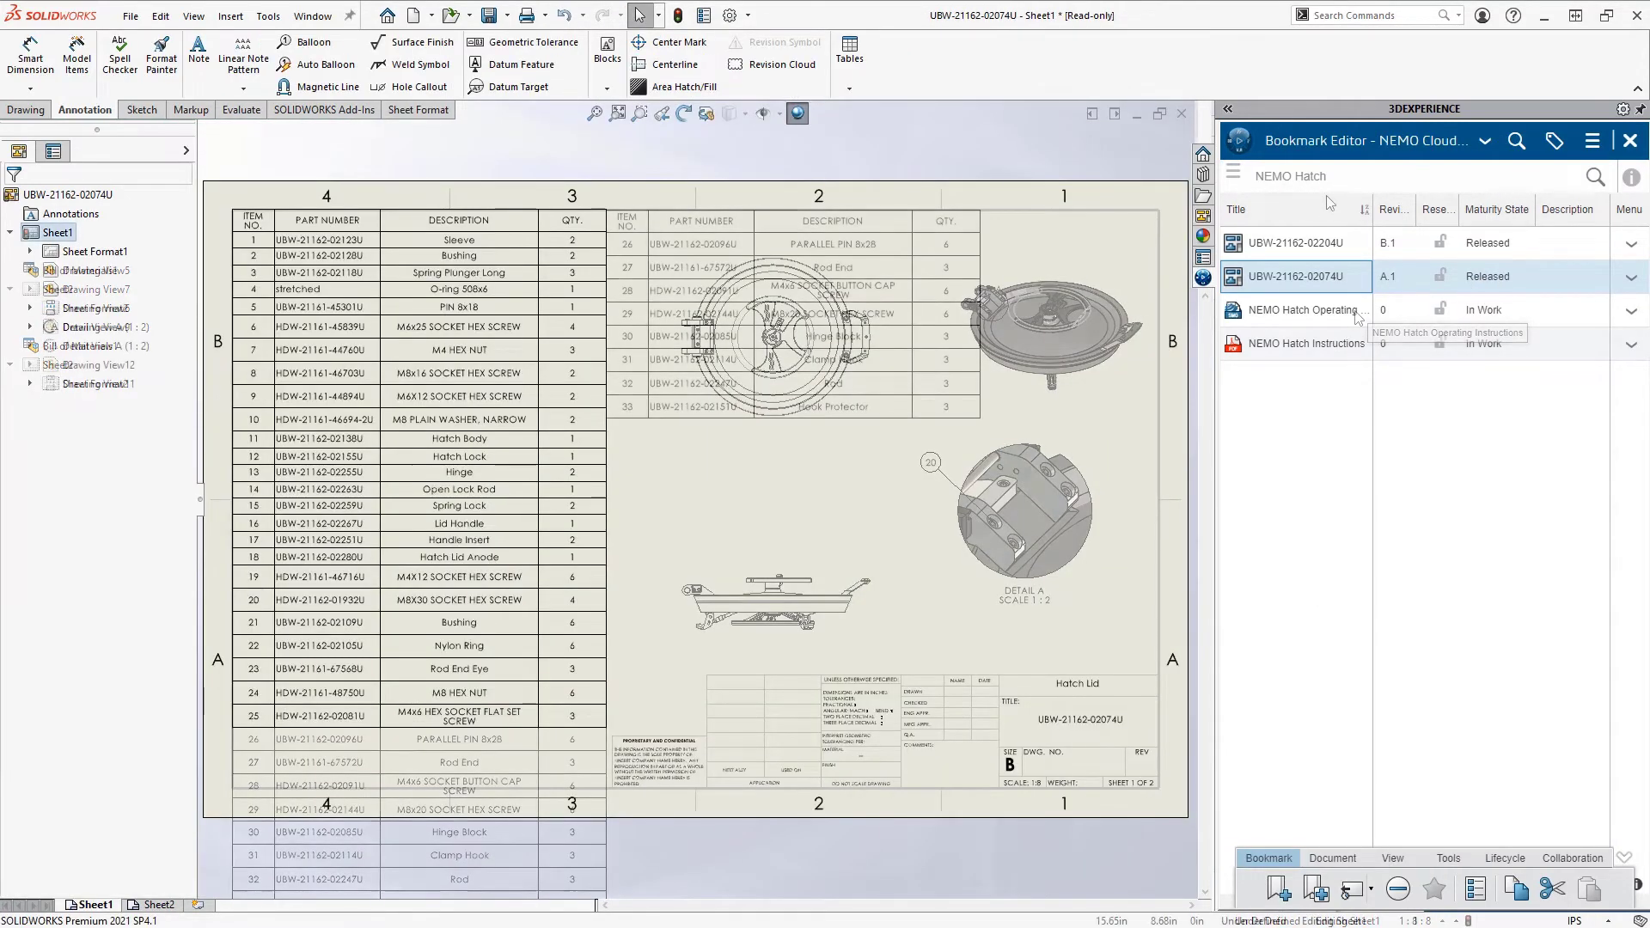
Save the drawing to 3DEXPERIENCE with New Revision ticked, creating revision B.1.
{"action": "right_click", "coordinate": [1268, 202]}
{"action": "left_click", "coordinate": [1286, 284]}
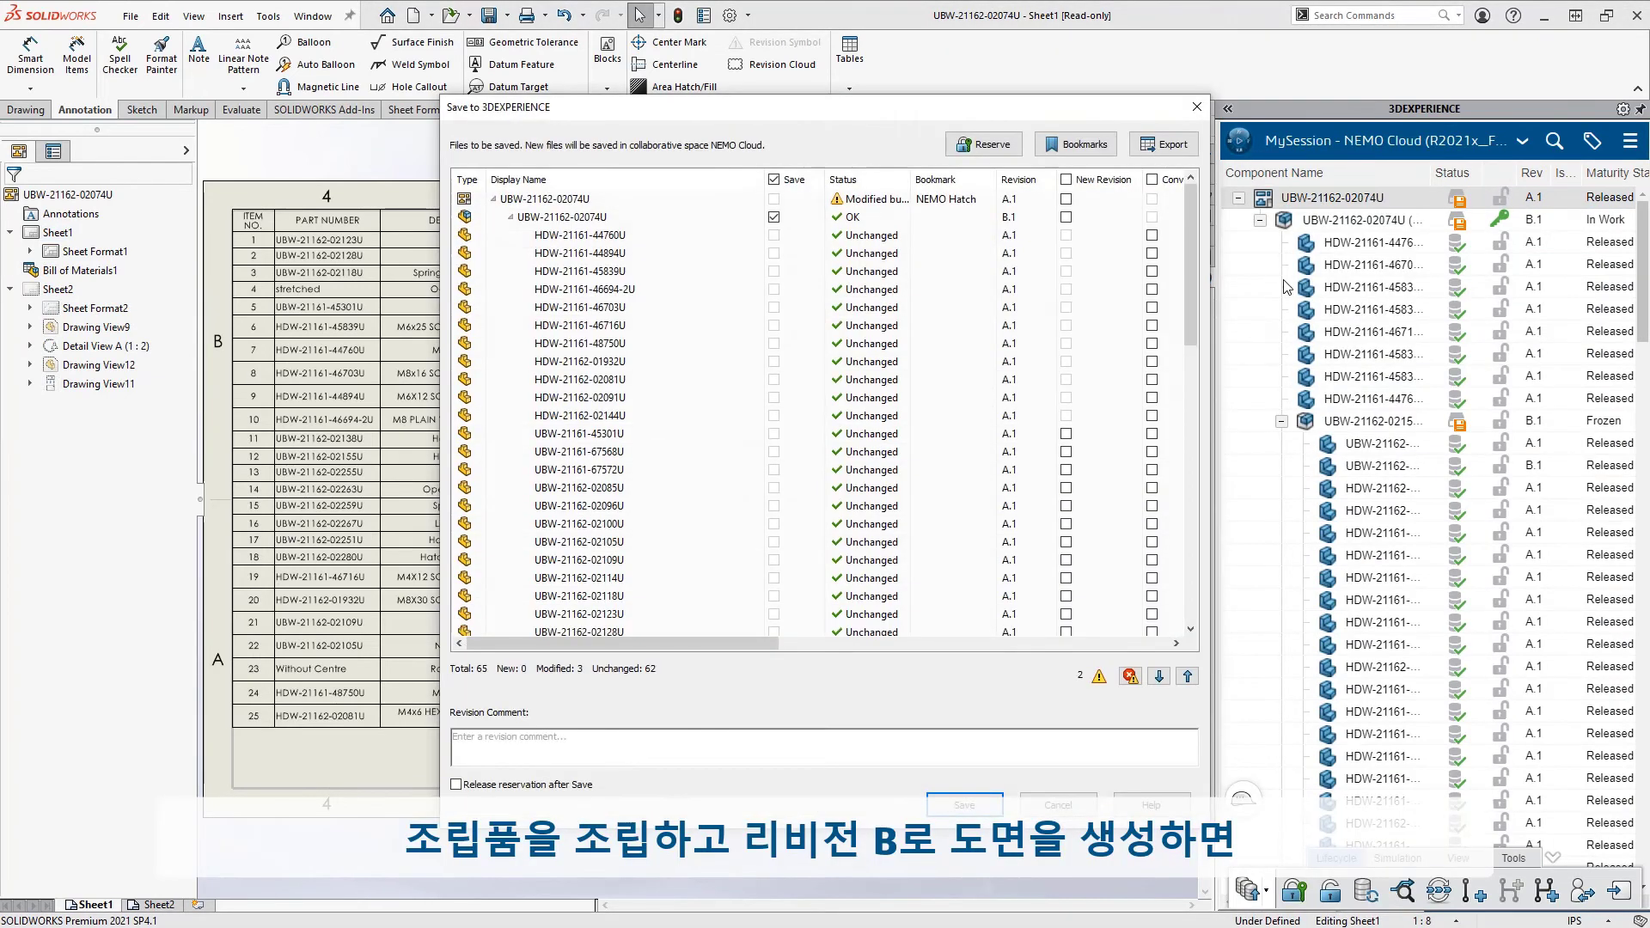
{"action": "left_click", "coordinate": [1065, 199]}
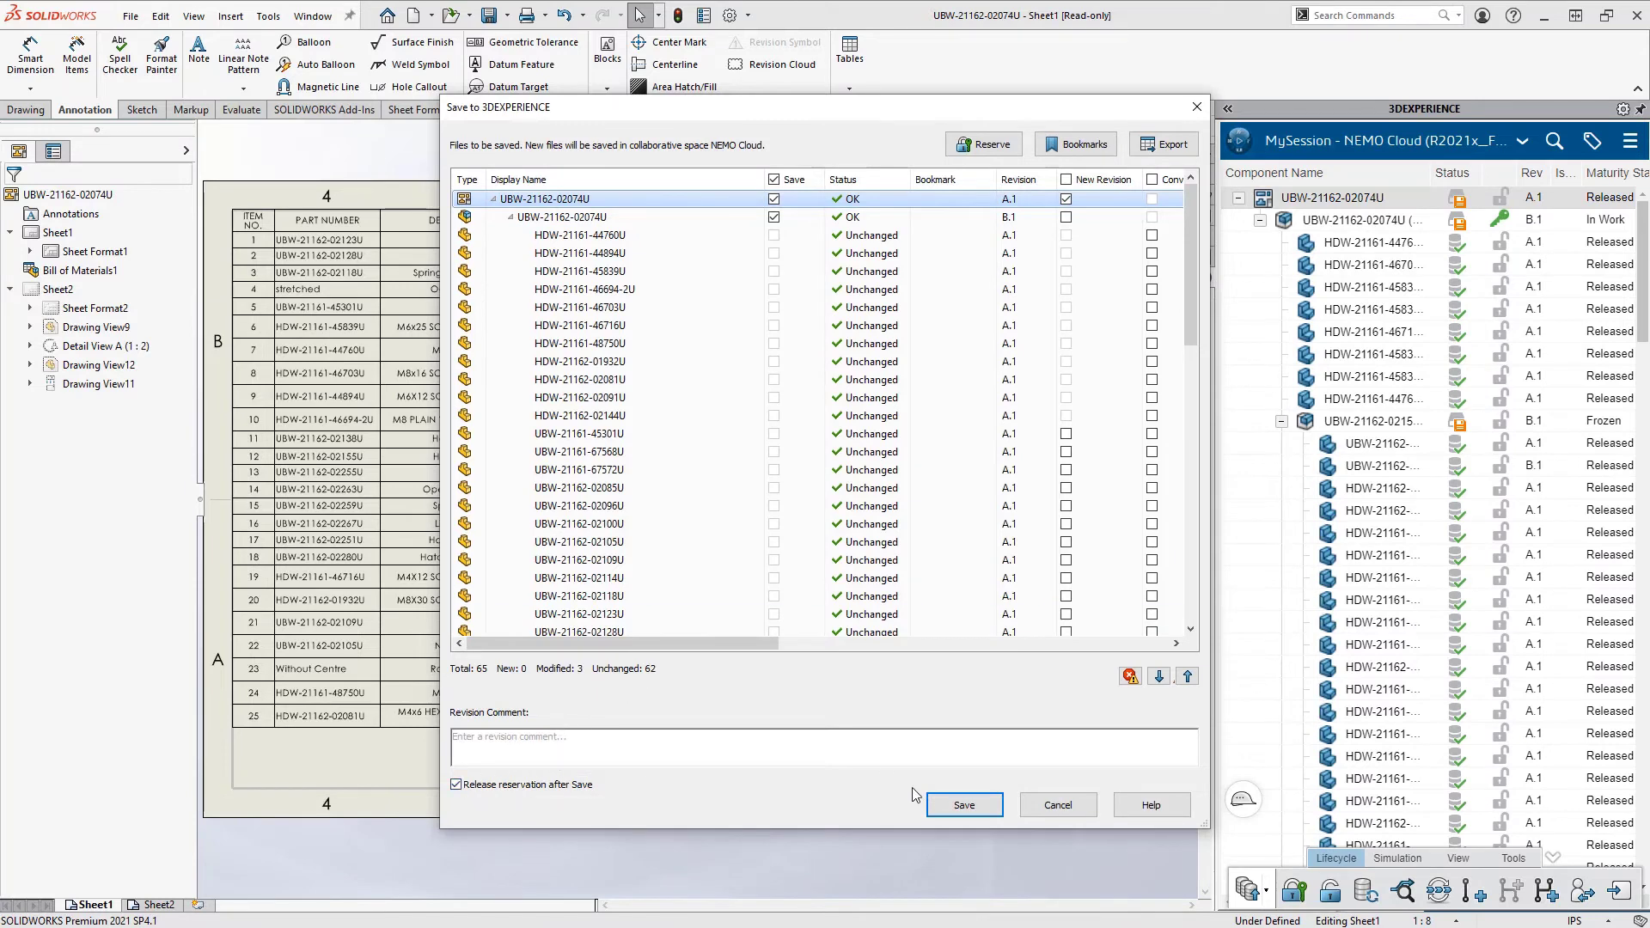
{"action": "left_click", "coordinate": [963, 801]}
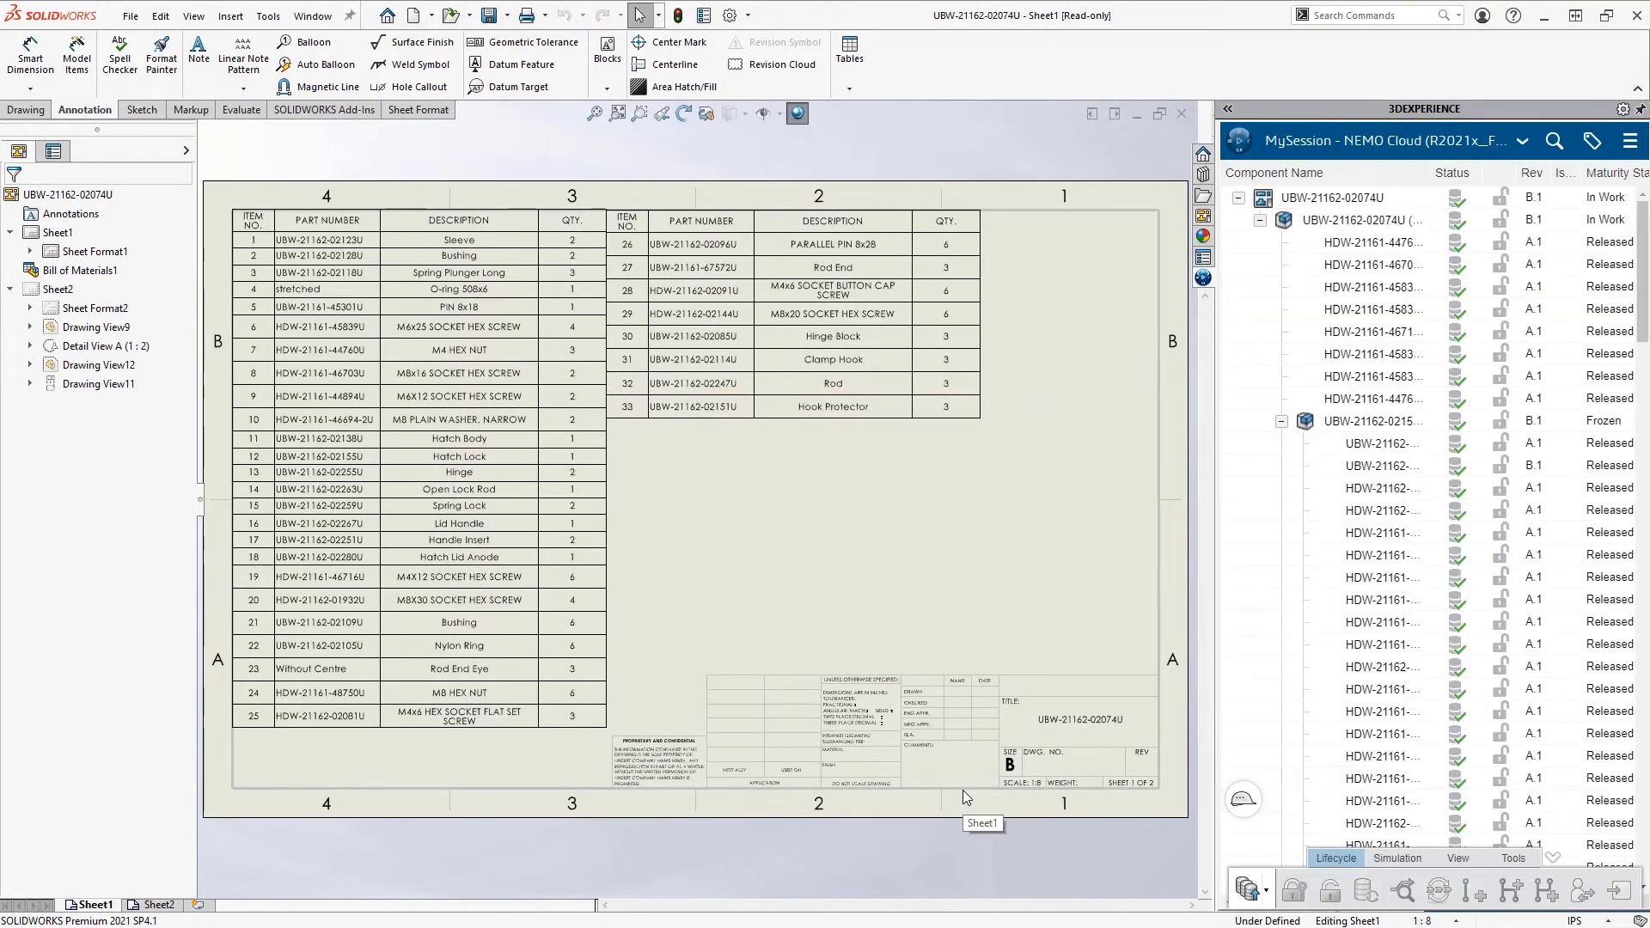
Download the NEMO Hatch Operating Instructions document for editing from the Bookmark Editor.
{"action": "left_click", "coordinate": [1522, 142]}
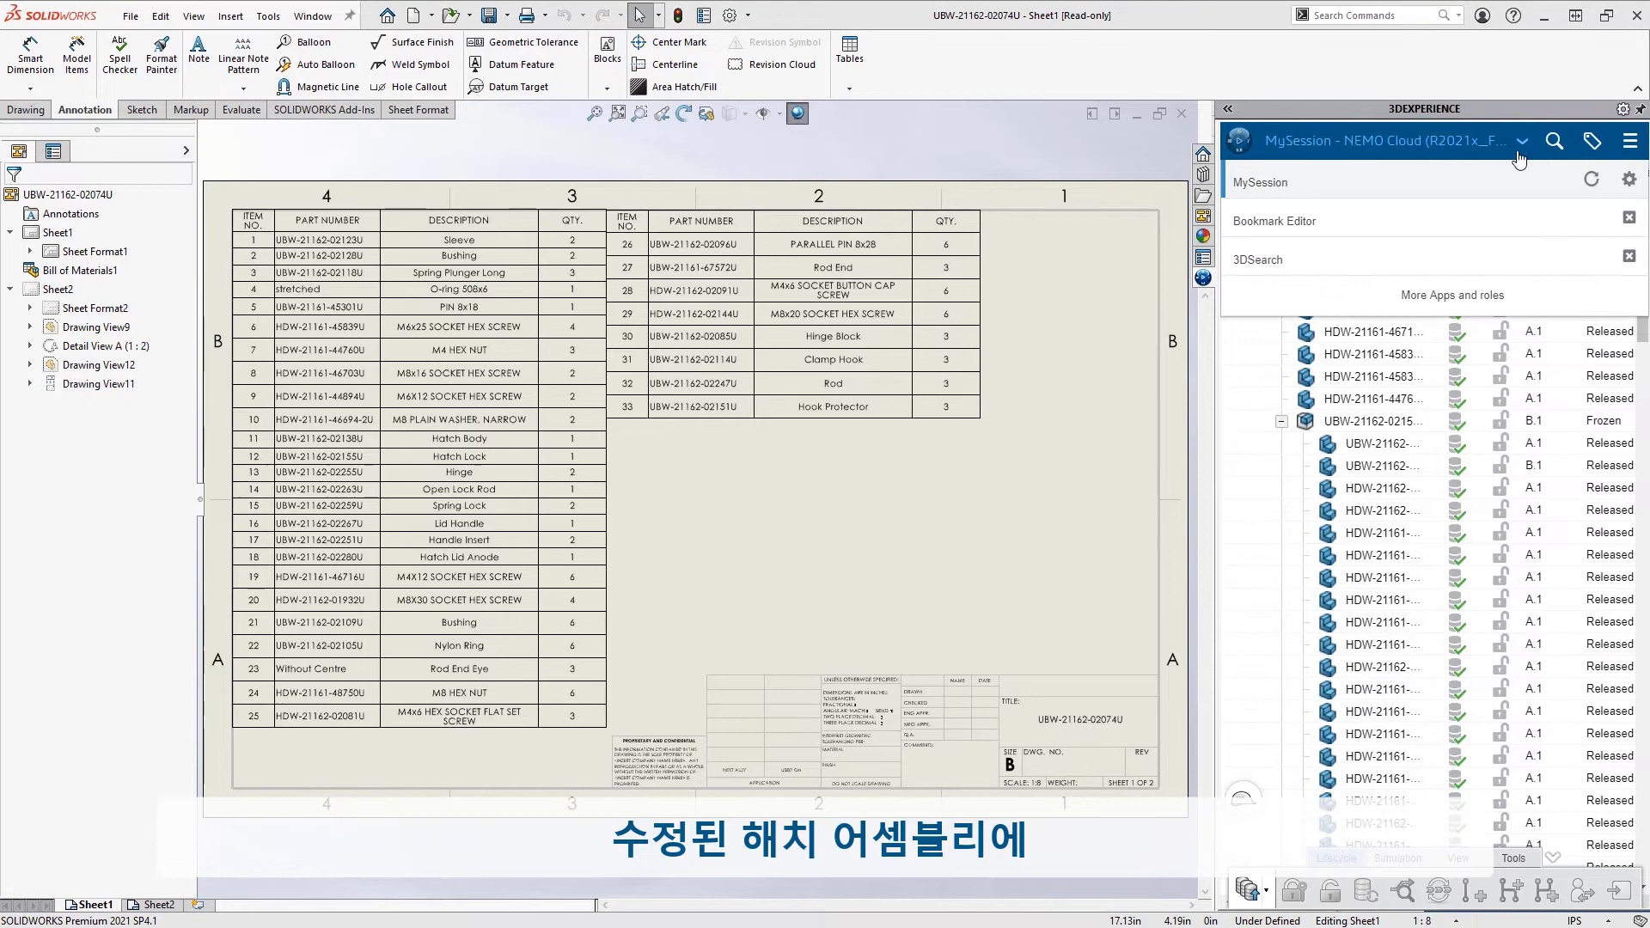
{"action": "left_click", "coordinate": [1452, 221]}
{"action": "right_click", "coordinate": [1367, 309]}
{"action": "left_click", "coordinate": [1490, 408]}
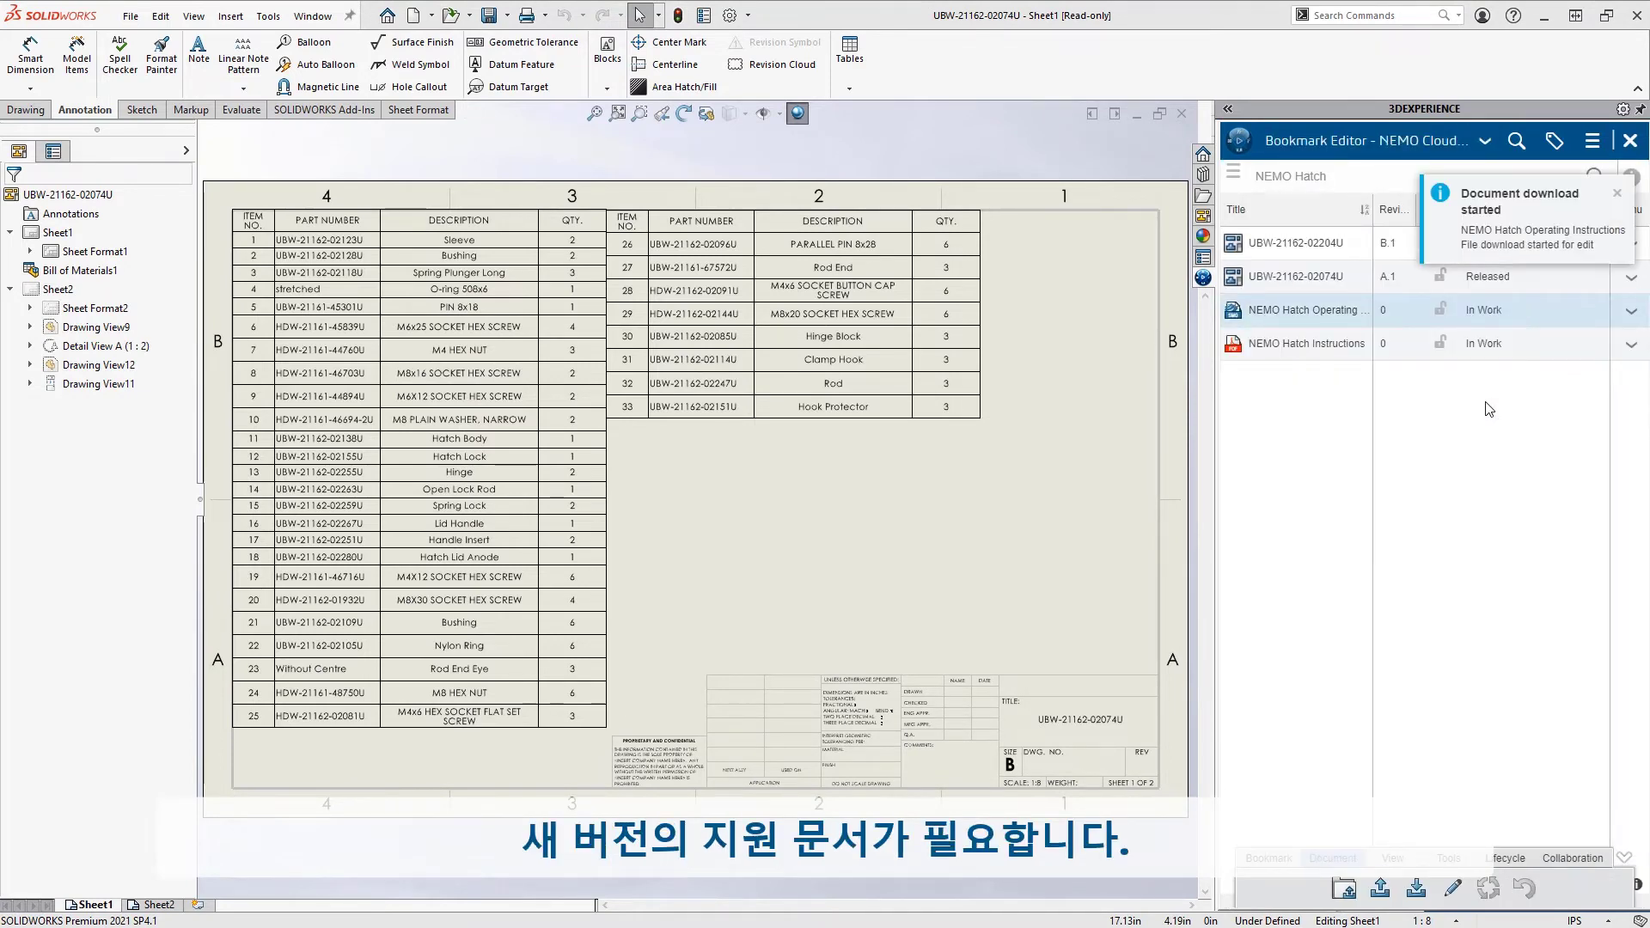
Preview the operating instructions and widen the panel to enlarge the preview.
{"action": "left_click", "coordinate": [1630, 343]}
{"action": "left_click", "coordinate": [1613, 321]}
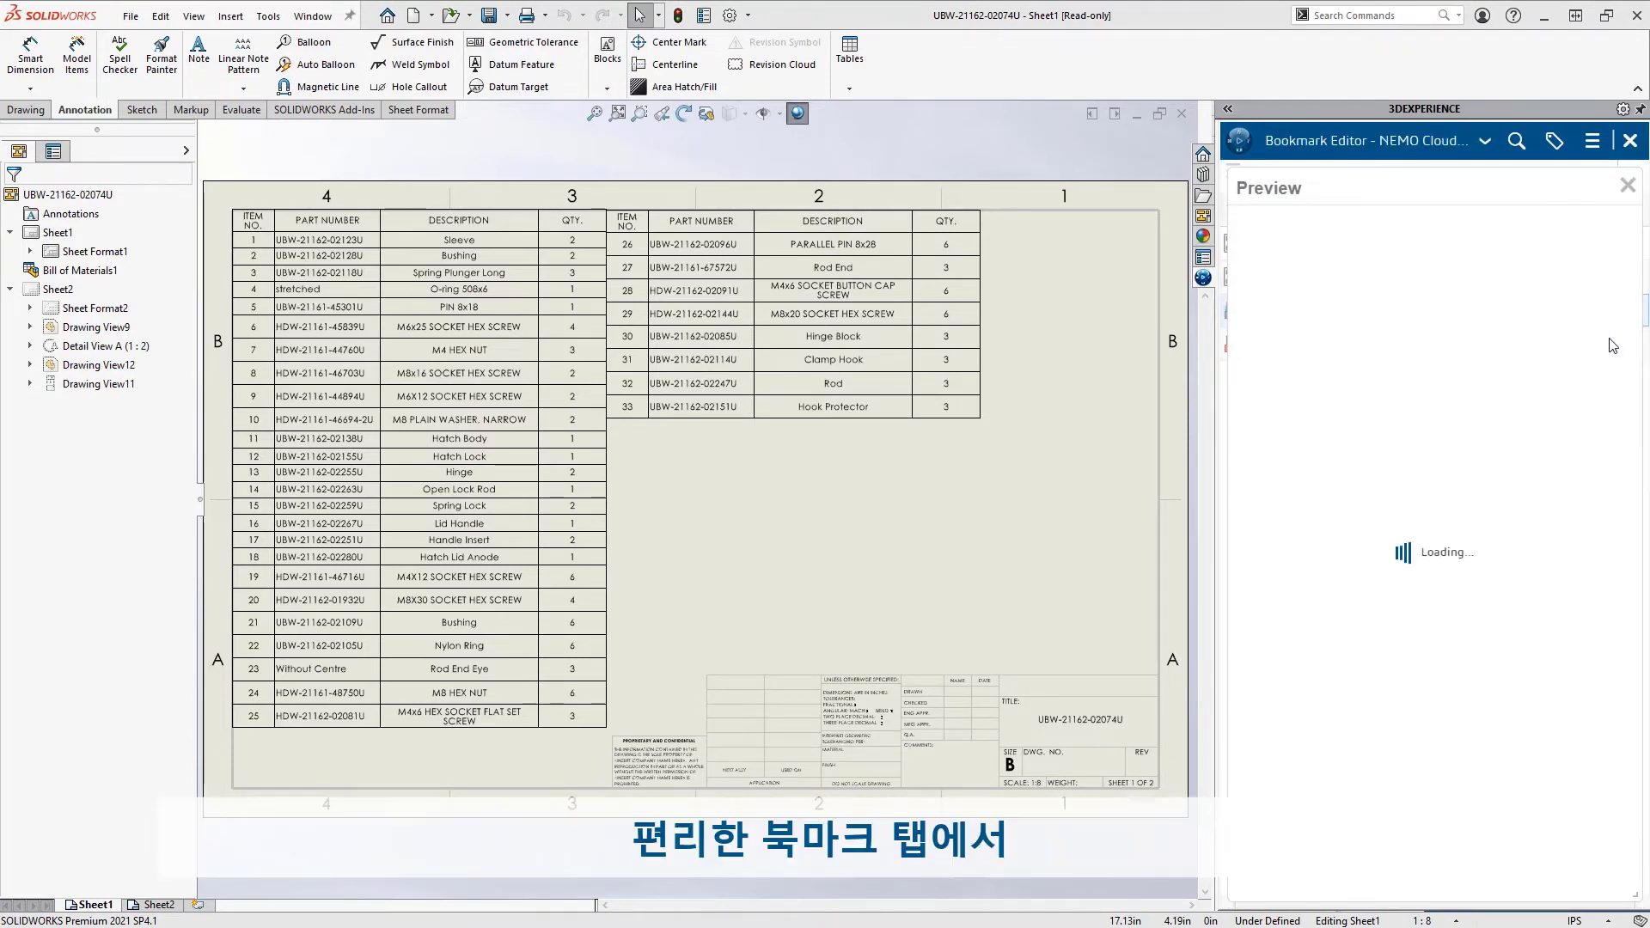
{"action": "left_click", "coordinate": [1227, 109]}
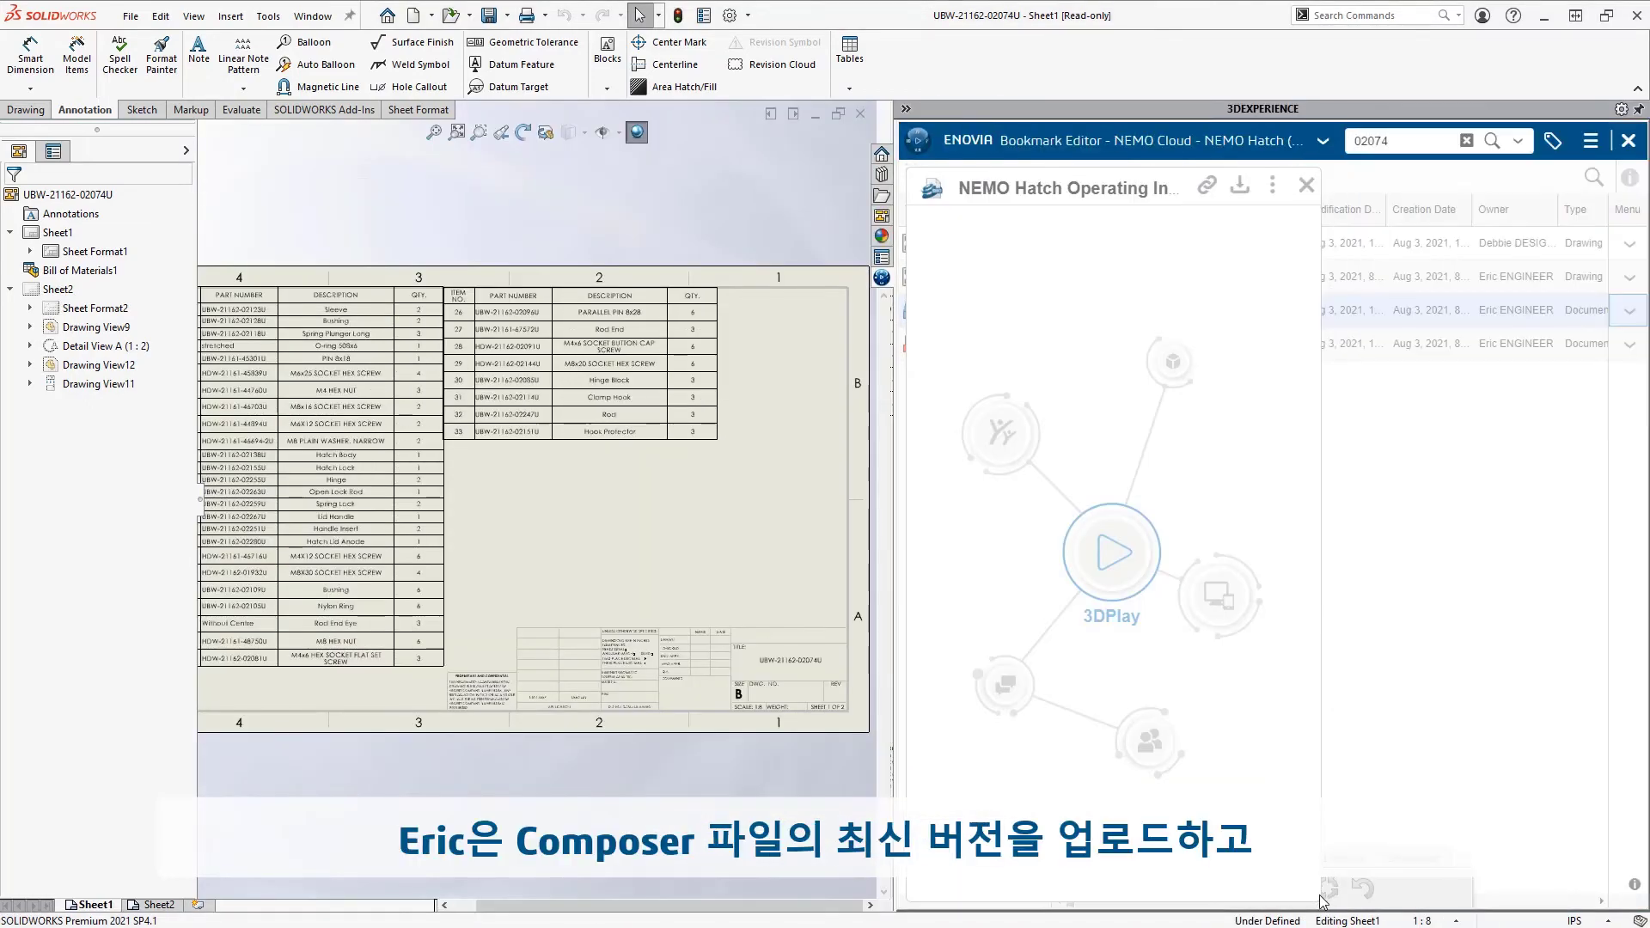